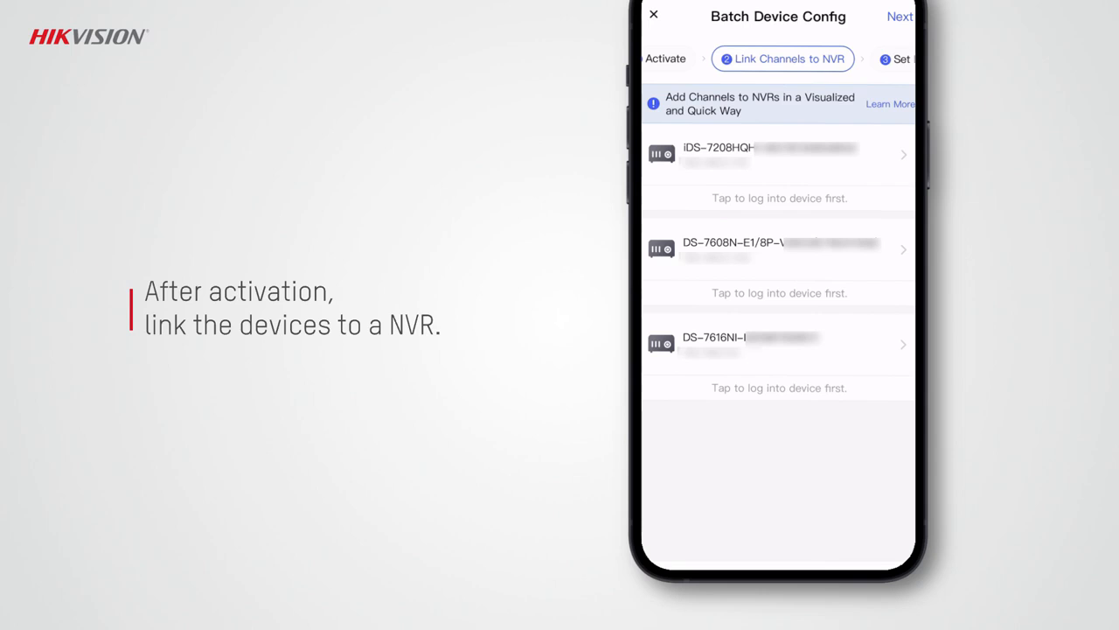
# Step: Log in to the DS-7616NI recorder with its password and link the first two supported devices to it as channels
pyautogui.click(774, 389)
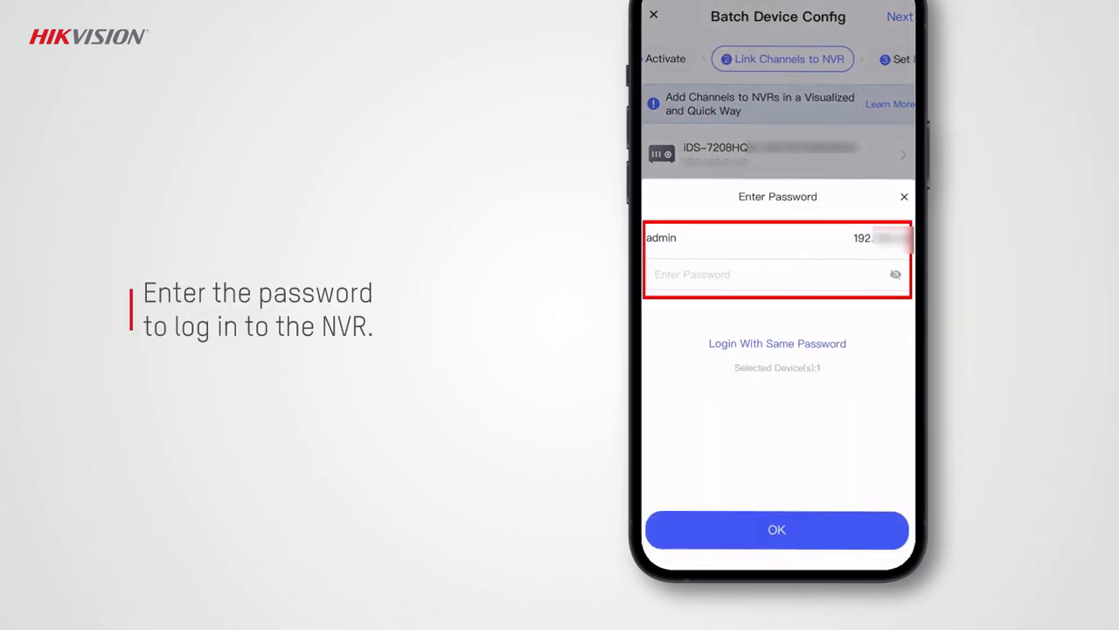
pyautogui.click(775, 530)
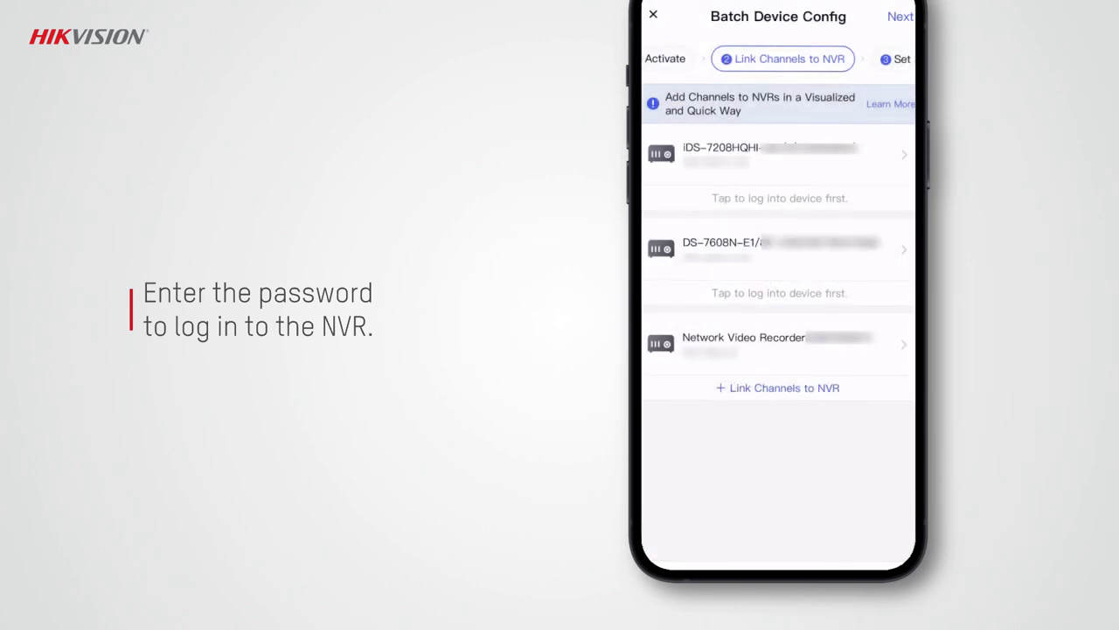
pyautogui.click(778, 387)
pyautogui.click(900, 208)
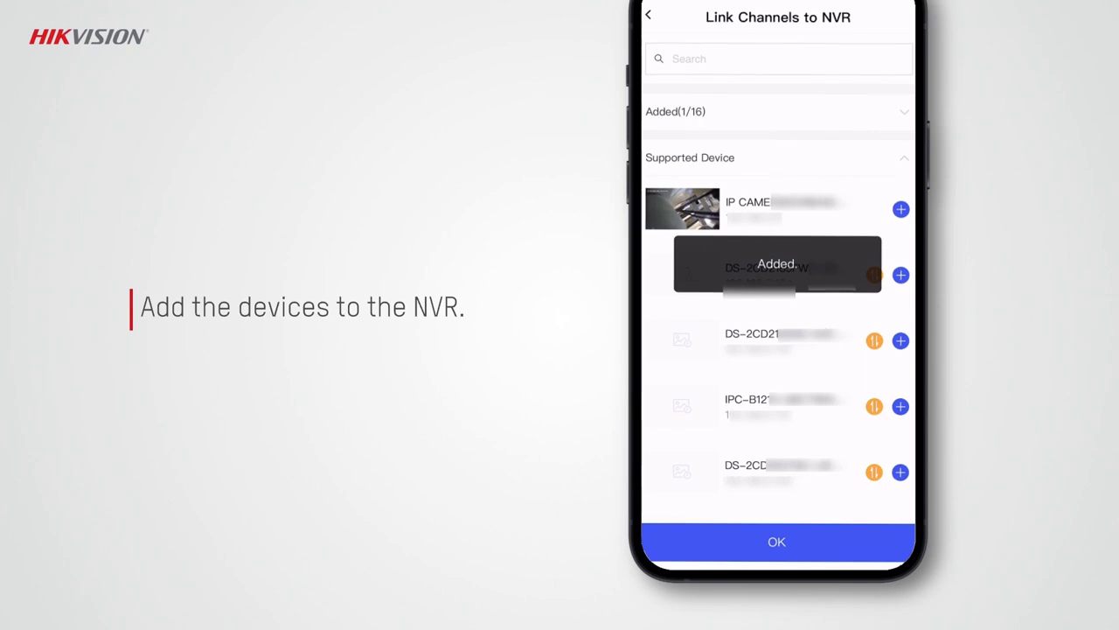
pyautogui.click(900, 208)
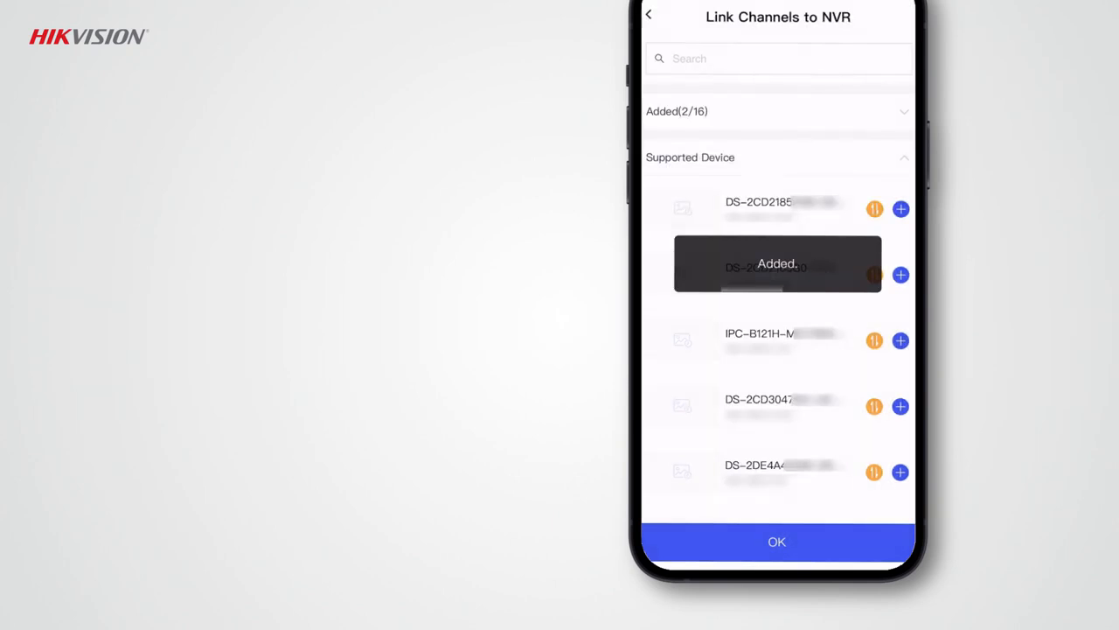
pyautogui.click(778, 541)
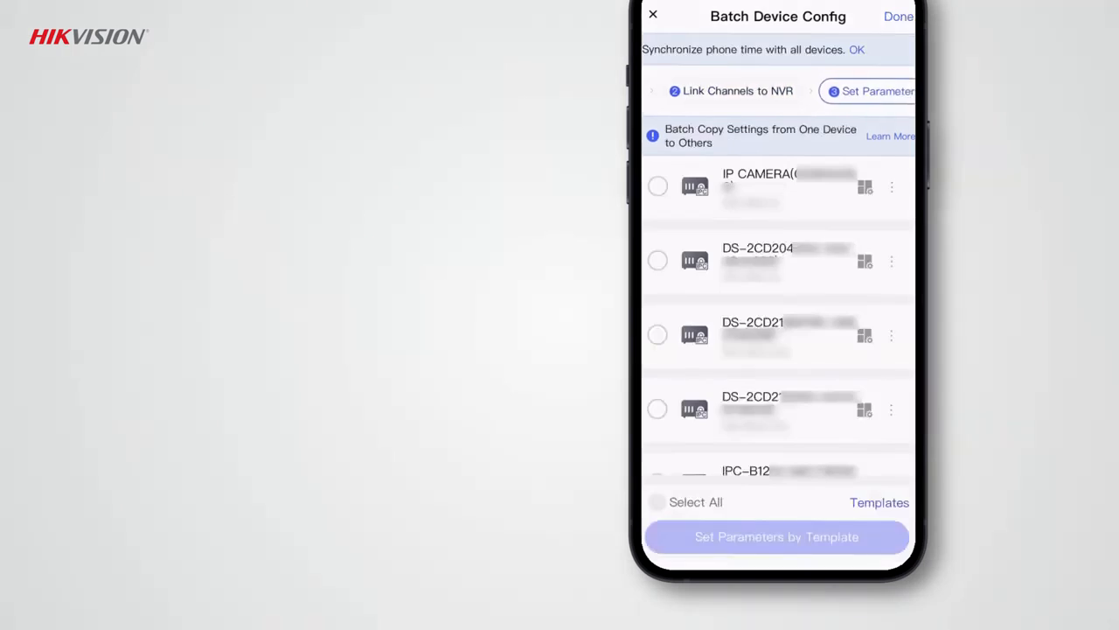
# Step: Open the parameter configuration of the first IP camera and start saving its settings as a template
pyautogui.click(889, 184)
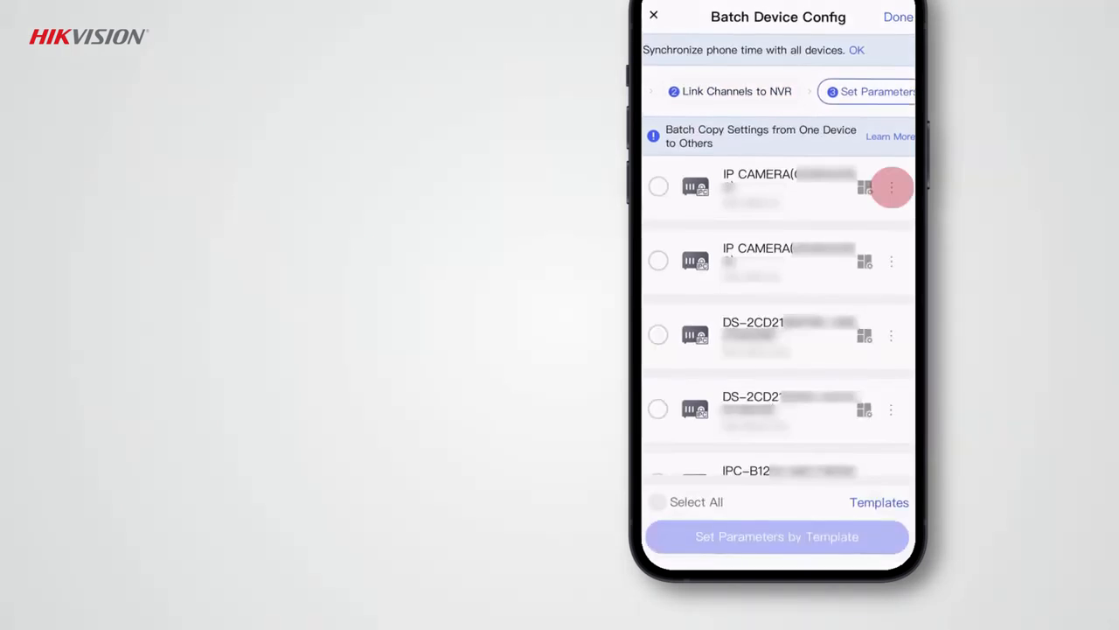
pyautogui.click(773, 456)
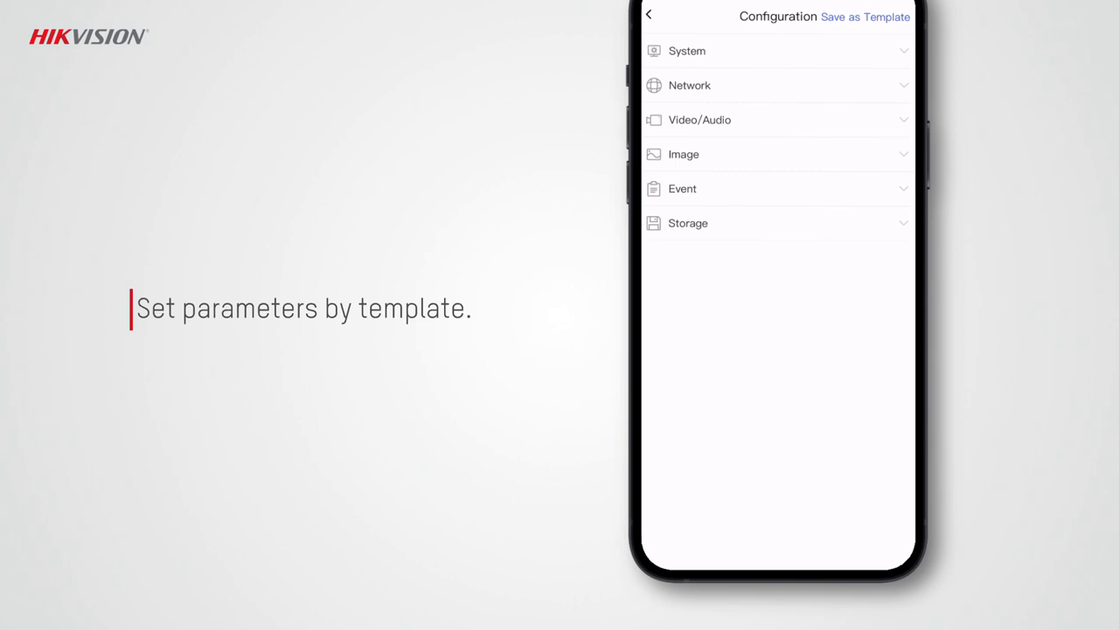
pyautogui.click(700, 120)
pyautogui.click(861, 17)
pyautogui.click(778, 309)
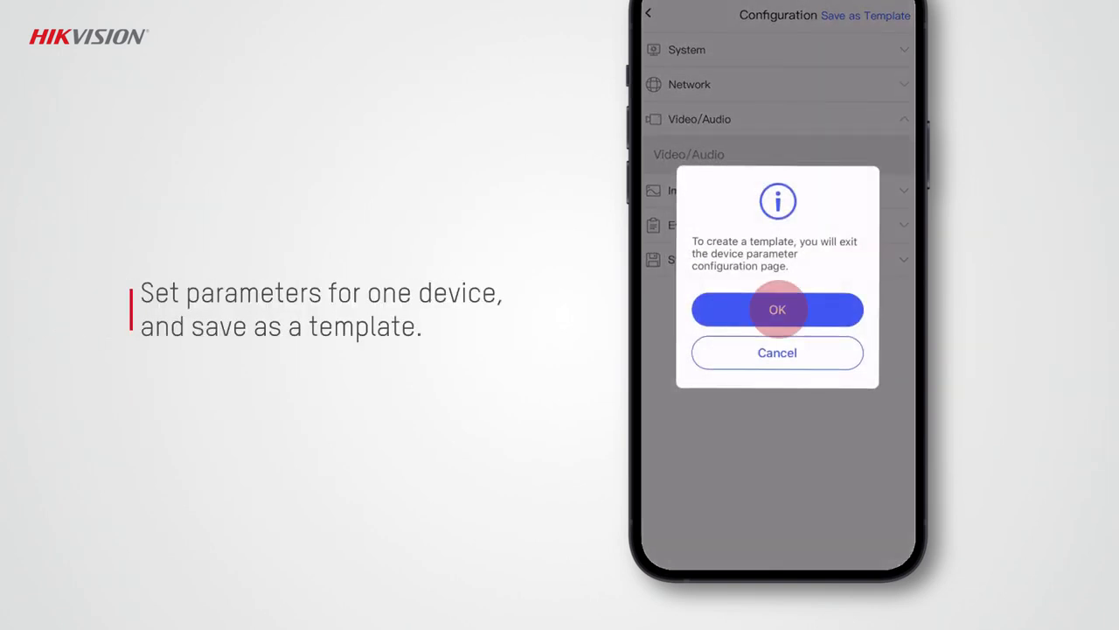
# Step: Include Video from the Video/Audio settings and Time Settings from the System settings in the template content
pyautogui.click(705, 181)
pyautogui.click(823, 216)
pyautogui.click(670, 60)
pyautogui.click(778, 541)
pyautogui.click(691, 112)
pyautogui.click(823, 150)
pyautogui.click(670, 102)
pyautogui.click(777, 541)
# Step: Include DDNS and NAT from the basic Network settings in the template content
pyautogui.click(693, 213)
pyautogui.click(823, 251)
pyautogui.click(671, 102)
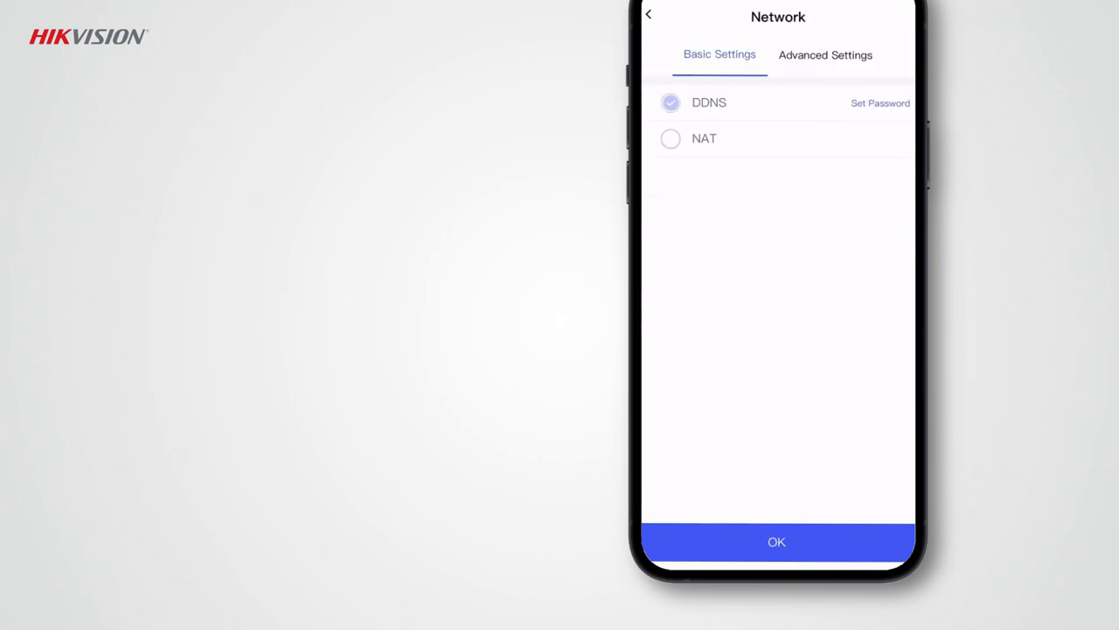
pyautogui.click(671, 139)
pyautogui.click(778, 542)
# Step: Include Display Settings, Image Parameters Switch and OSD Settings from the Image category in the template content
pyautogui.click(686, 415)
pyautogui.click(823, 454)
pyautogui.click(671, 60)
pyautogui.click(670, 95)
pyautogui.click(670, 132)
pyautogui.click(777, 541)
# Step: Include Motion Detection, Video Tampering and Exception from the basic Event settings in the template content
pyautogui.scroll(-1, 778, 302)
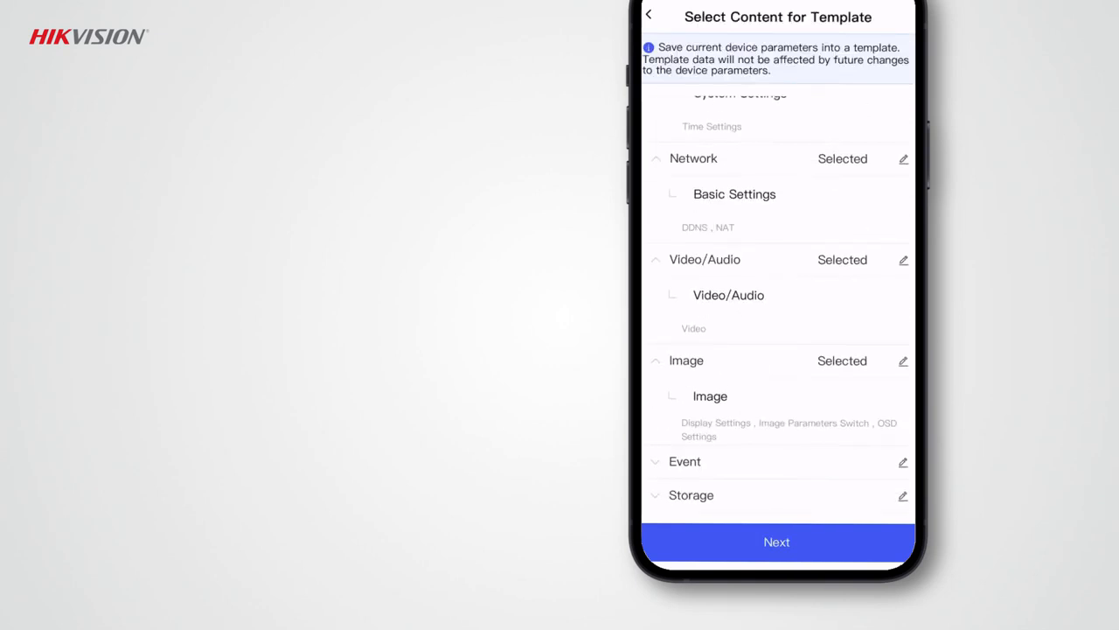
pyautogui.click(685, 460)
pyautogui.click(823, 500)
pyautogui.click(671, 103)
pyautogui.click(671, 139)
pyautogui.click(671, 174)
pyautogui.click(778, 541)
# Step: Include the first Storage setting in the template content
pyautogui.scroll(-1, 779, 302)
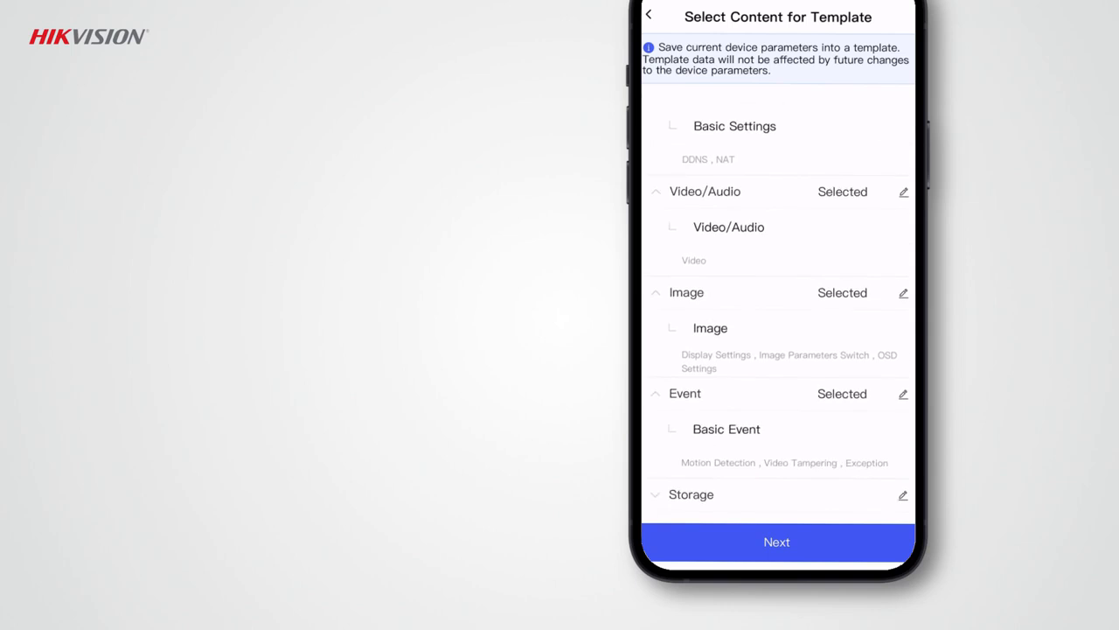
pyautogui.click(901, 493)
pyautogui.click(670, 103)
pyautogui.click(777, 541)
# Step: Accept the selected template content and save the template under the name TemplateForCamera
pyautogui.click(777, 541)
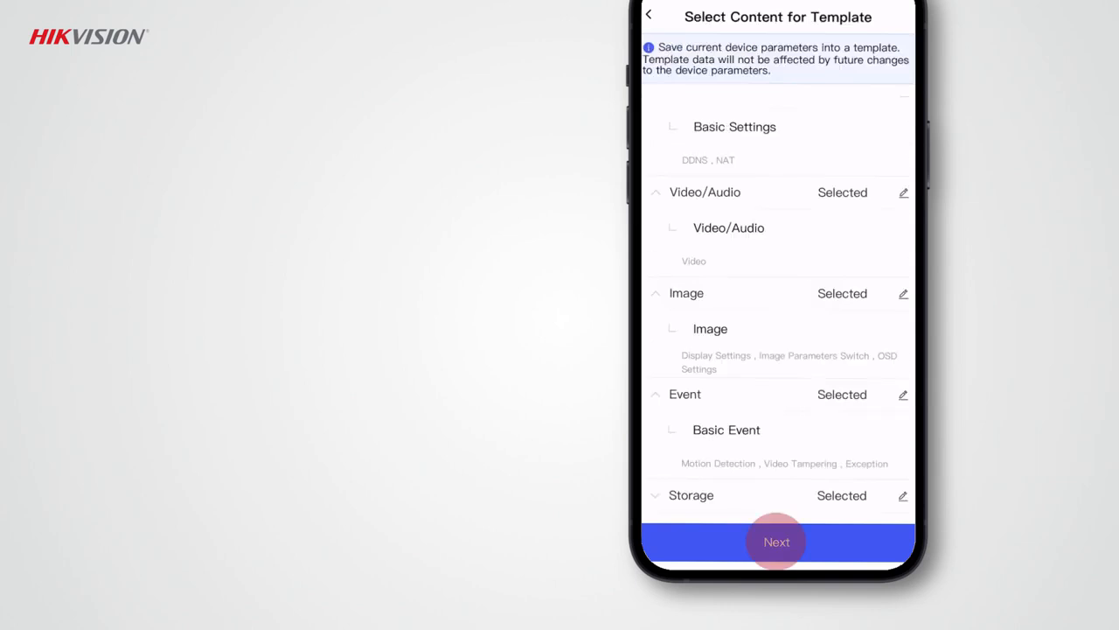
pyautogui.write('Templ')
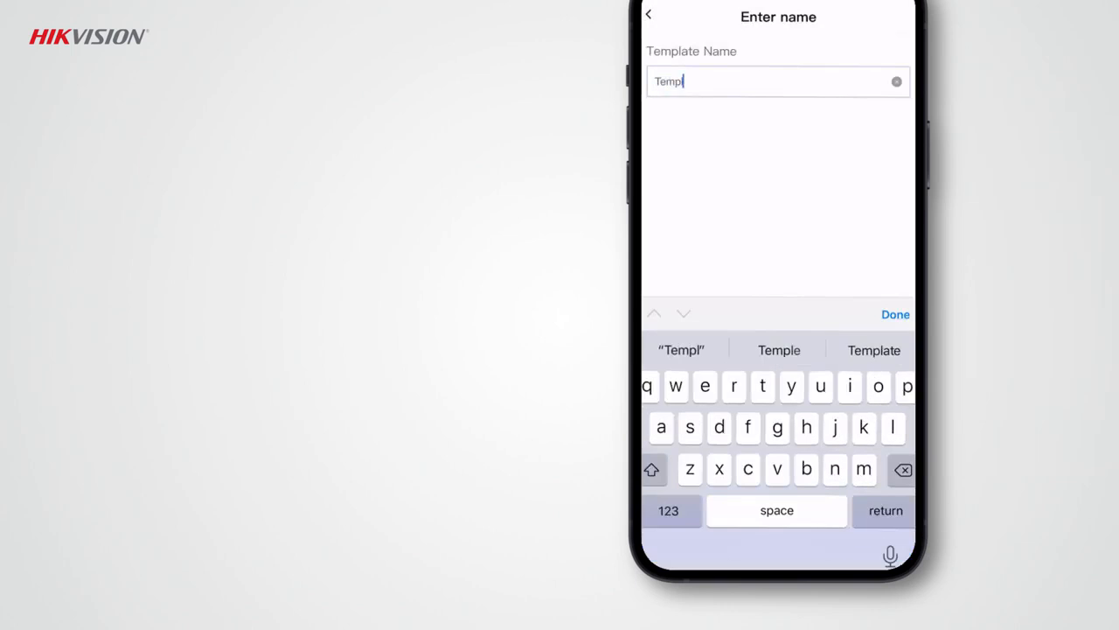
pyautogui.write('ateForCamera')
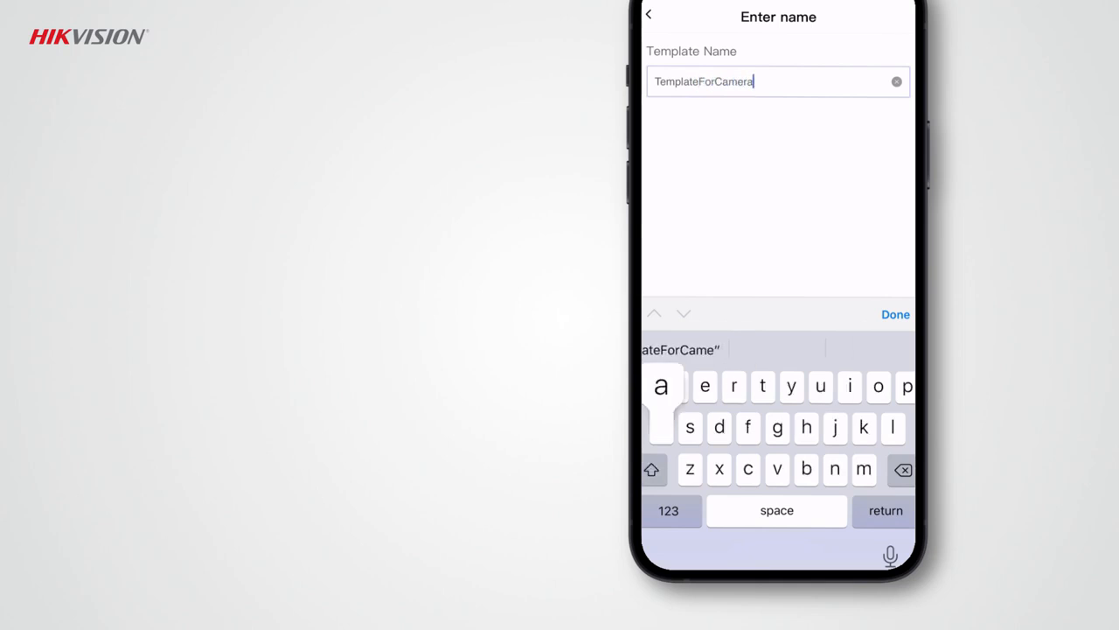
pyautogui.press('Return')
pyautogui.click(778, 542)
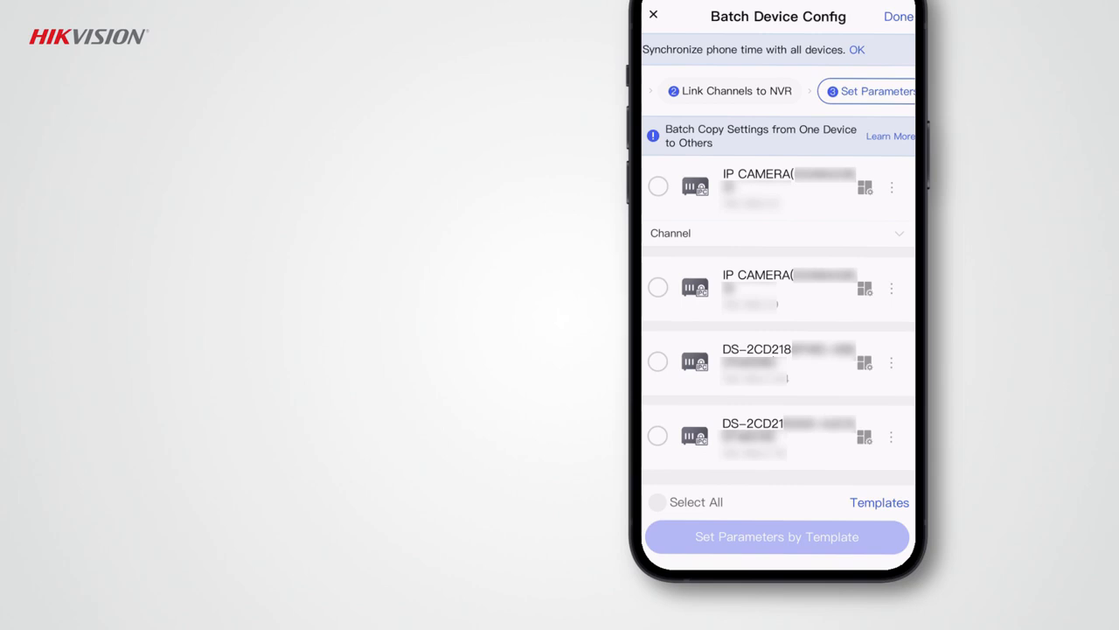
# Step: Apply TemplateForCamera to the first two IP cameras in the list and finish the batch device configuration
pyautogui.click(658, 187)
pyautogui.click(777, 295)
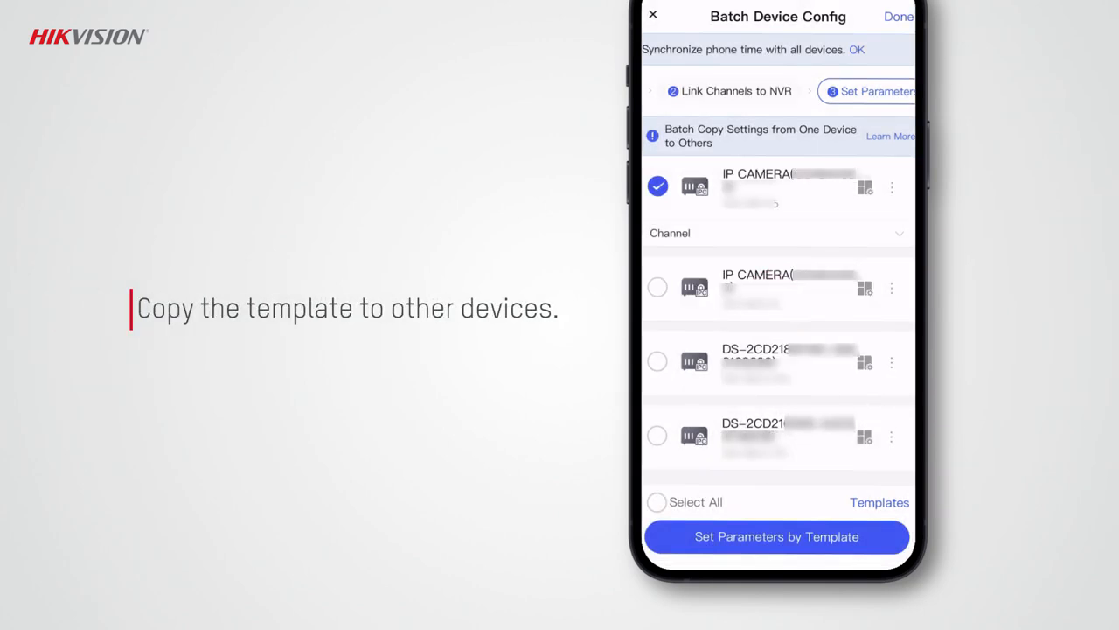
pyautogui.click(658, 286)
pyautogui.click(778, 536)
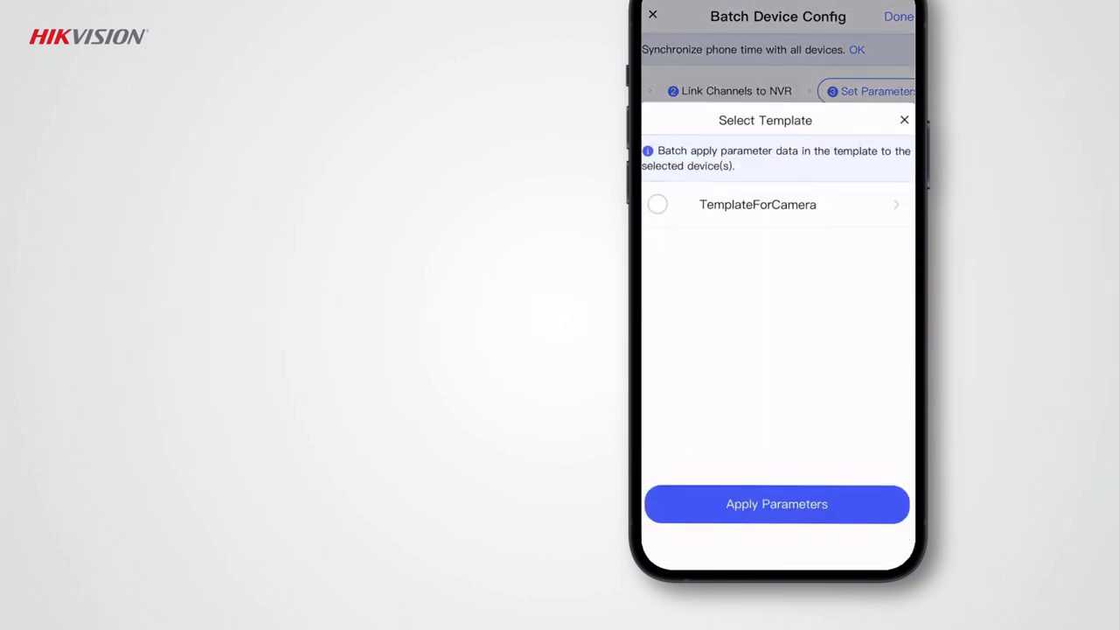
pyautogui.click(658, 204)
pyautogui.click(775, 502)
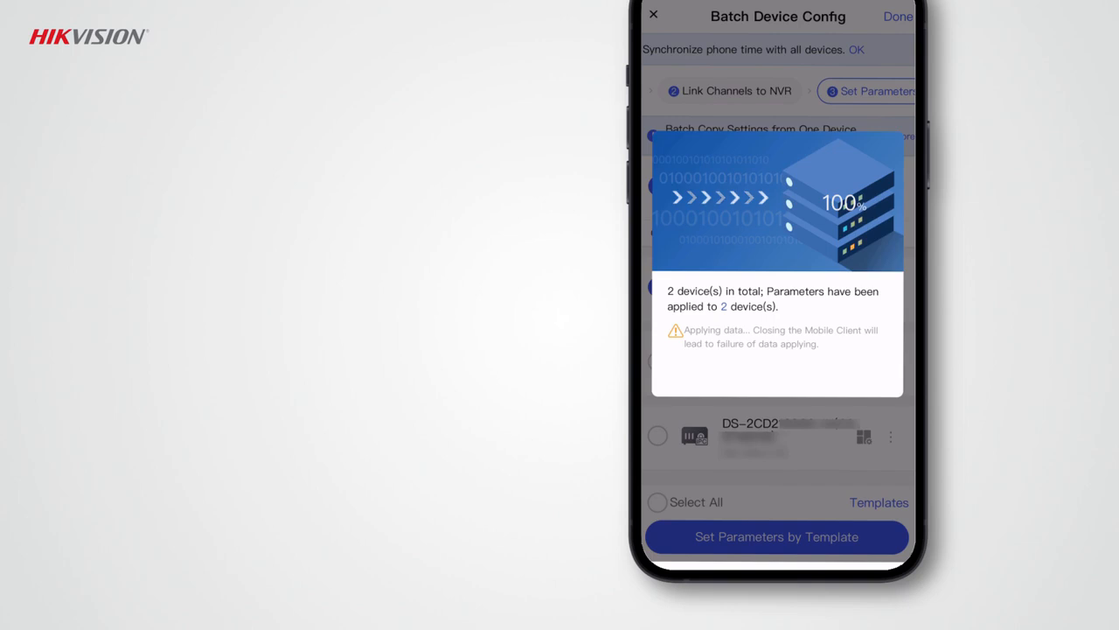
pyautogui.click(778, 325)
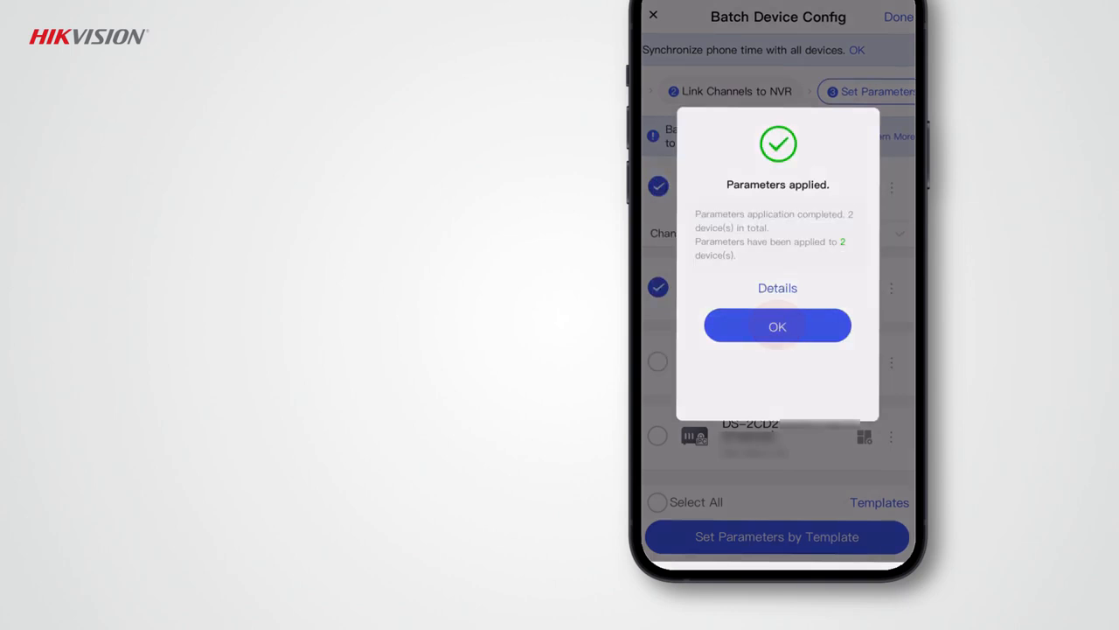
pyautogui.click(897, 17)
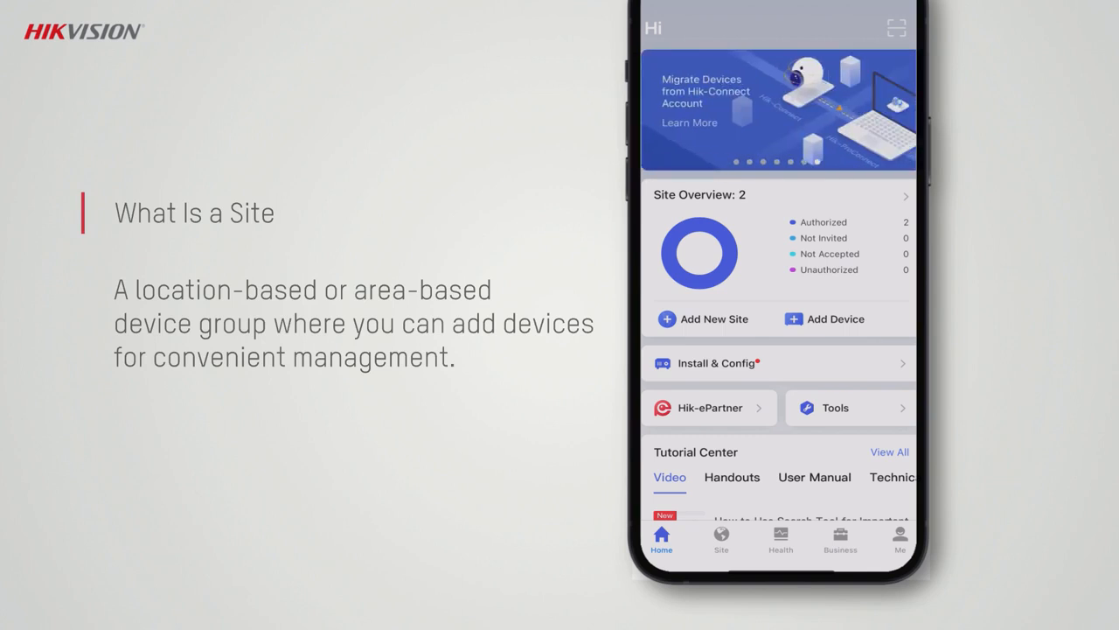
# Step: Start adding a new site and set its name to Hiker's Super Market
pyautogui.click(708, 317)
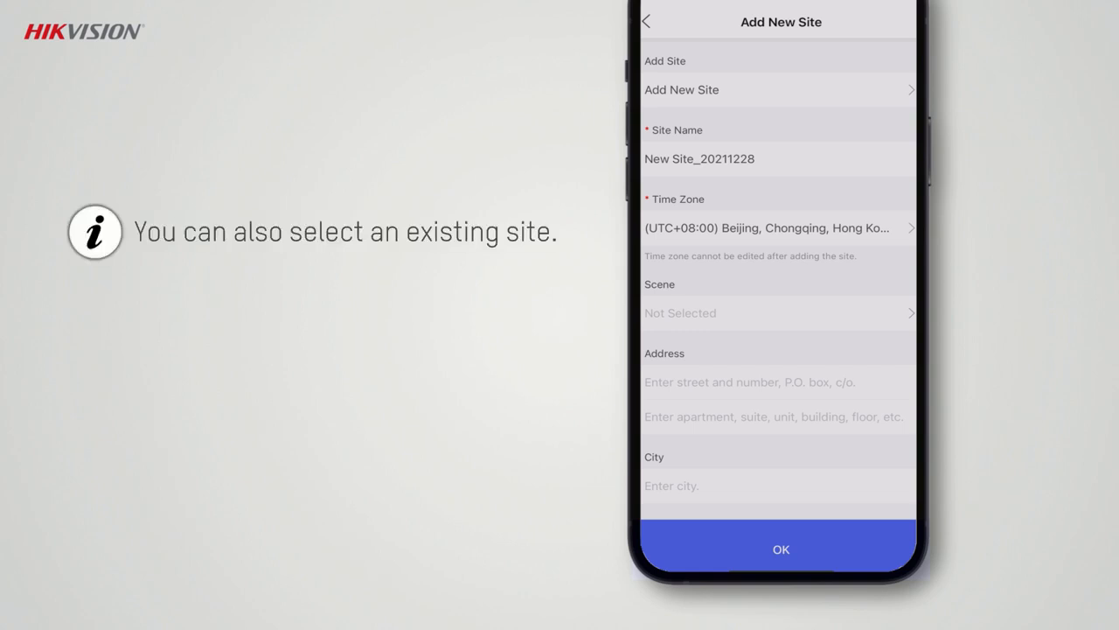
pyautogui.click(780, 90)
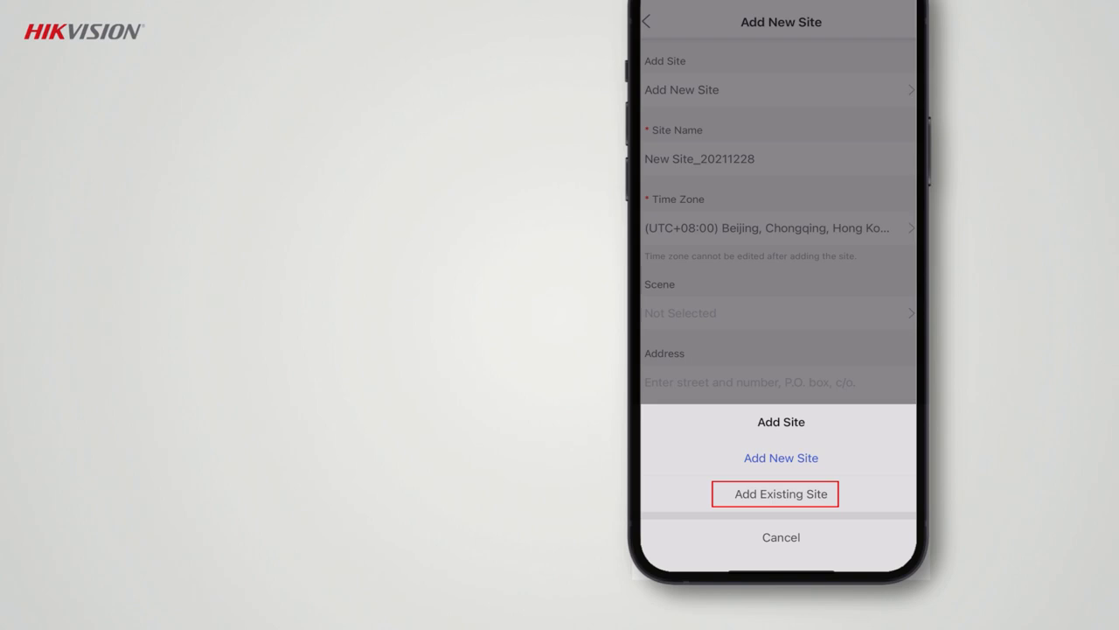
pyautogui.click(780, 159)
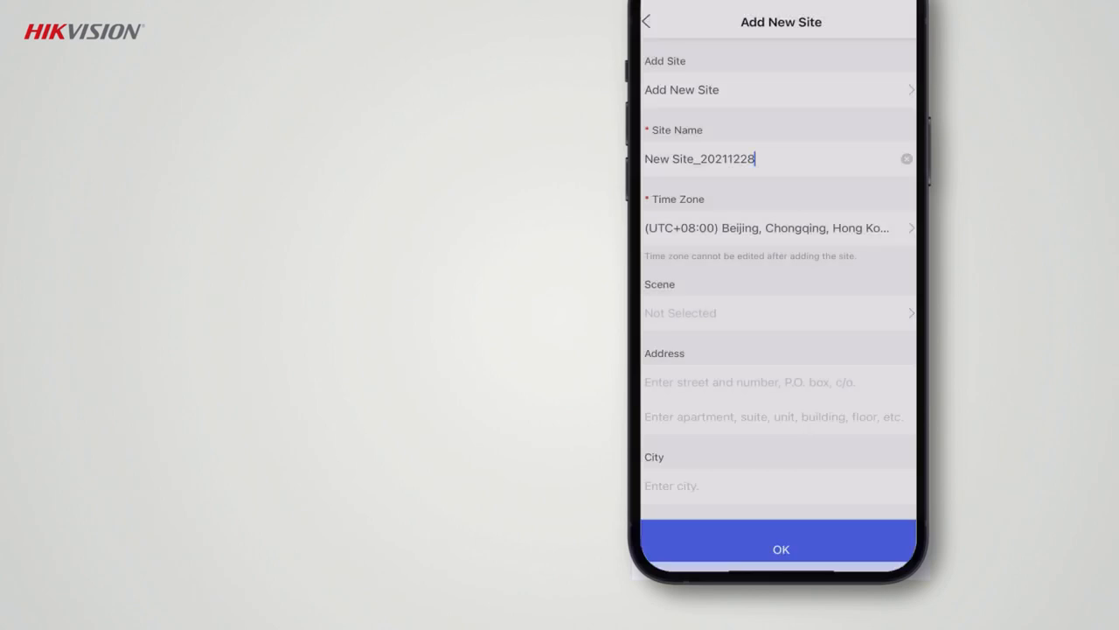
pyautogui.click(907, 159)
pyautogui.write('Hiker')
pyautogui.write("'s Super Market")
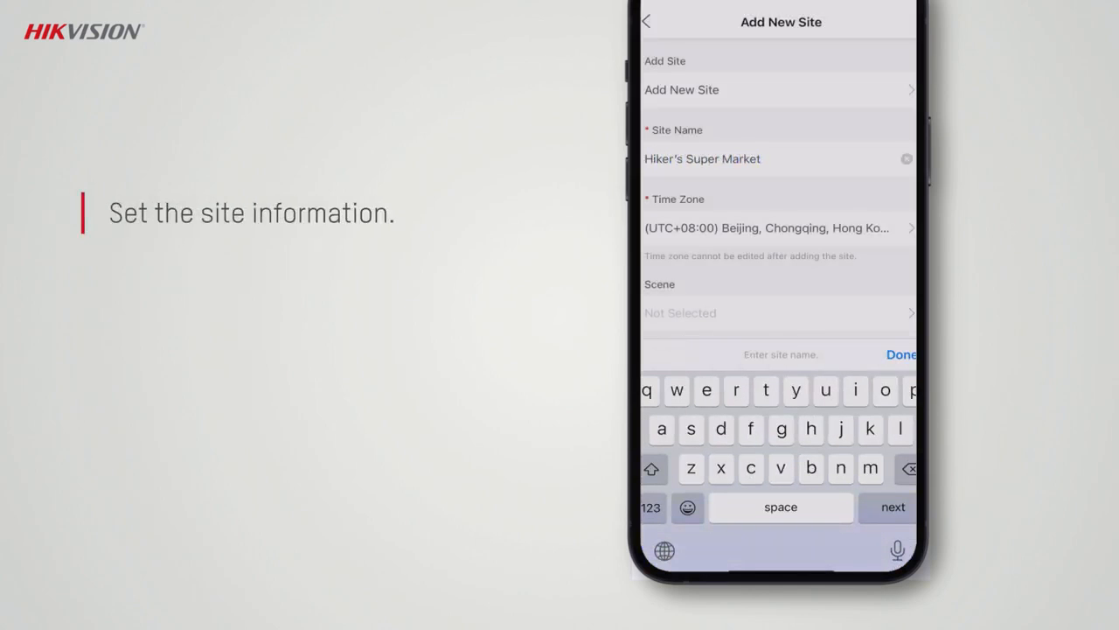
# Step: Set the site's time zone to (UTC+08:00) Beijing, Chongqing, Hong Kong and its scene to Store
pyautogui.click(769, 228)
pyautogui.click(737, 49)
pyautogui.click(778, 313)
pyautogui.click(670, 165)
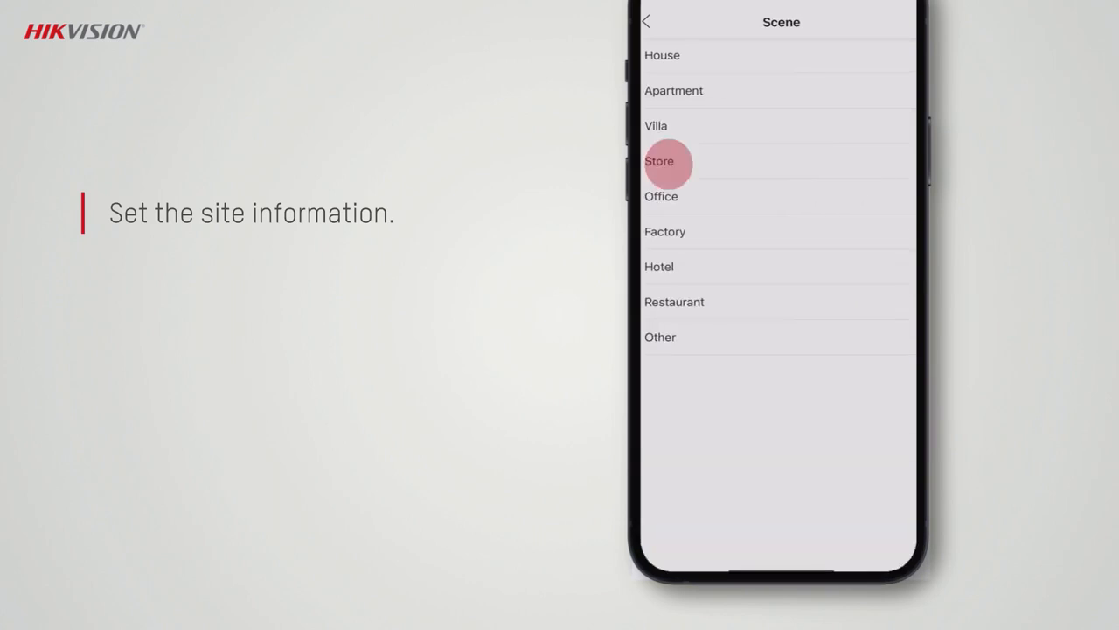
# Step: Fill in the site's street address, building, city and state or province, and save the new site
pyautogui.click(751, 382)
pyautogui.write('Hikvision')
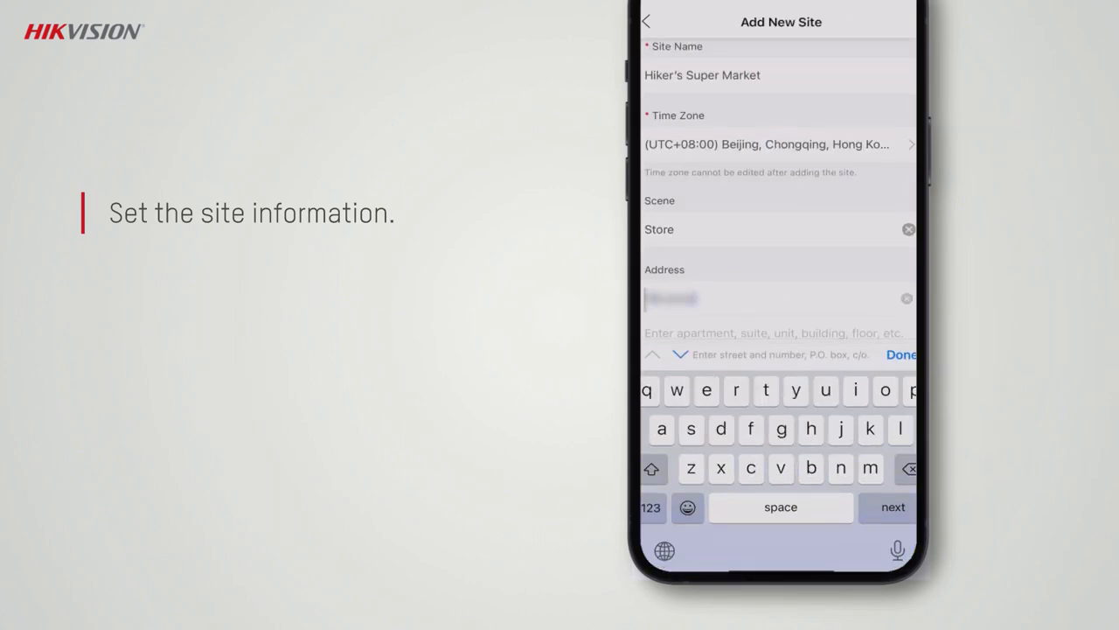
pyautogui.click(774, 334)
pyautogui.write('Building 1')
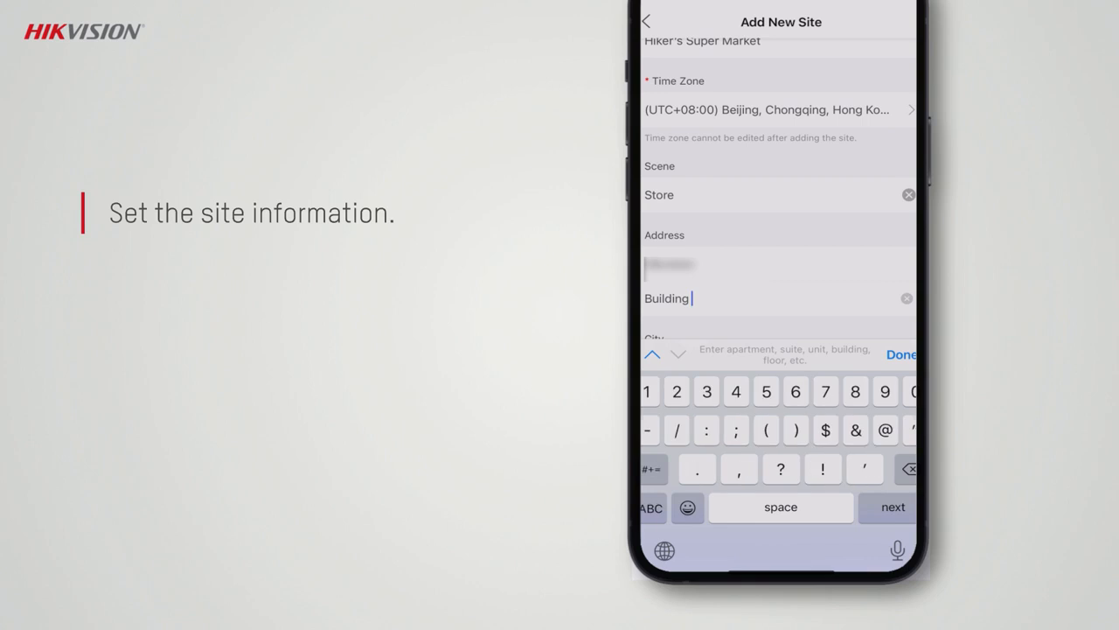
pyautogui.click(672, 389)
pyautogui.write('Hangzhou')
pyautogui.click(901, 354)
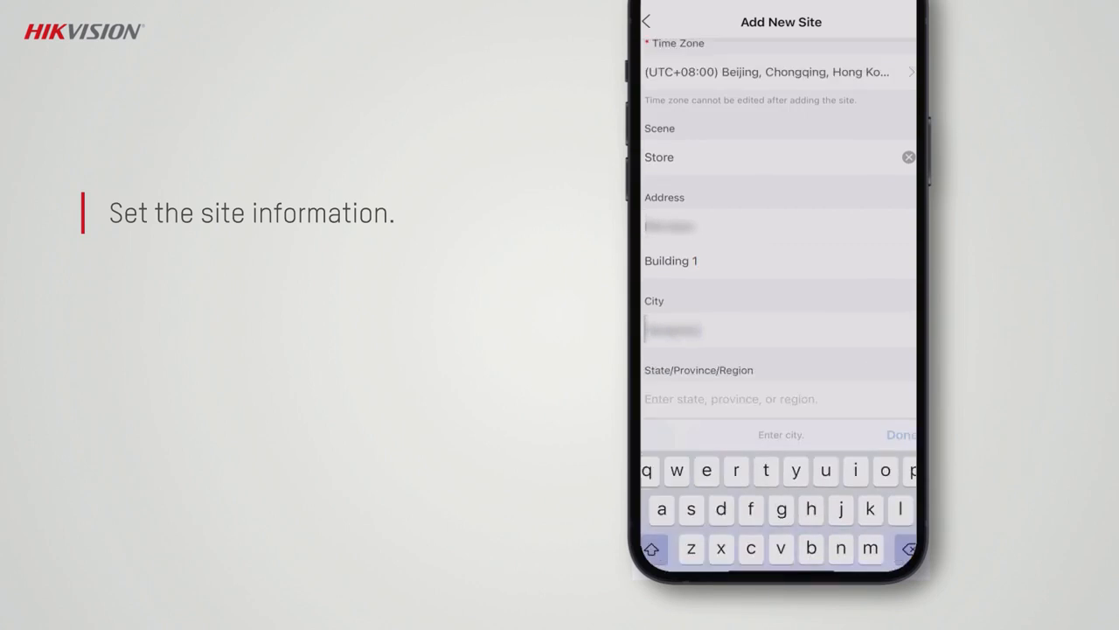
pyautogui.click(731, 458)
pyautogui.write('Zhejiang')
pyautogui.click(902, 354)
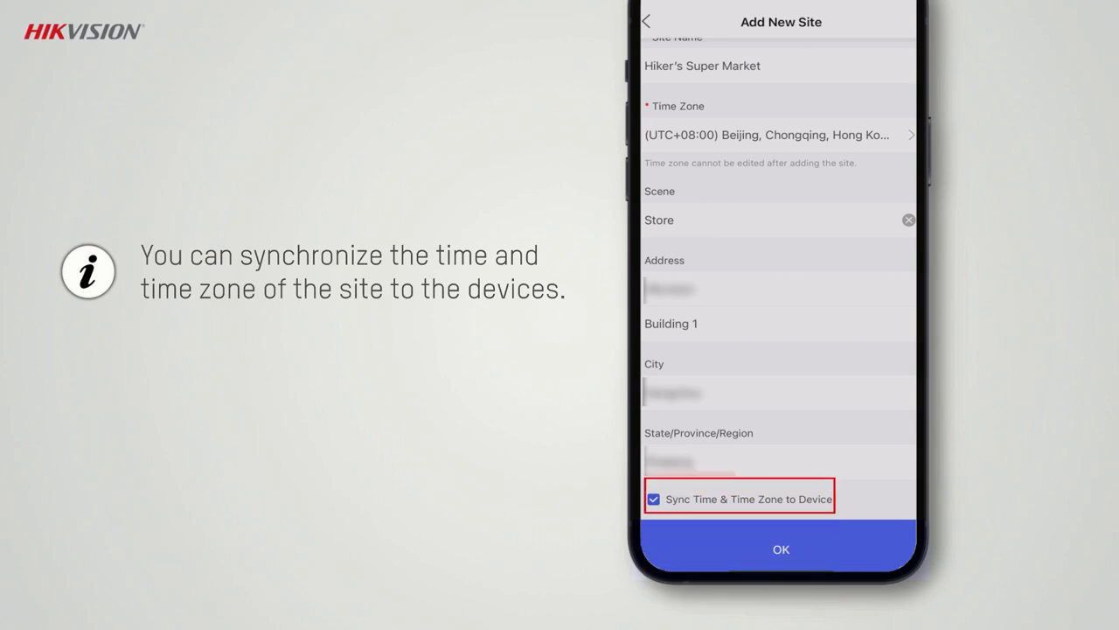
pyautogui.click(780, 548)
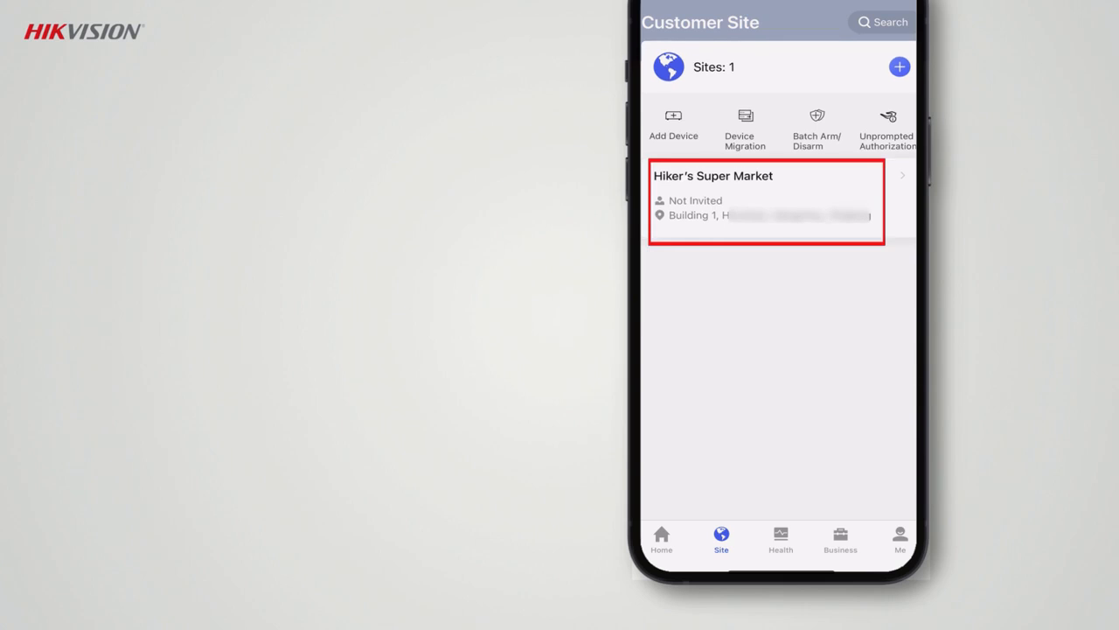
# Step: Open the Hiker's Super Market site and bring up the list of LAN devices that can be added to it
pyautogui.click(708, 193)
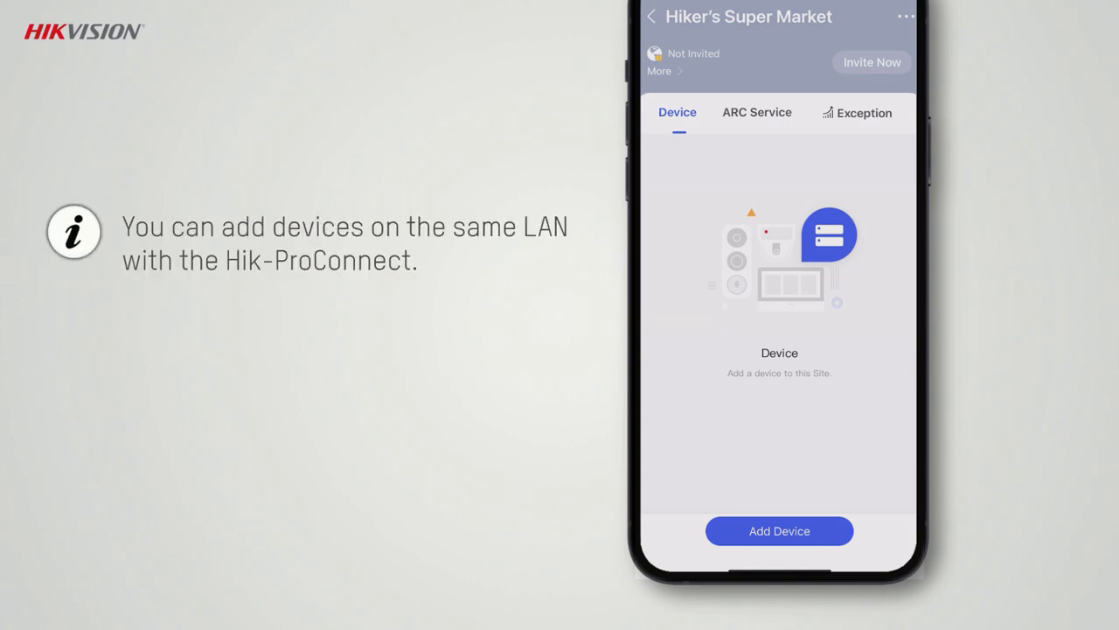
pyautogui.click(779, 530)
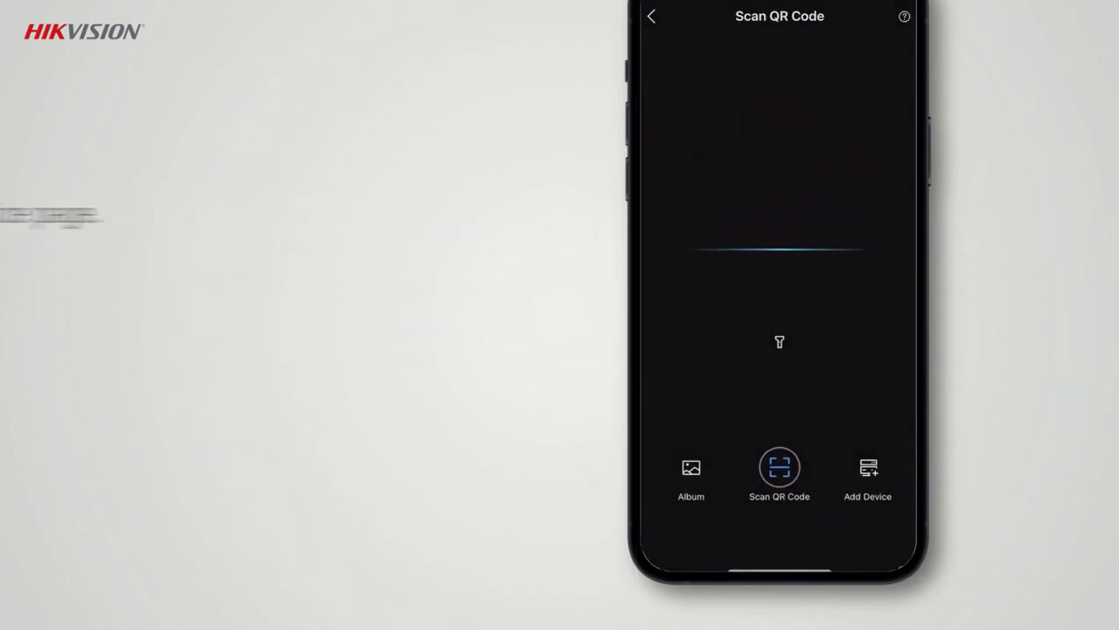
pyautogui.click(869, 481)
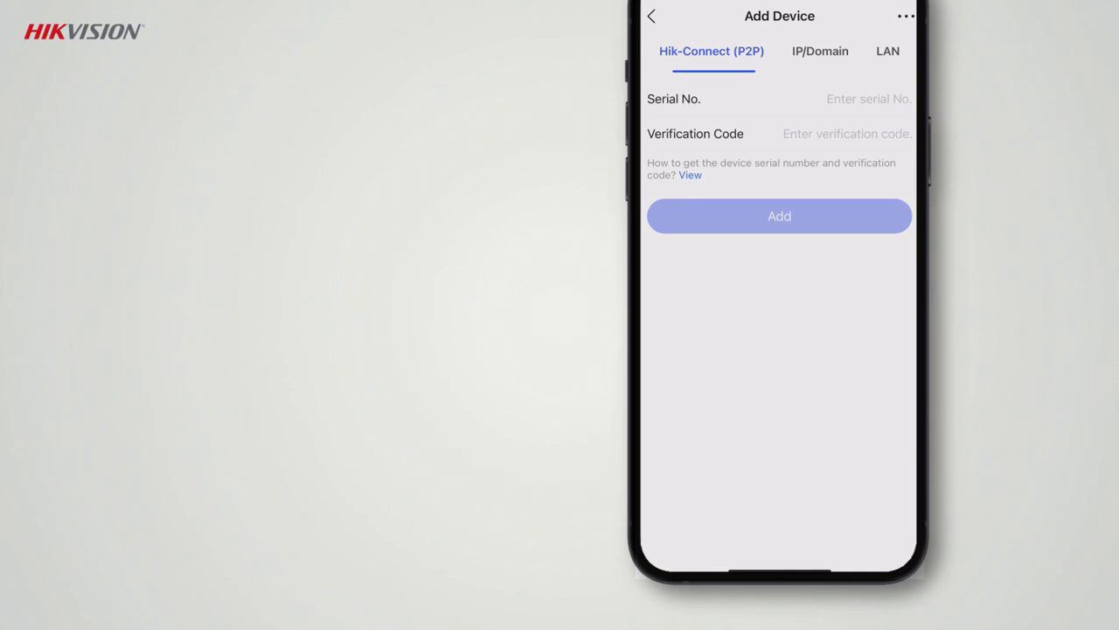
pyautogui.click(888, 51)
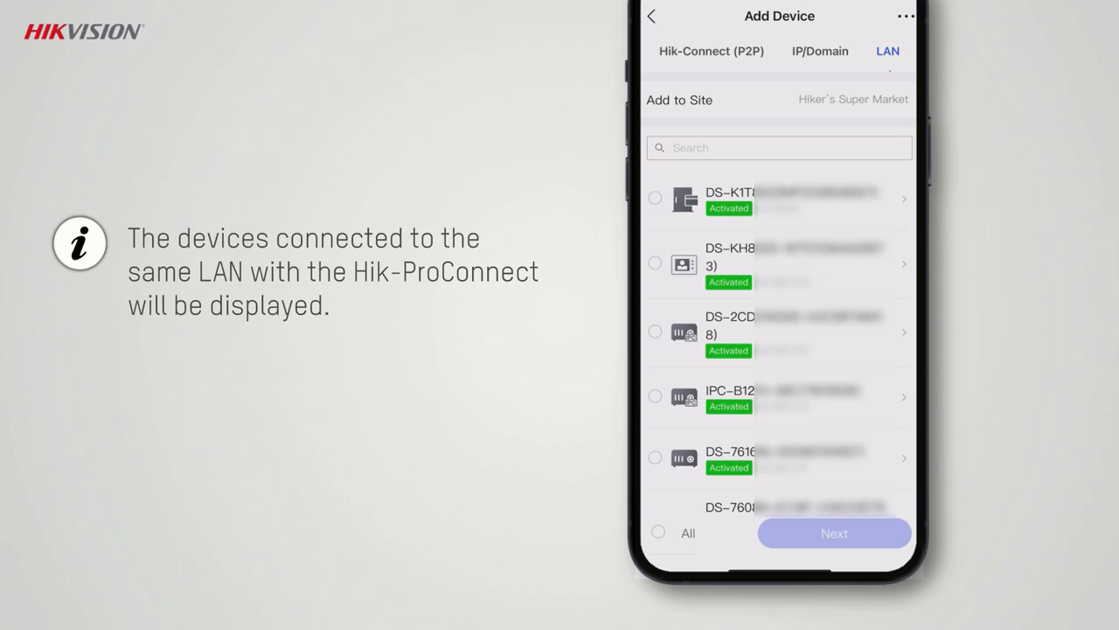
# Step: Search the LAN devices for 0957 and select the DS-7616 recorder for adding to the site
pyautogui.click(779, 148)
pyautogui.click(654, 507)
pyautogui.write('0957')
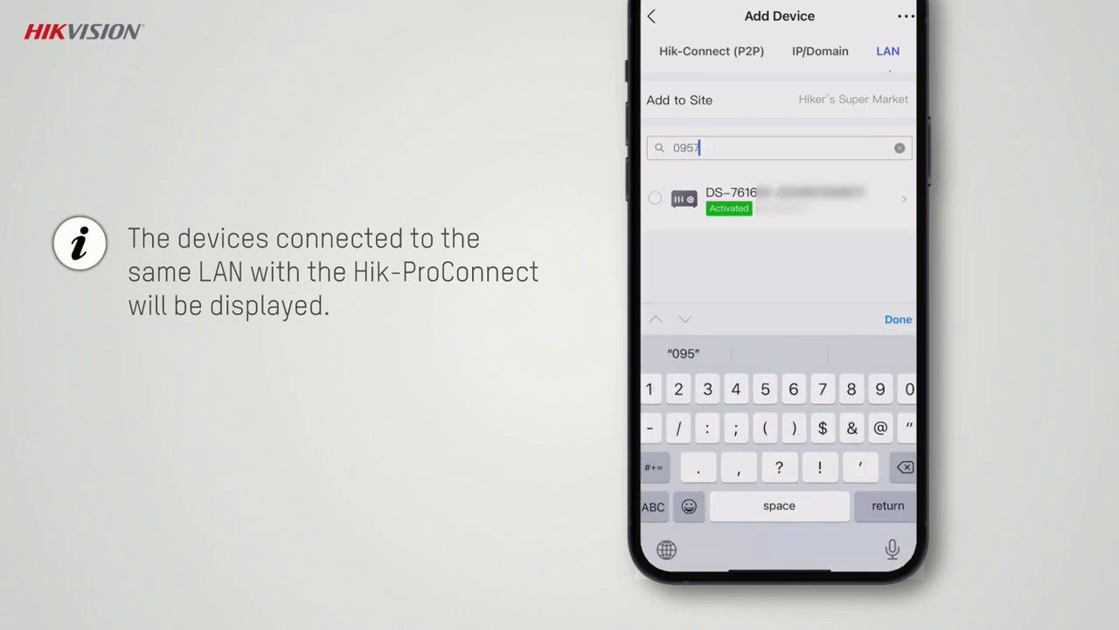
pyautogui.click(899, 319)
pyautogui.click(655, 199)
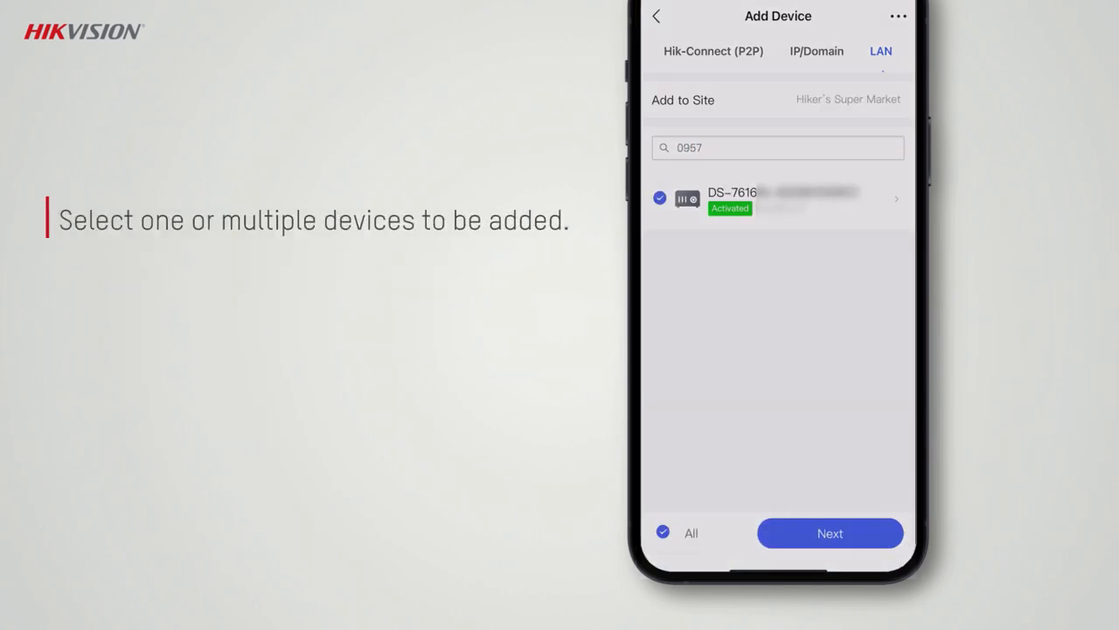
# Step: Proceed with the selected recorder, enter its device password and continue adding it to the site
pyautogui.click(827, 531)
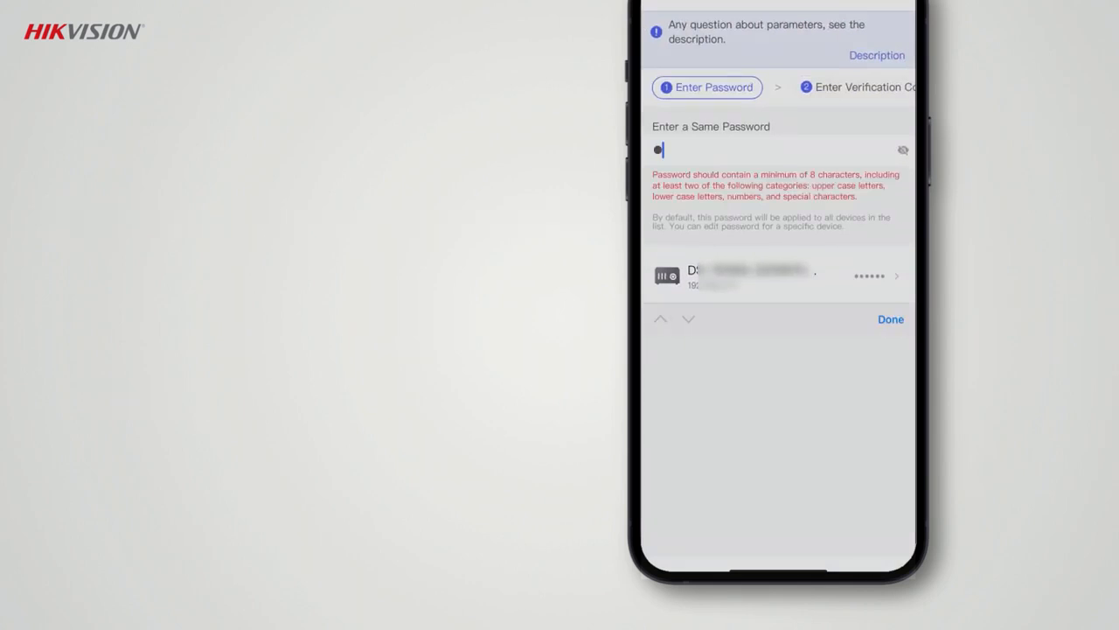
pyautogui.write('ab••••')
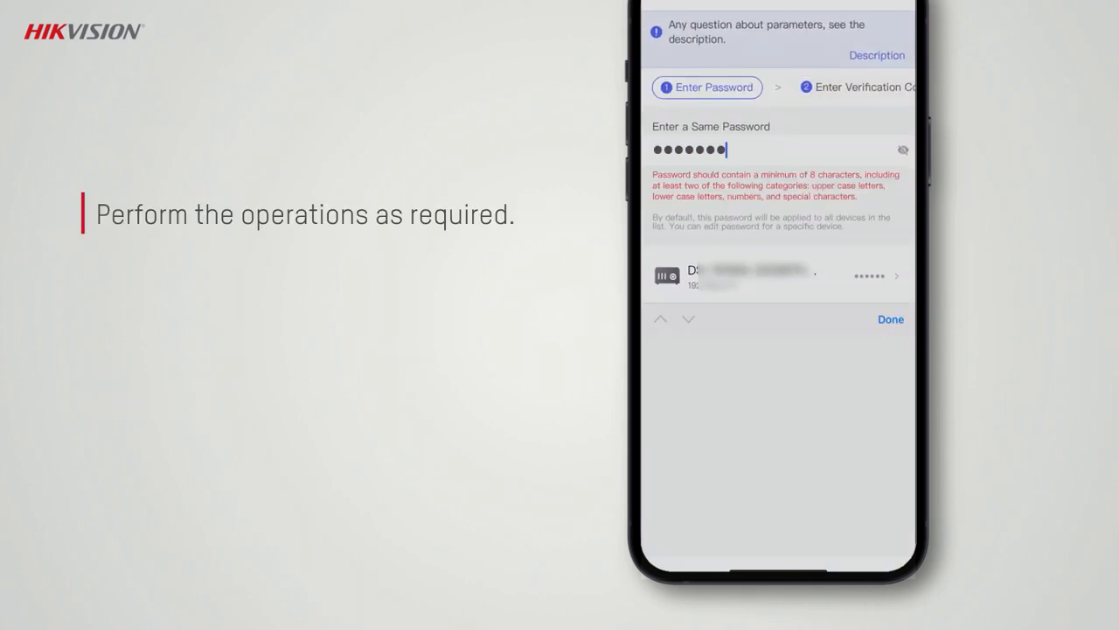
pyautogui.write('•')
pyautogui.click(891, 320)
pyautogui.click(893, 18)
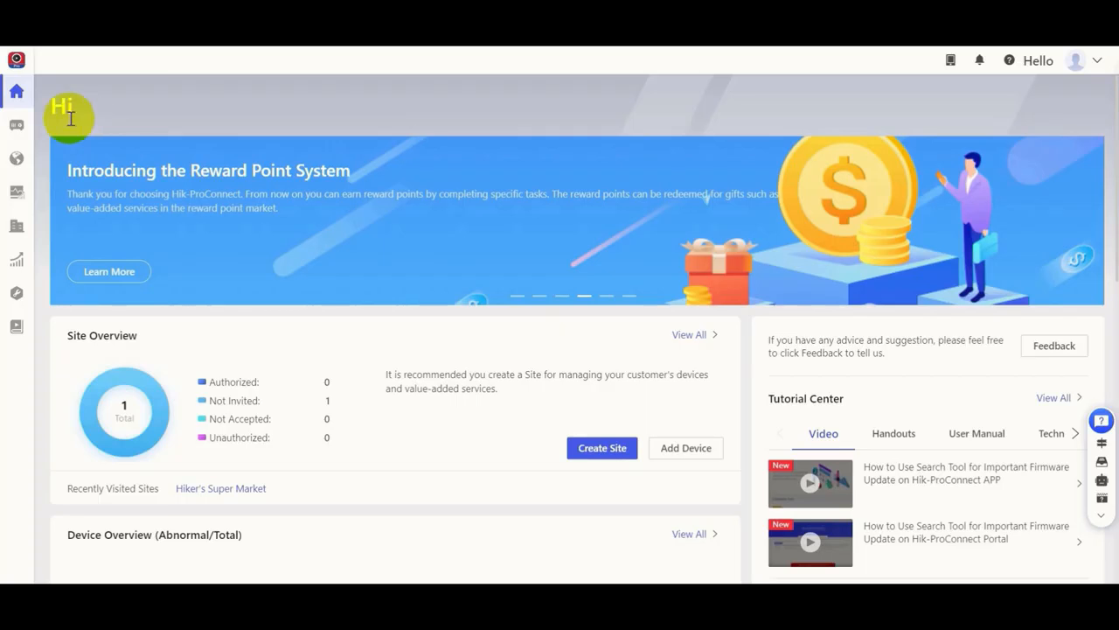
# Step: On the Hik-ProConnect portal, start a site owner invitation for Hiker's Super Market and enter the site owner's email
pyautogui.moveTo(19, 96)
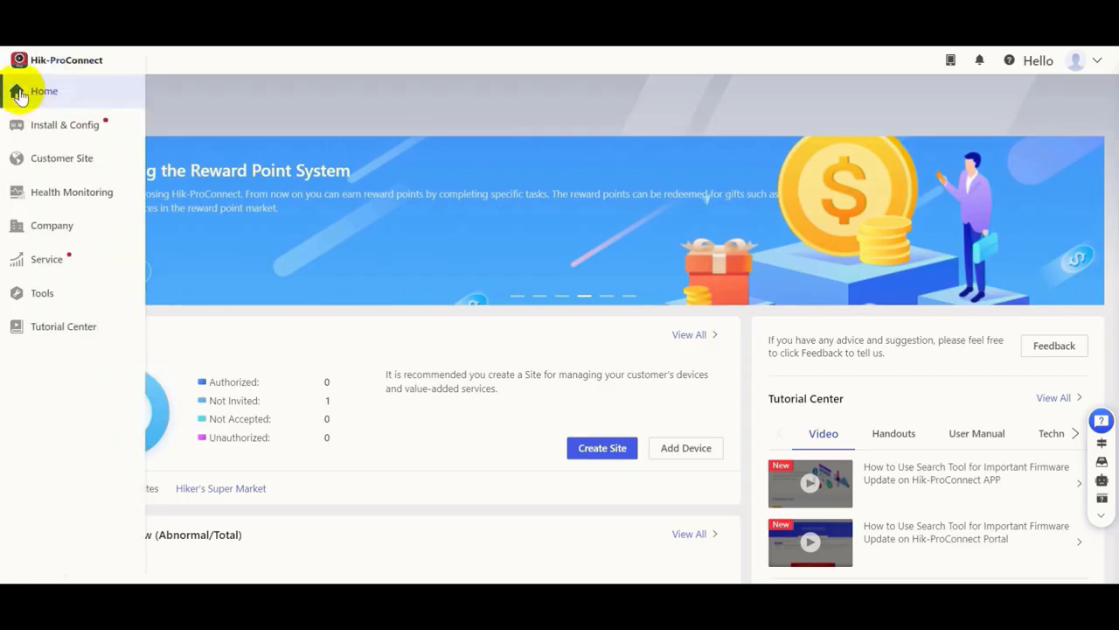
pyautogui.click(53, 161)
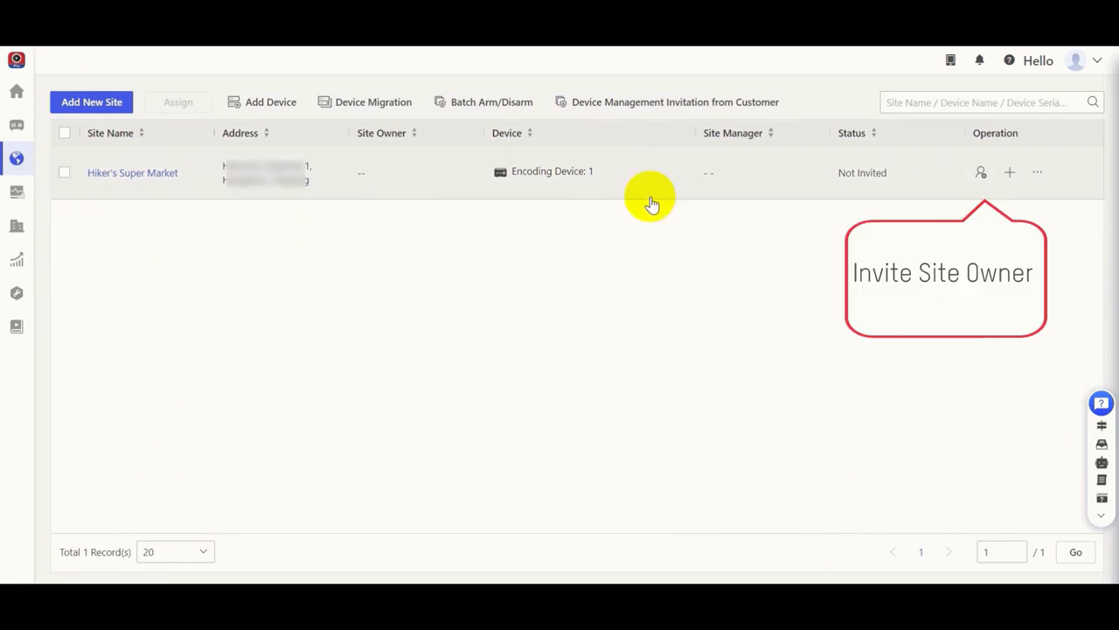
pyautogui.click(981, 172)
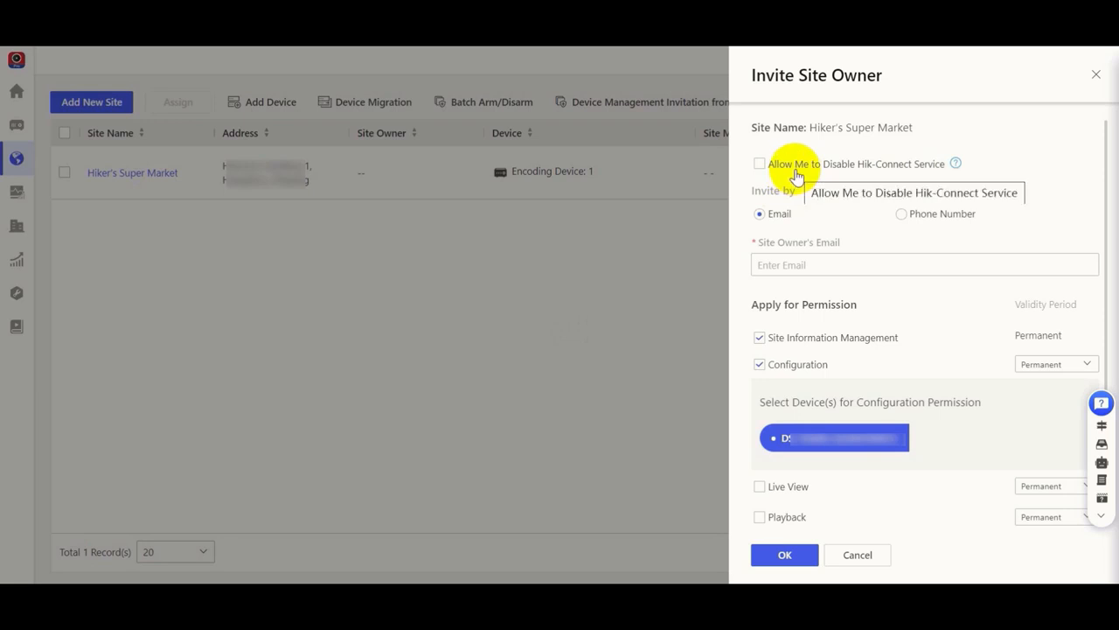
pyautogui.click(786, 264)
pyautogui.hotkey('ctrl', 'v')
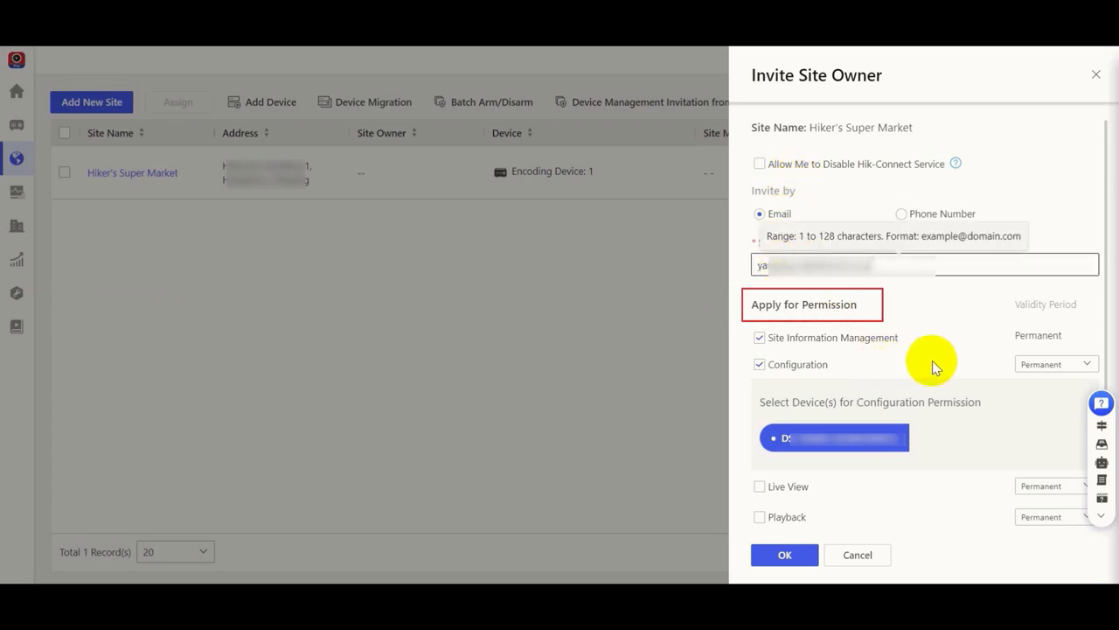
# Step: Also apply for the Live View and Playback permissions in the site owner invitation and send it
pyautogui.scroll(-2, 978, 433)
pyautogui.scroll(-1, 970, 437)
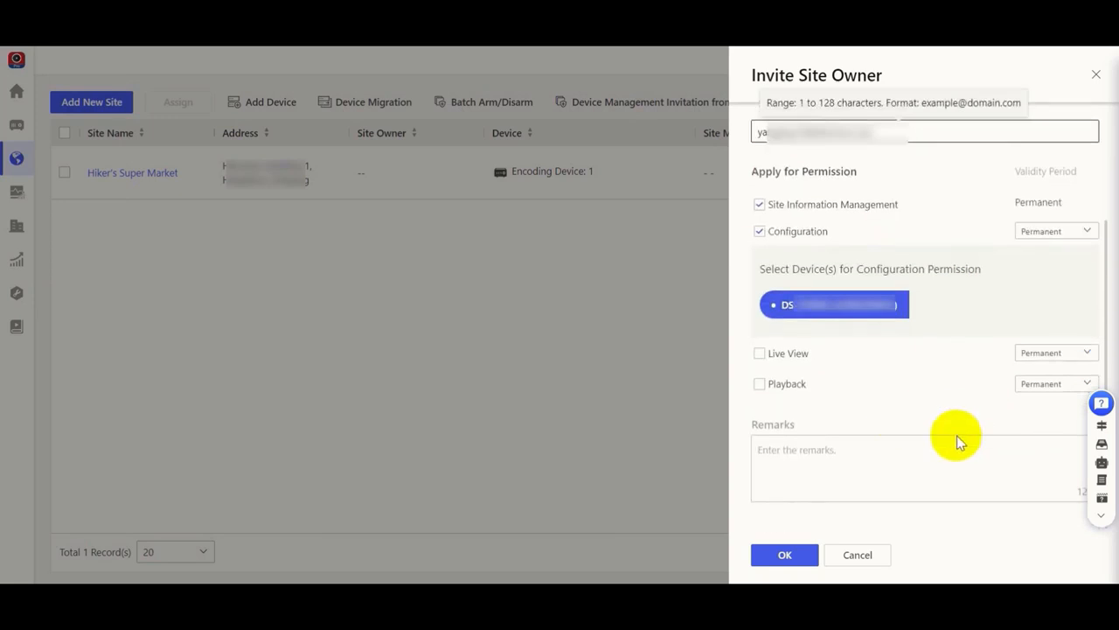
pyautogui.click(760, 354)
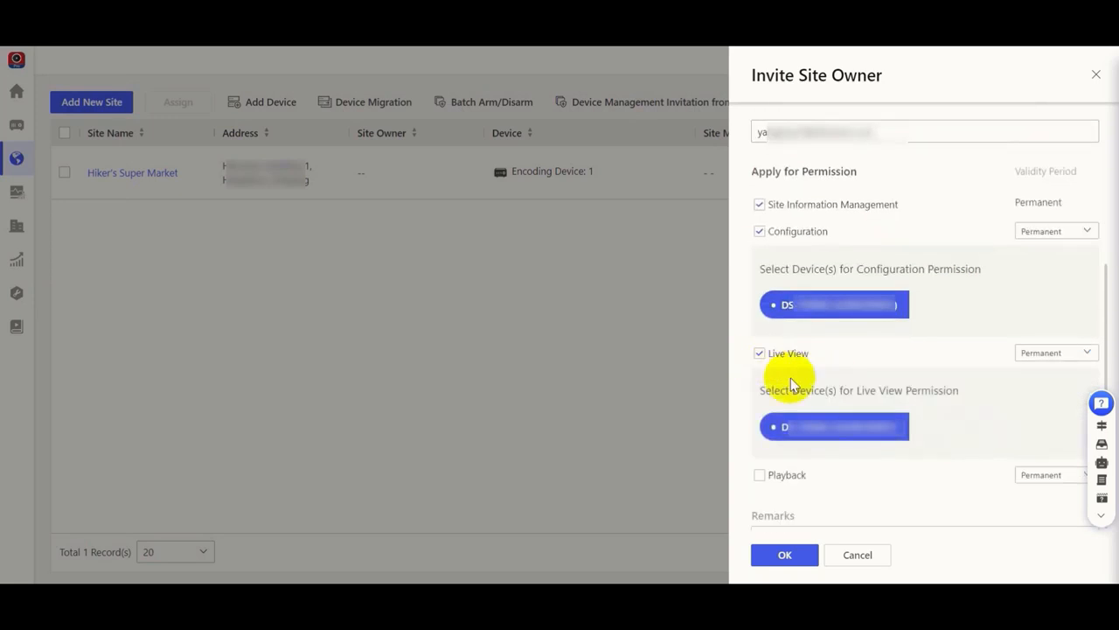
pyautogui.click(759, 475)
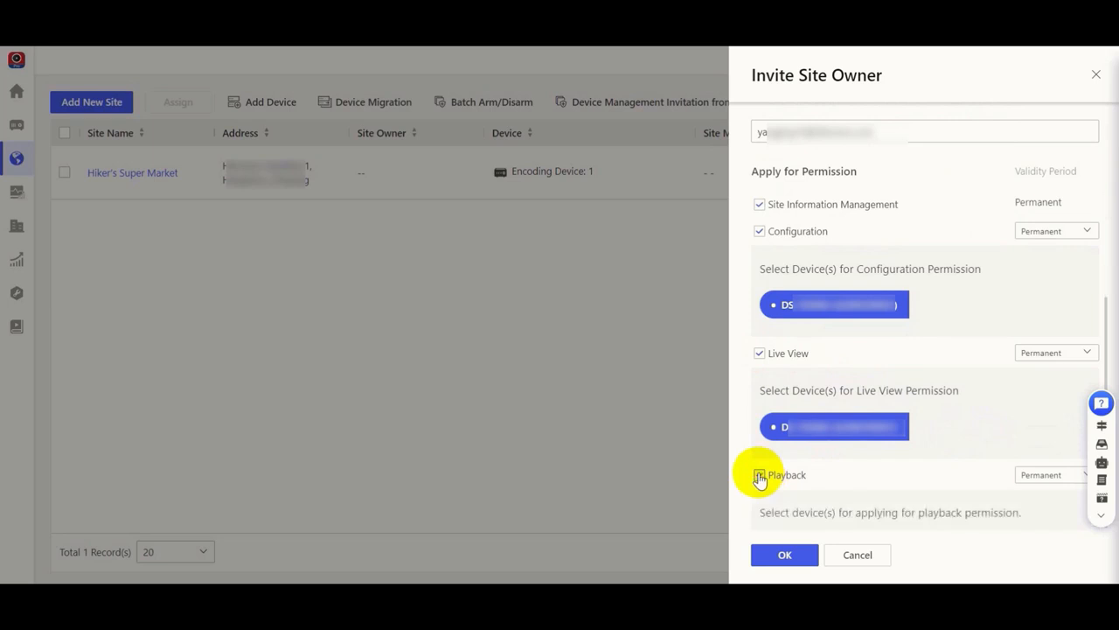
pyautogui.scroll(-3, 924, 451)
pyautogui.click(791, 554)
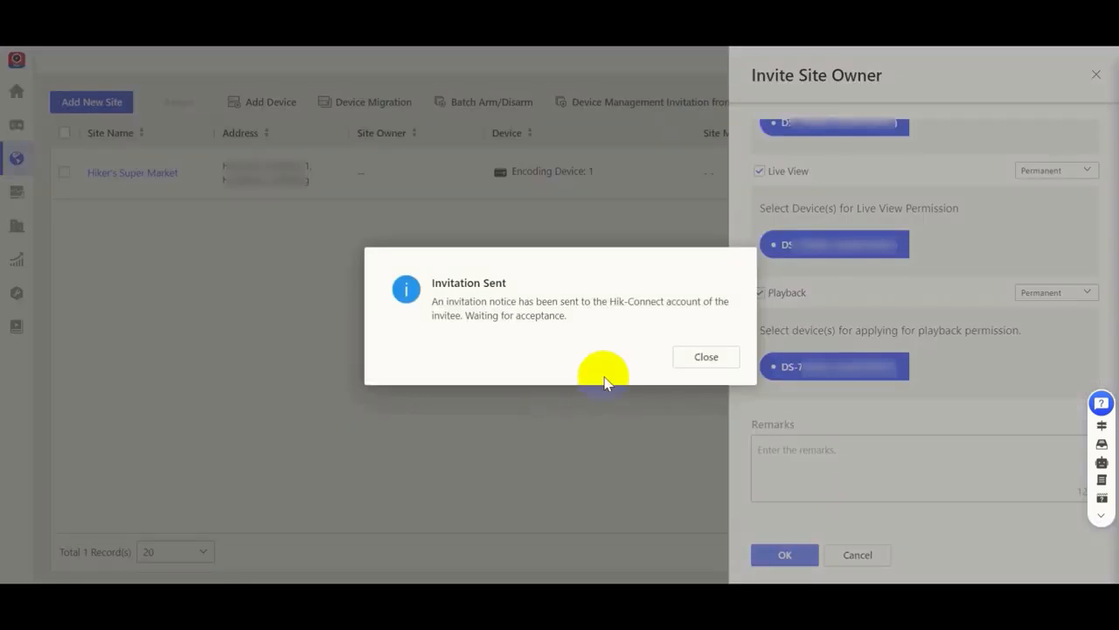
pyautogui.click(697, 361)
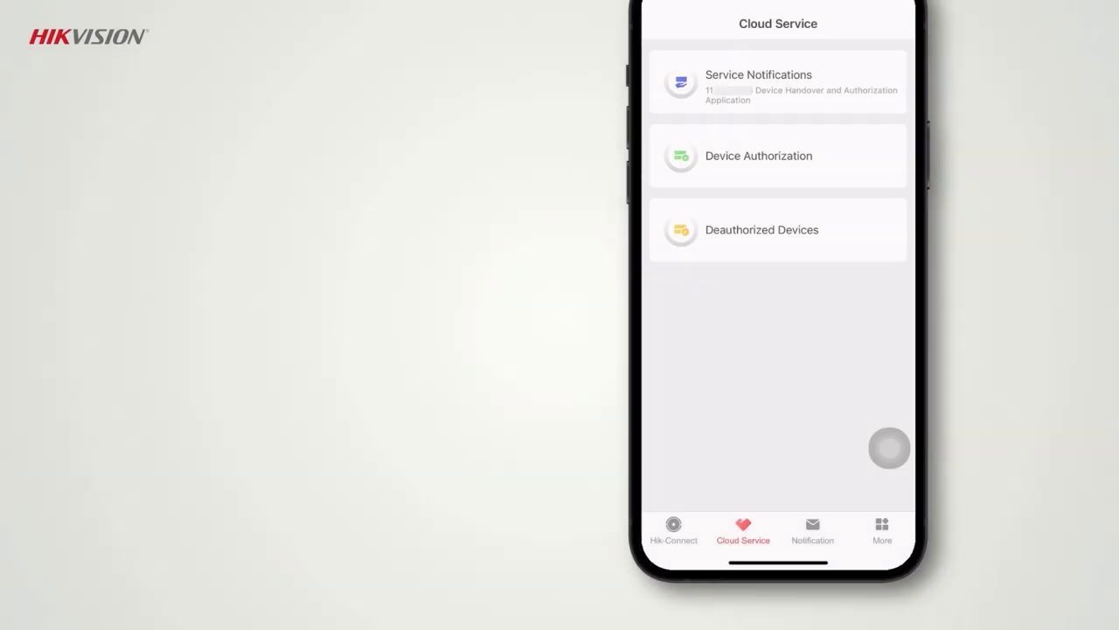
# Step: In the Hik-Connect mobile client, accept the device handover and authorize the Configuration, Live View and Playback permissions
pyautogui.click(852, 158)
pyautogui.click(839, 164)
pyautogui.click(820, 428)
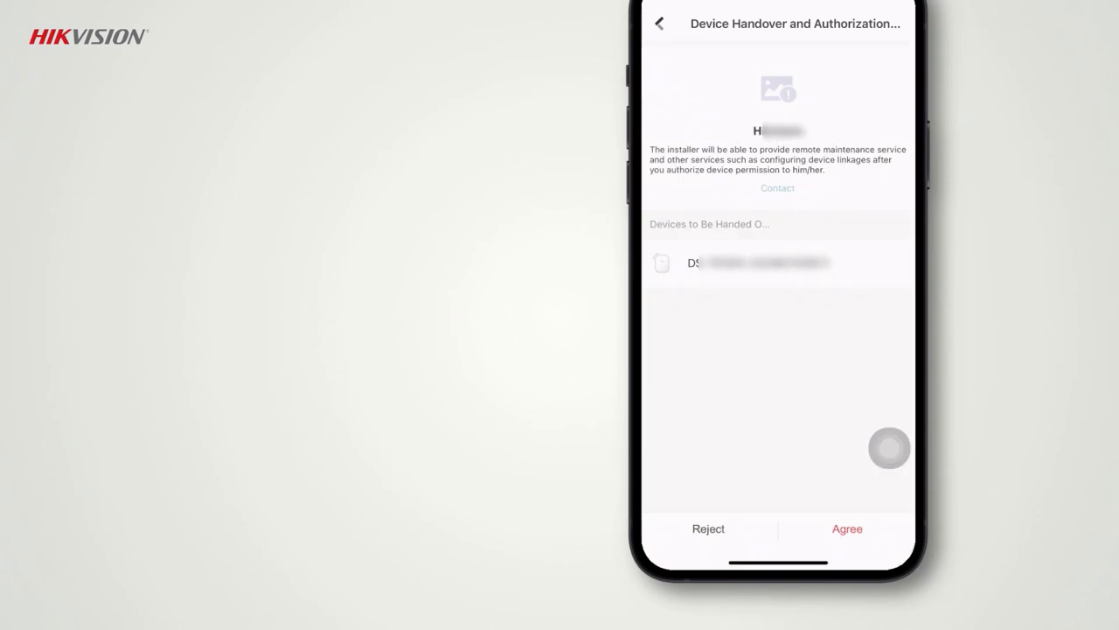
pyautogui.click(847, 529)
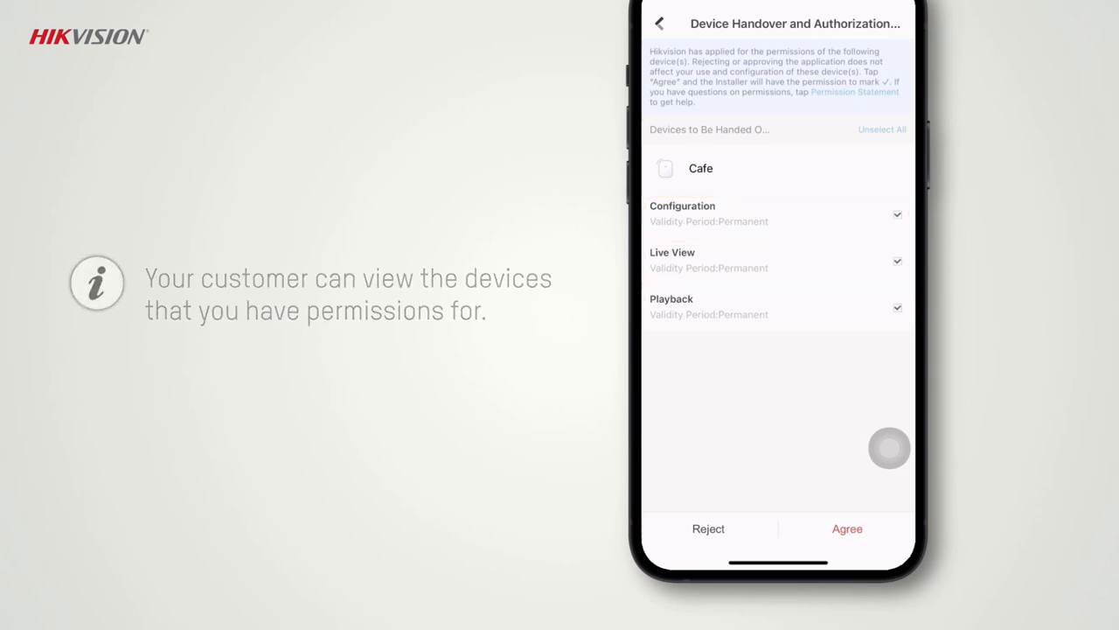
pyautogui.click(854, 535)
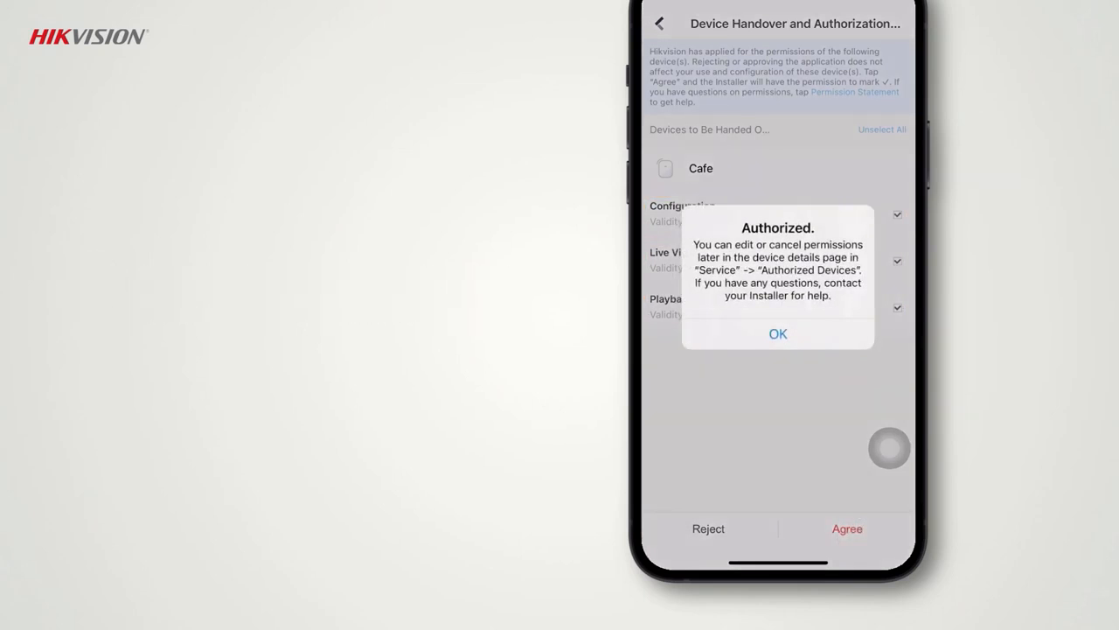
pyautogui.click(778, 333)
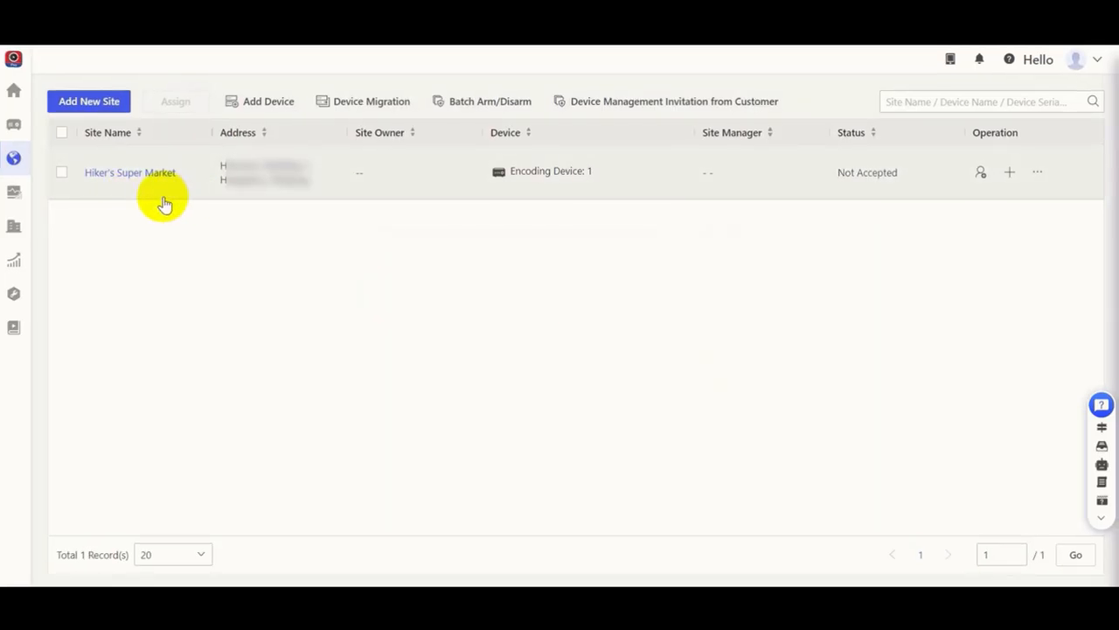
# Step: Back on the portal, open the Hiker's Super Market site and review the options for resetting the recorder's admin password
pyautogui.click(158, 178)
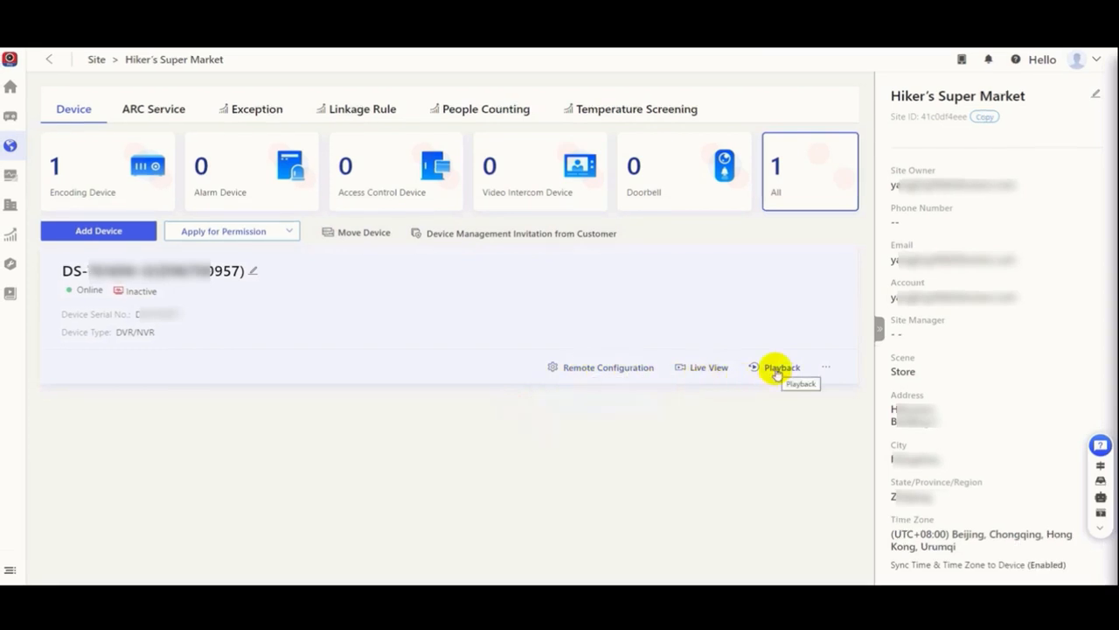
pyautogui.click(827, 368)
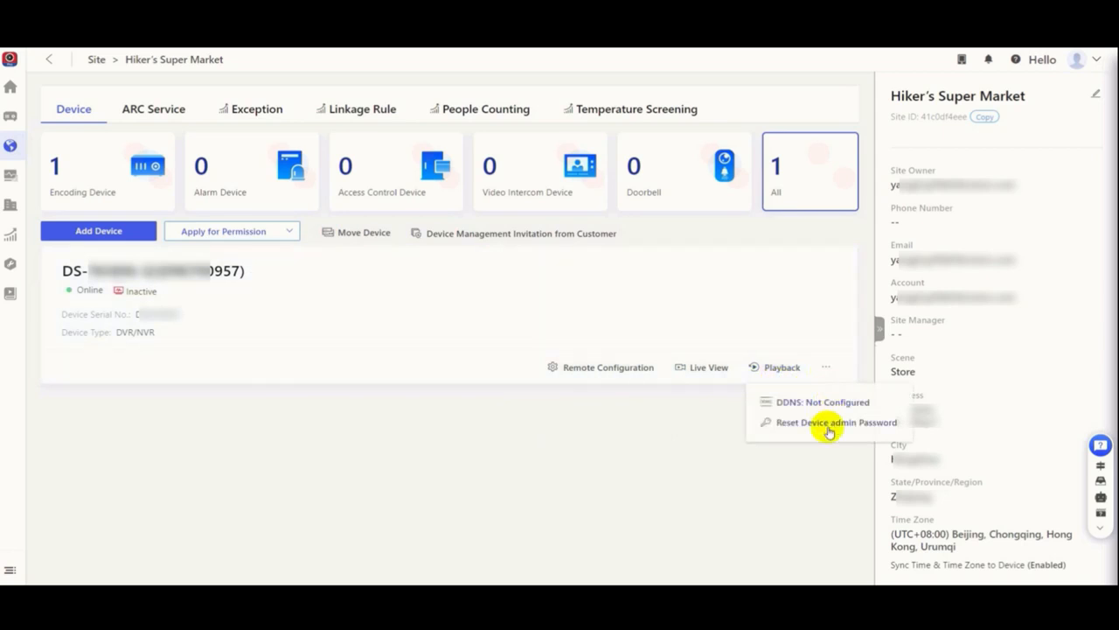
pyautogui.click(827, 425)
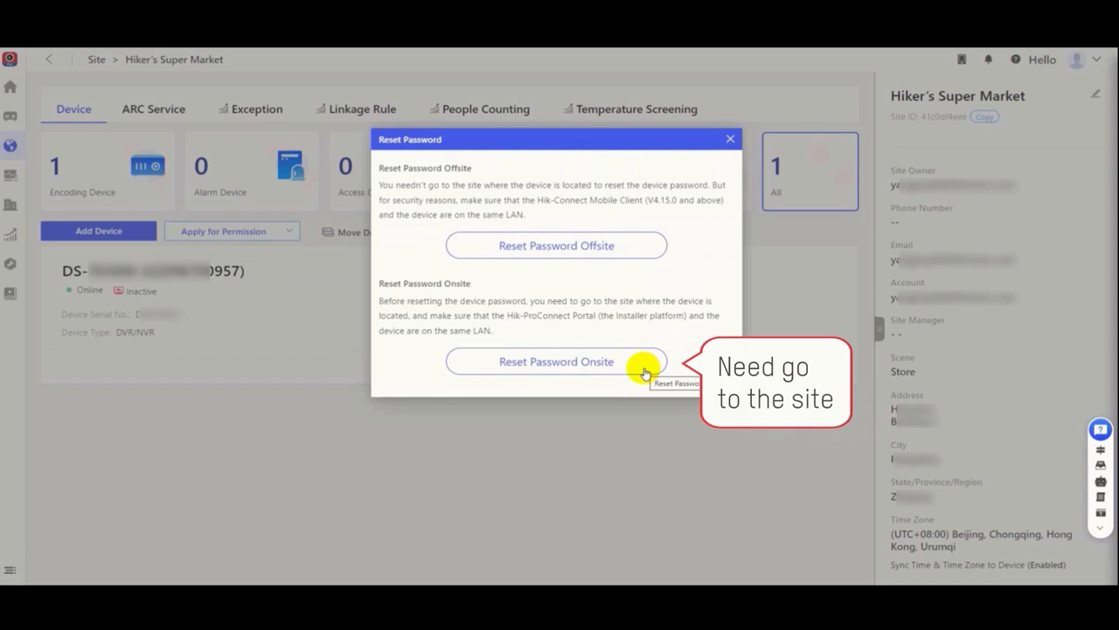
pyautogui.click(729, 141)
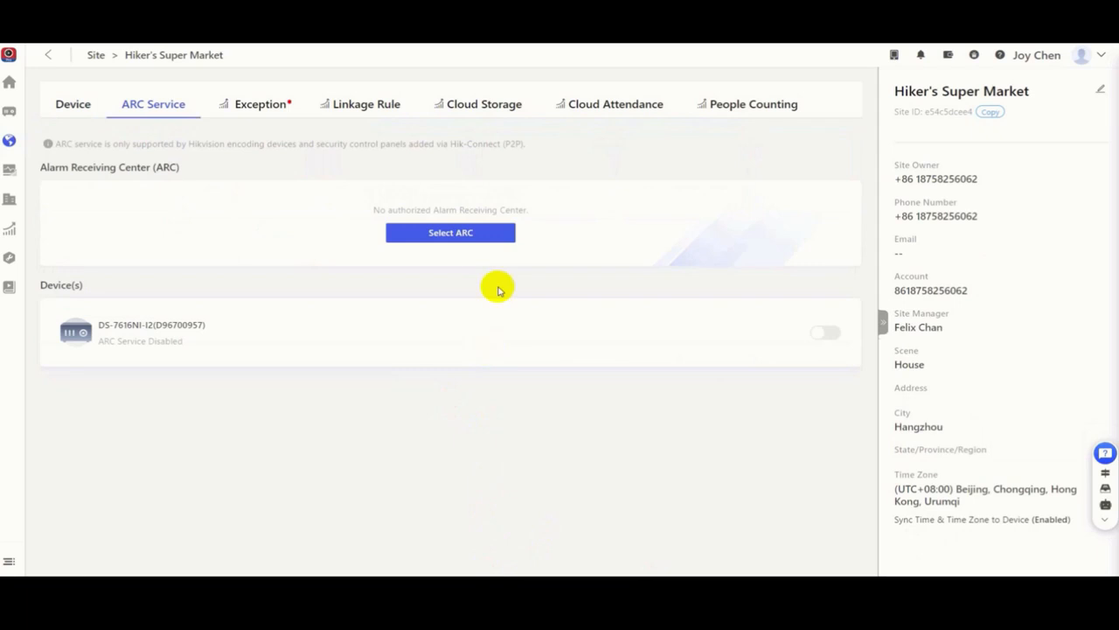
# Step: Authorize the first frequently used Alarm Receiving Center for the site and enable the ARC service on the recorder
pyautogui.click(460, 234)
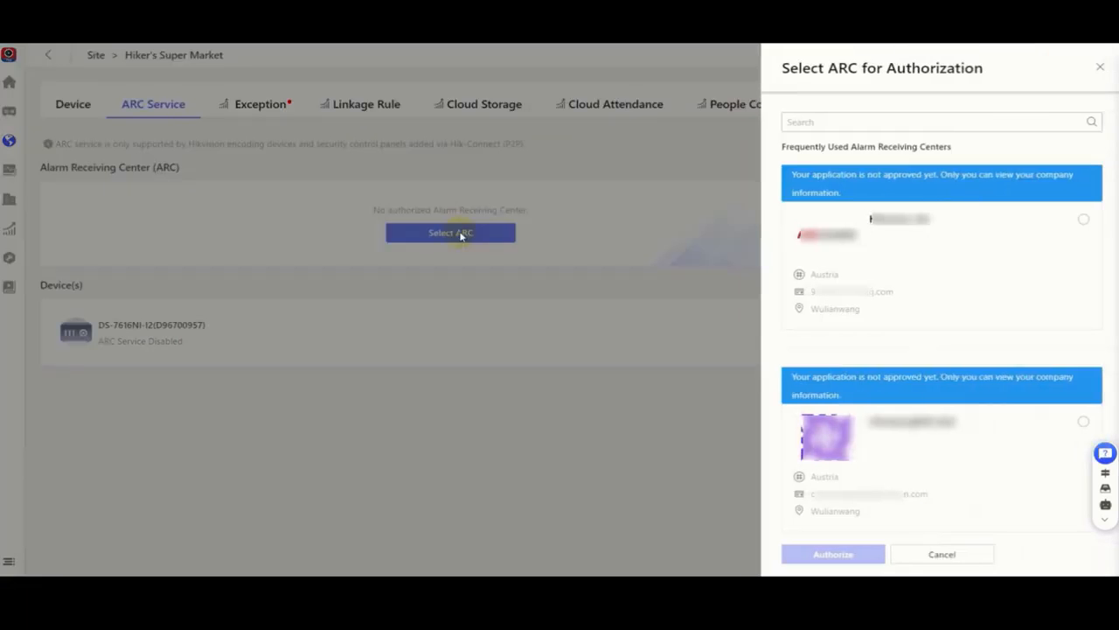
pyautogui.click(1083, 221)
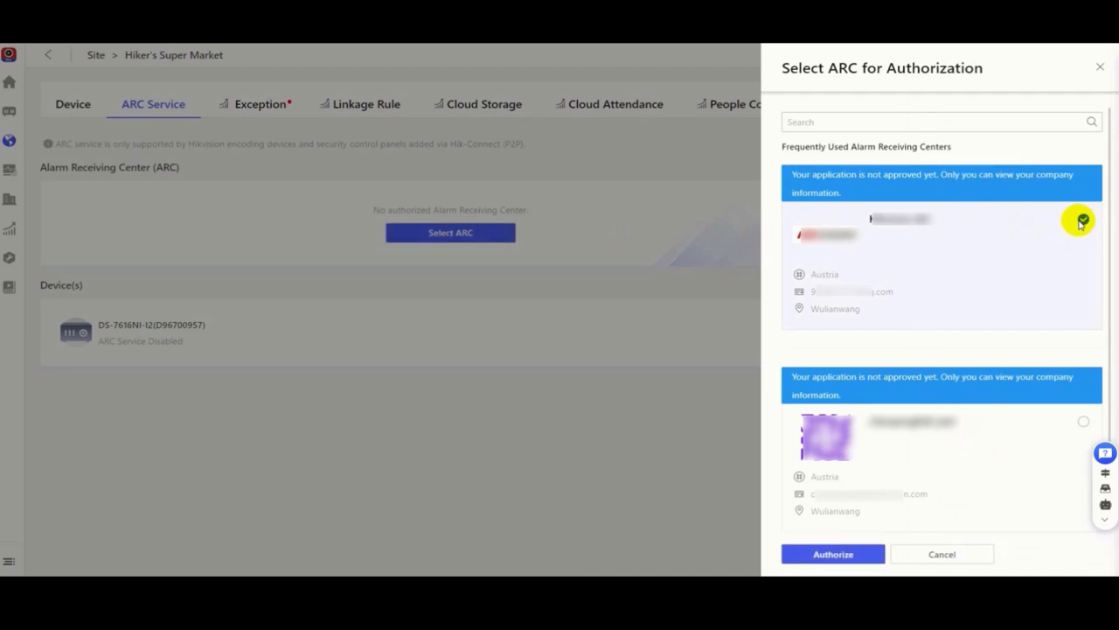
pyautogui.click(853, 556)
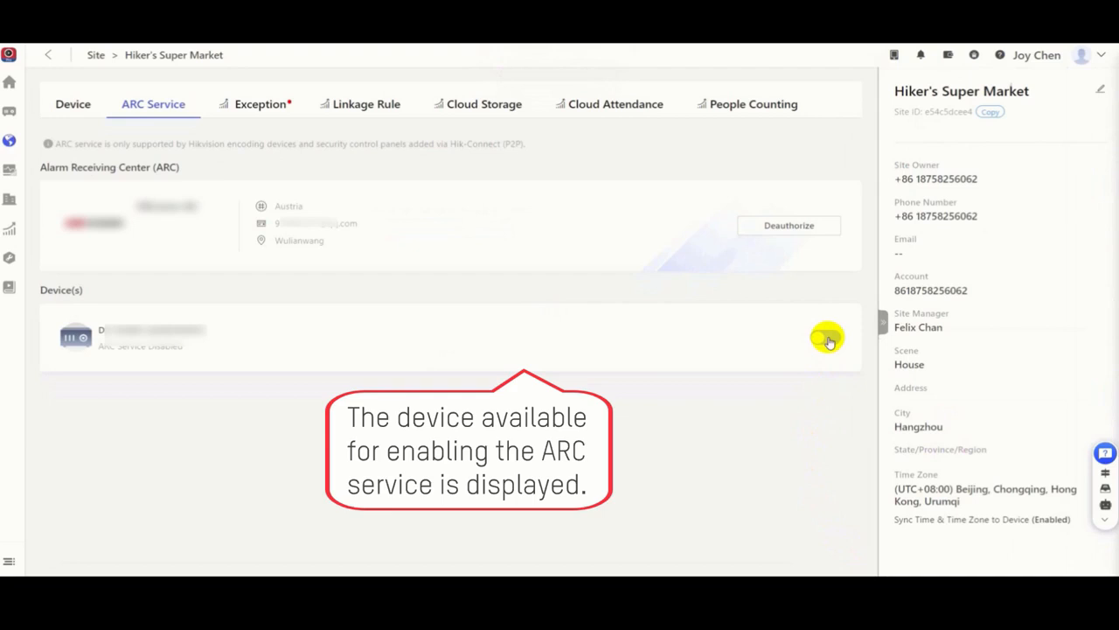
pyautogui.click(827, 339)
pyautogui.click(561, 361)
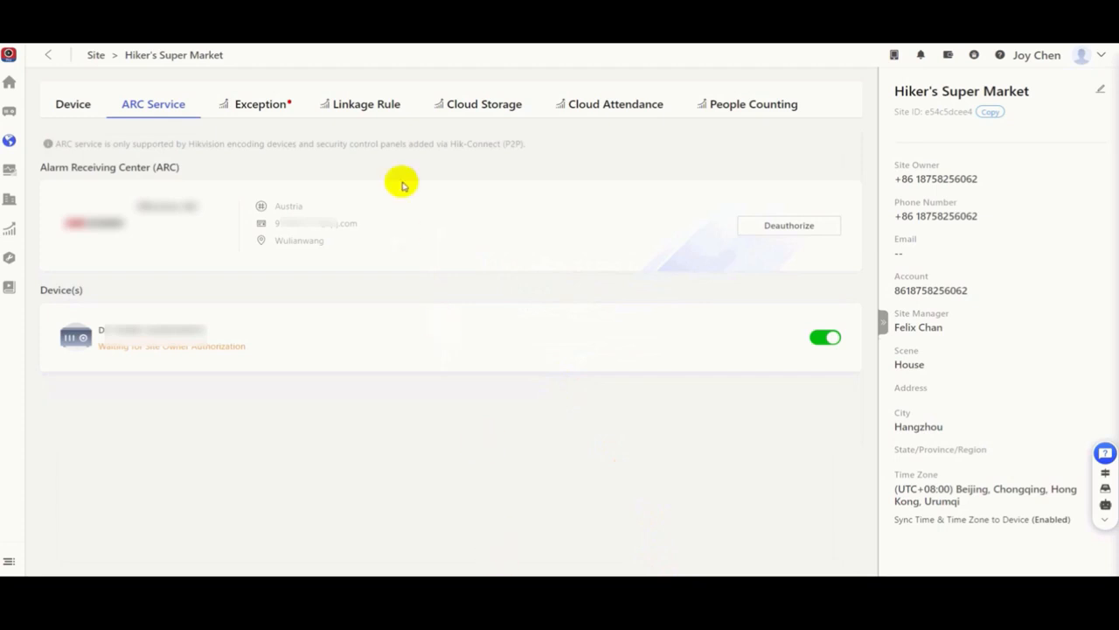
# Step: Browse the site's linkage templates, start a custom linkage rule and name it Motion Detection
pyautogui.click(370, 112)
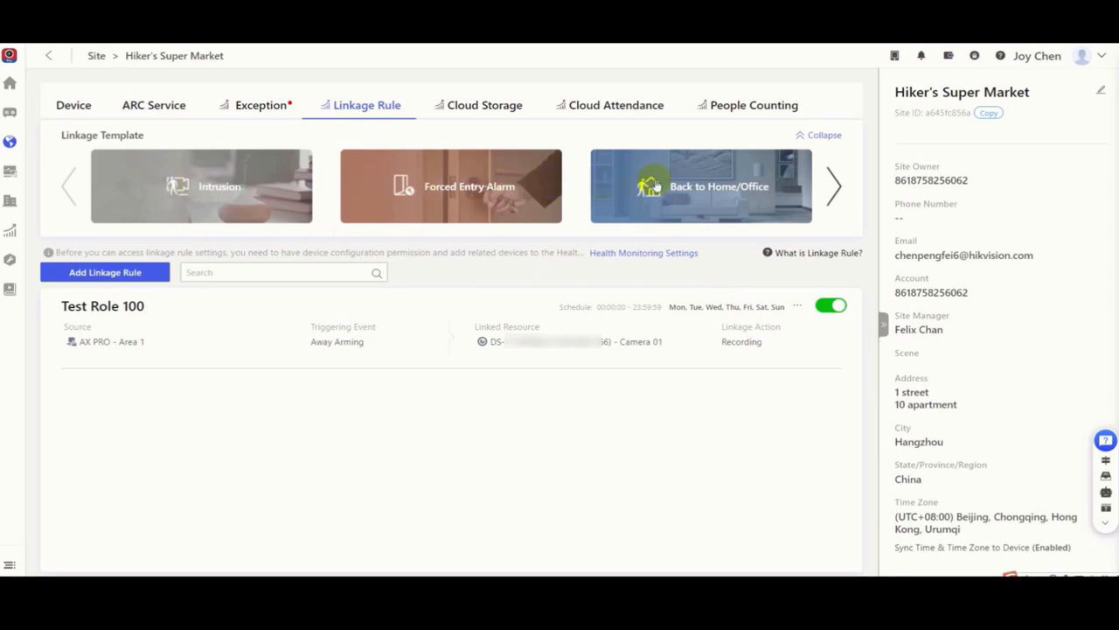
pyautogui.click(829, 187)
pyautogui.click(835, 188)
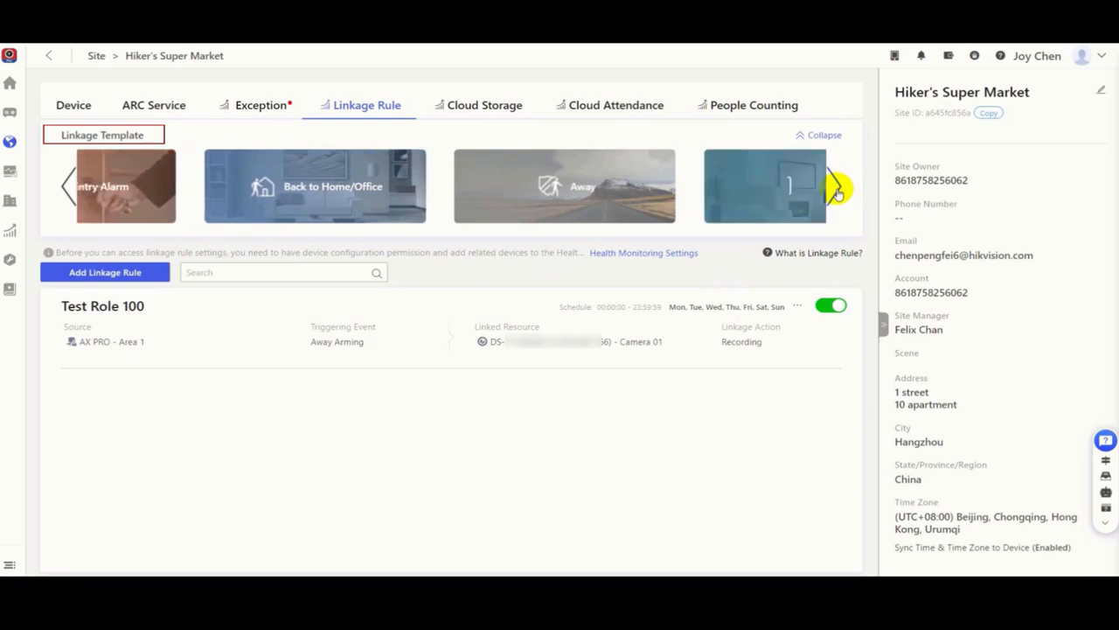
pyautogui.click(835, 189)
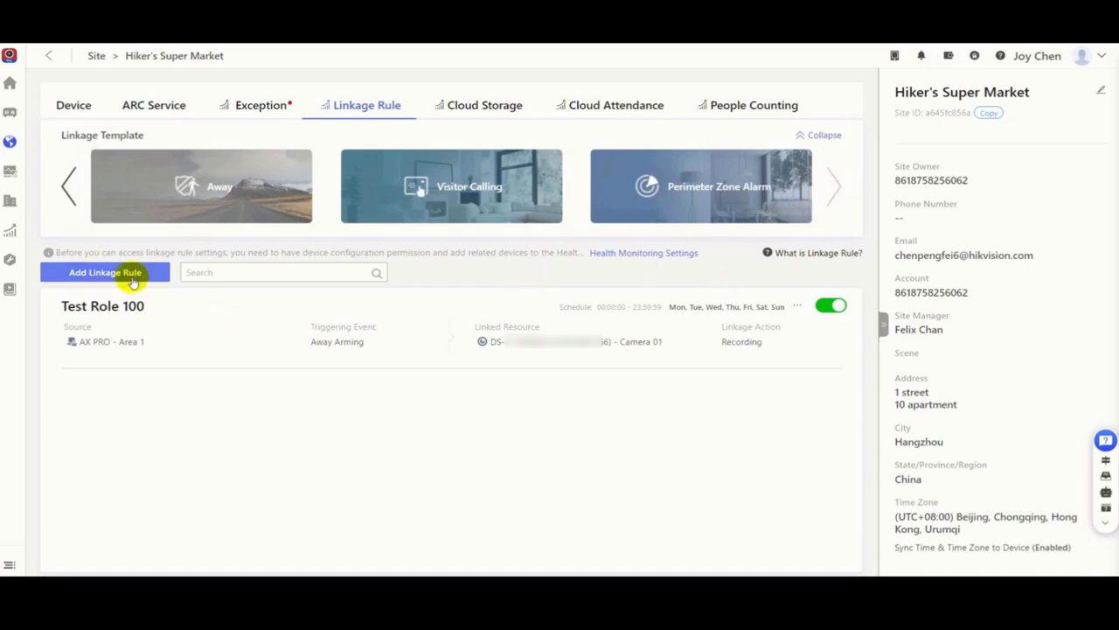
pyautogui.click(134, 278)
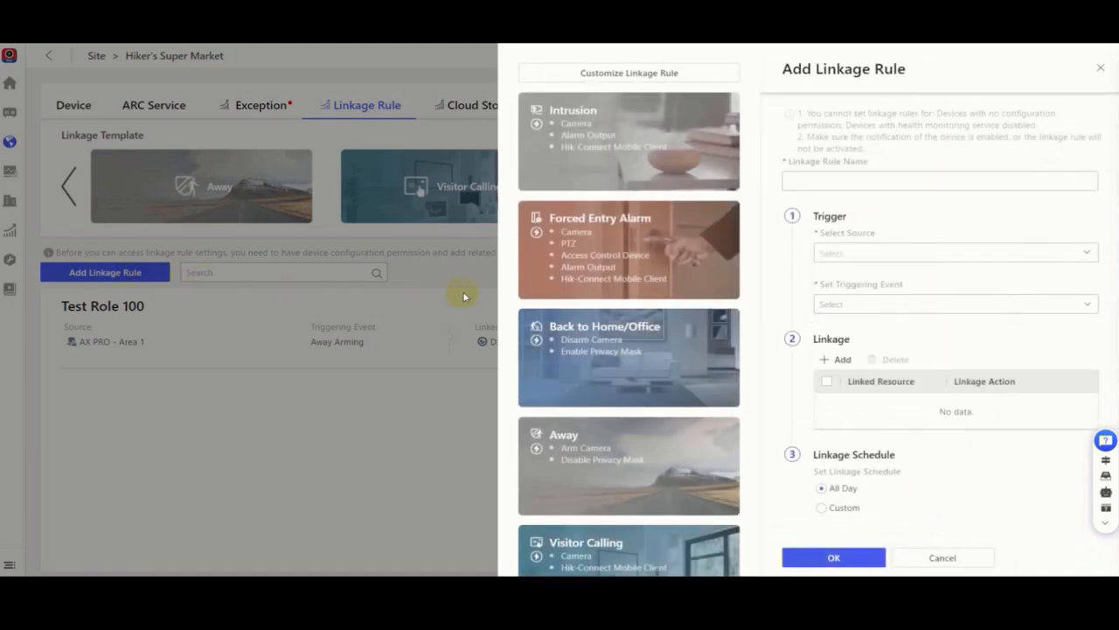
pyautogui.click(616, 75)
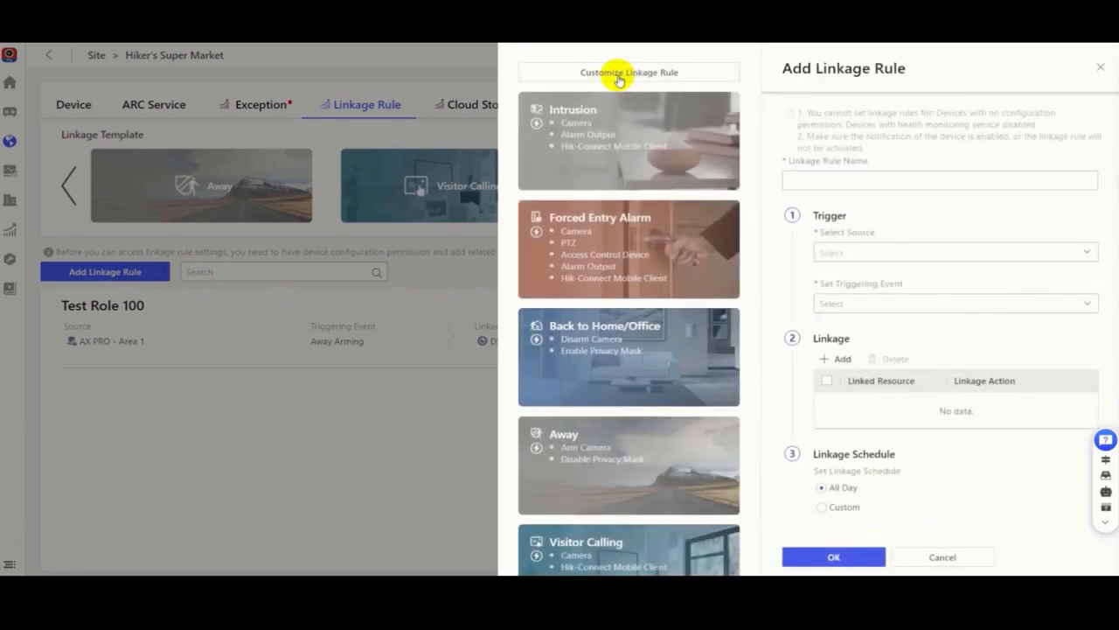
pyautogui.click(819, 184)
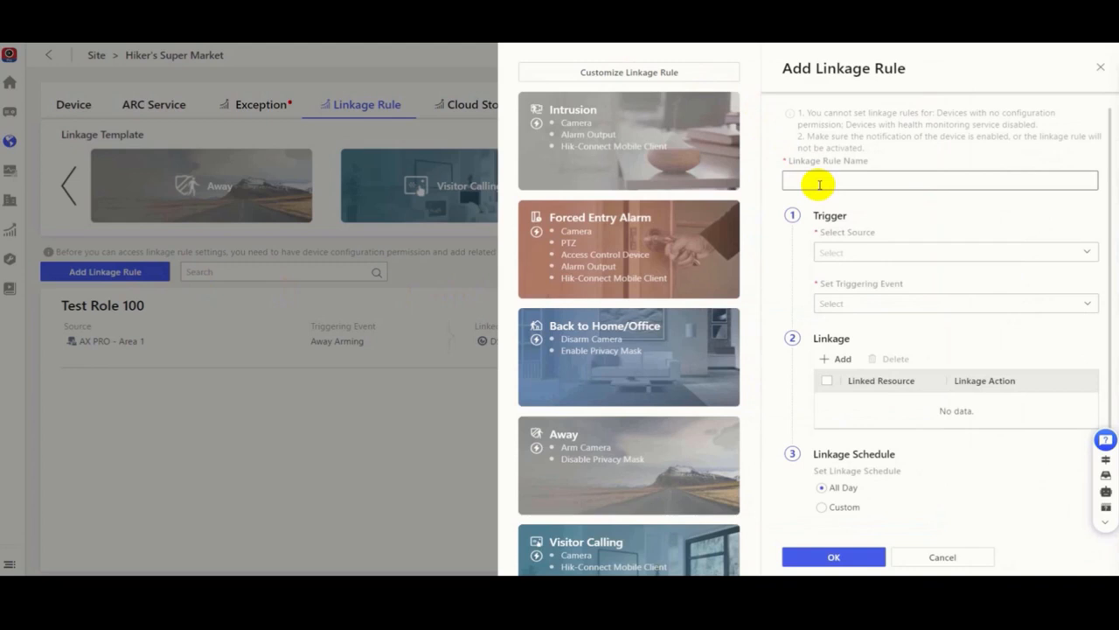
pyautogui.write('Mo')
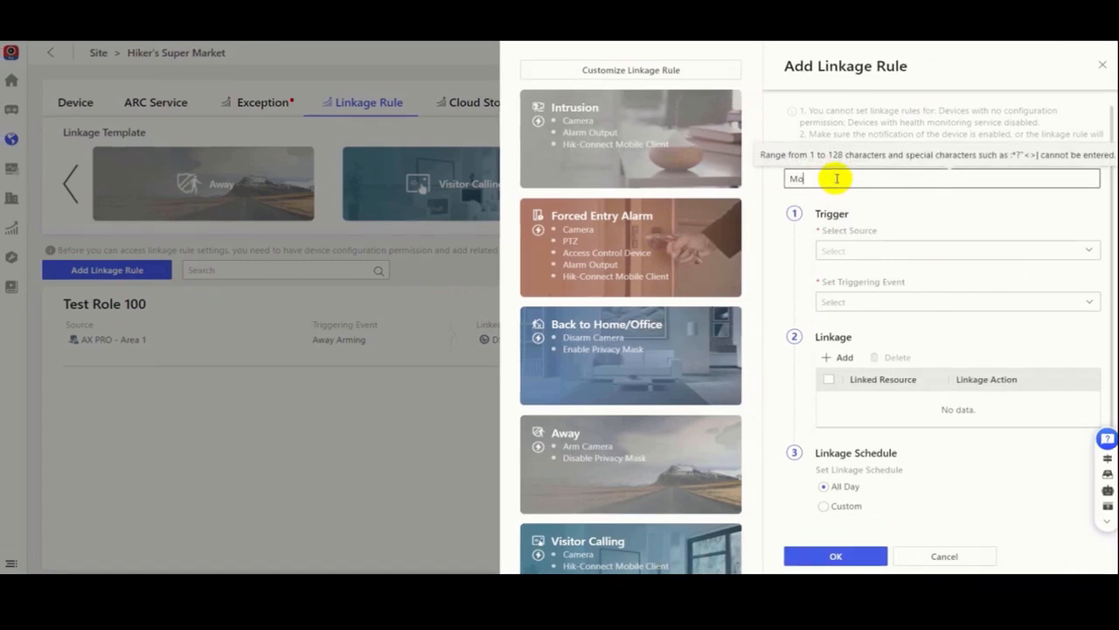
pyautogui.write('tion Detection')
# Step: Set the rule's trigger source to Camera 02 of the DS-7116 device
pyautogui.click(873, 252)
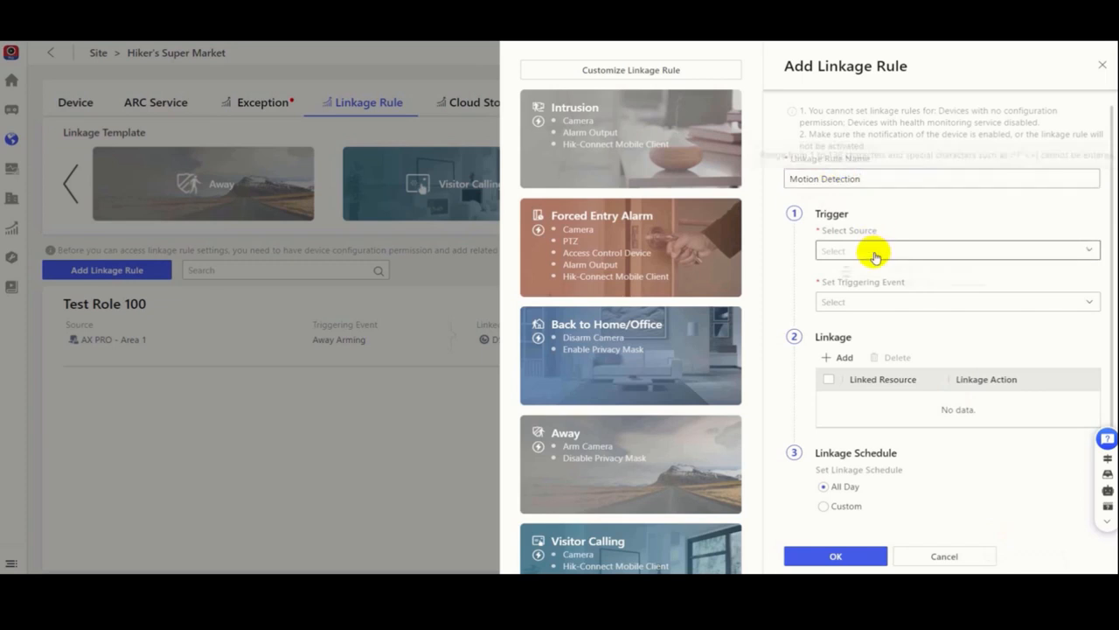
pyautogui.click(832, 303)
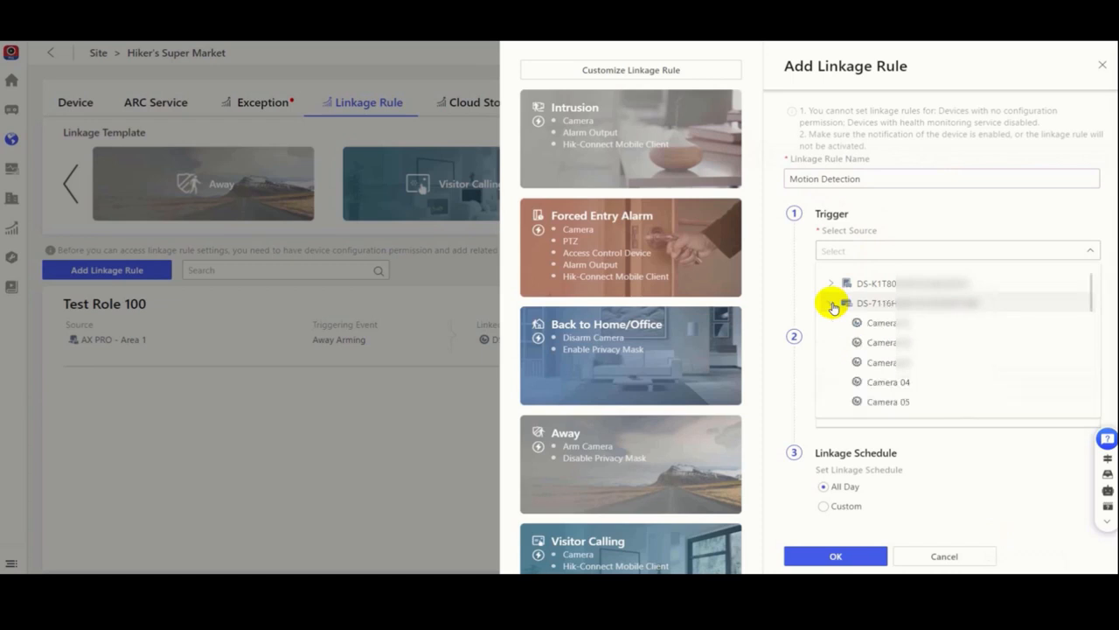
pyautogui.click(864, 342)
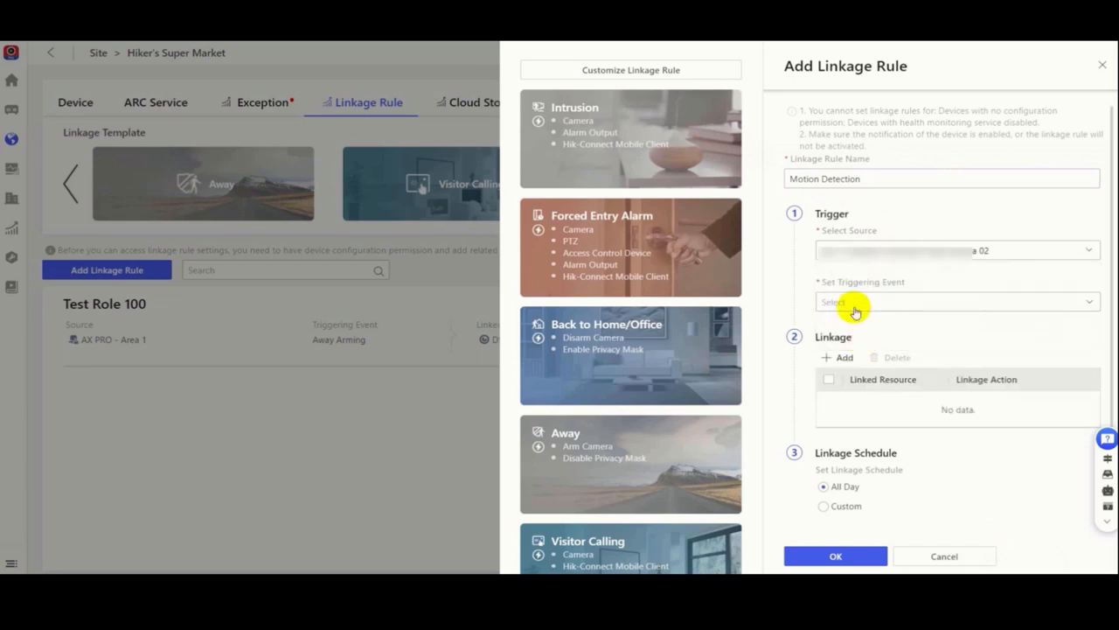
# Step: Set the rule's triggering event to Motion Detection, link Recording on the DS-2CD2346G1-I-SL camera, and save it with the All Day schedule
pyautogui.click(854, 304)
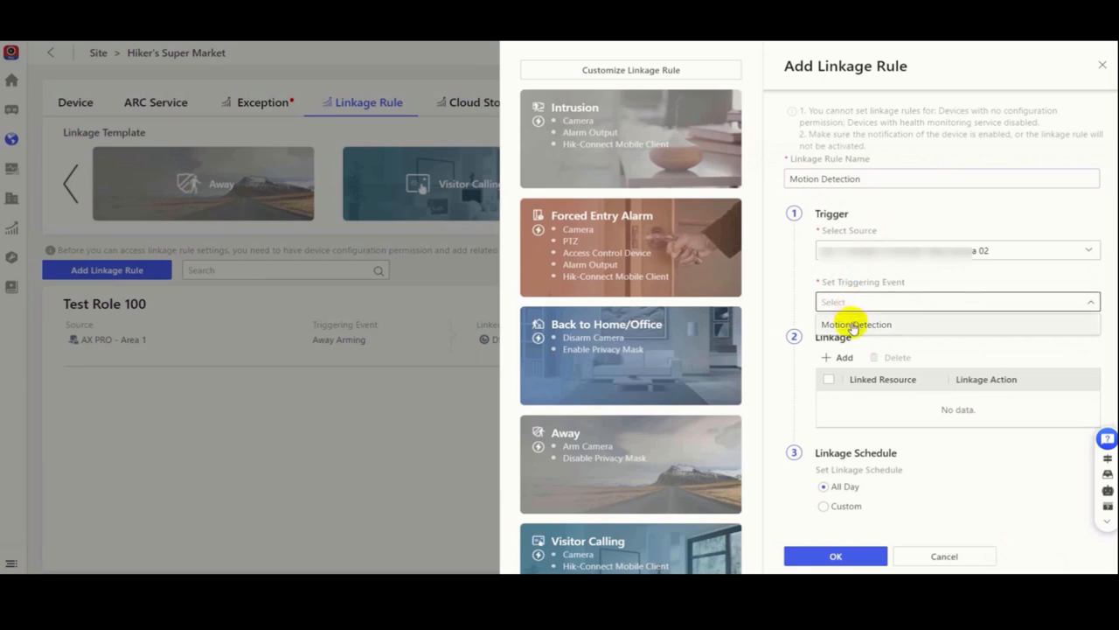
pyautogui.click(854, 326)
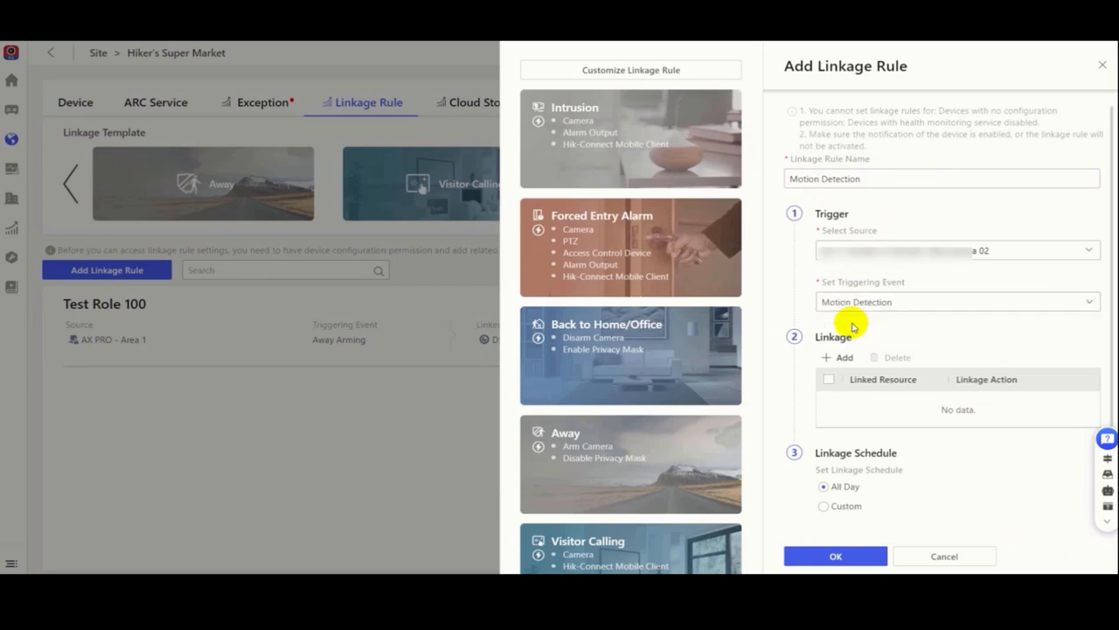
pyautogui.click(845, 359)
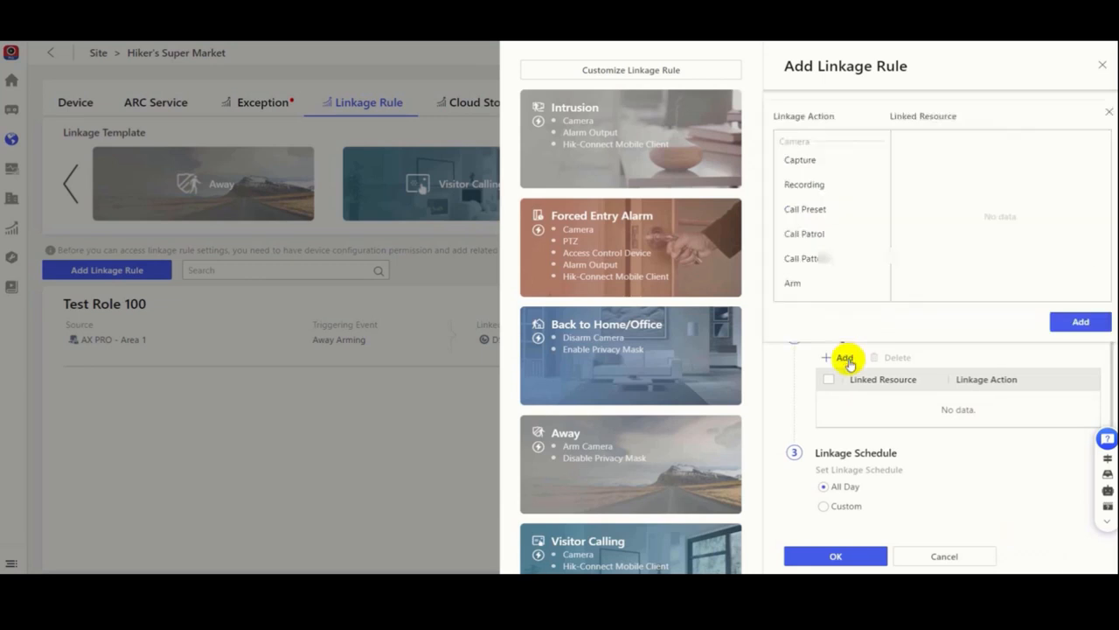
pyautogui.click(805, 186)
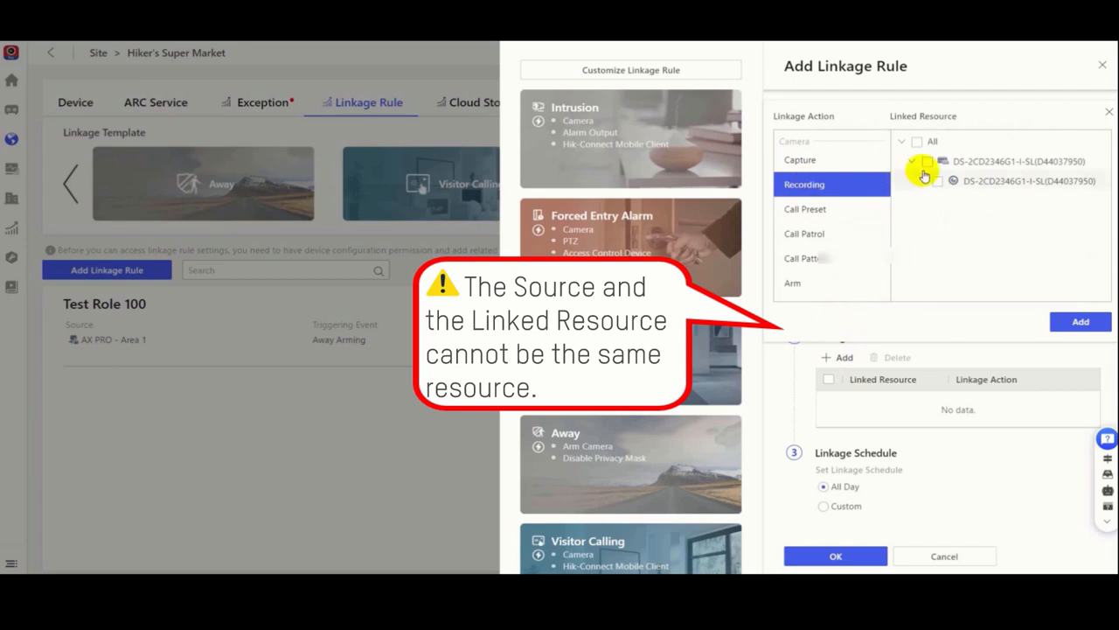
pyautogui.click(928, 163)
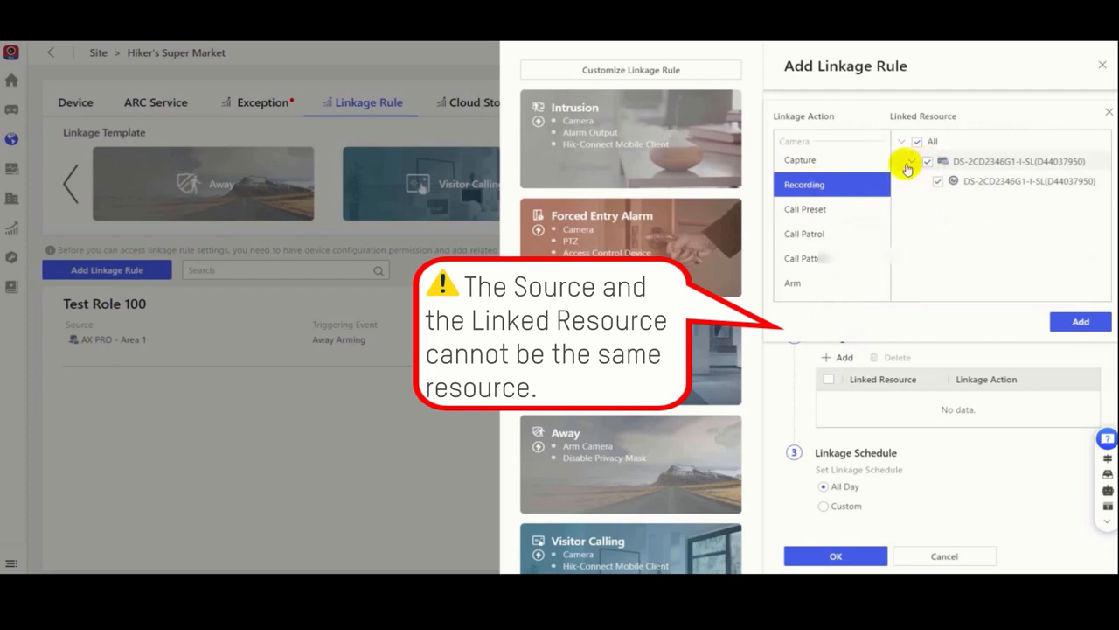
pyautogui.click(1081, 323)
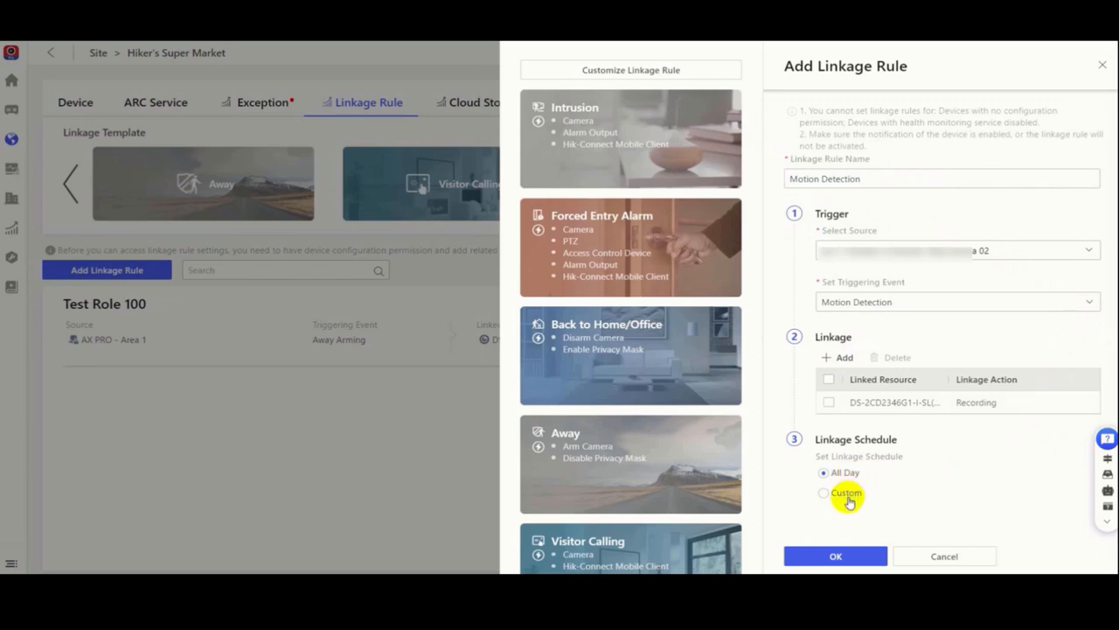
pyautogui.click(844, 555)
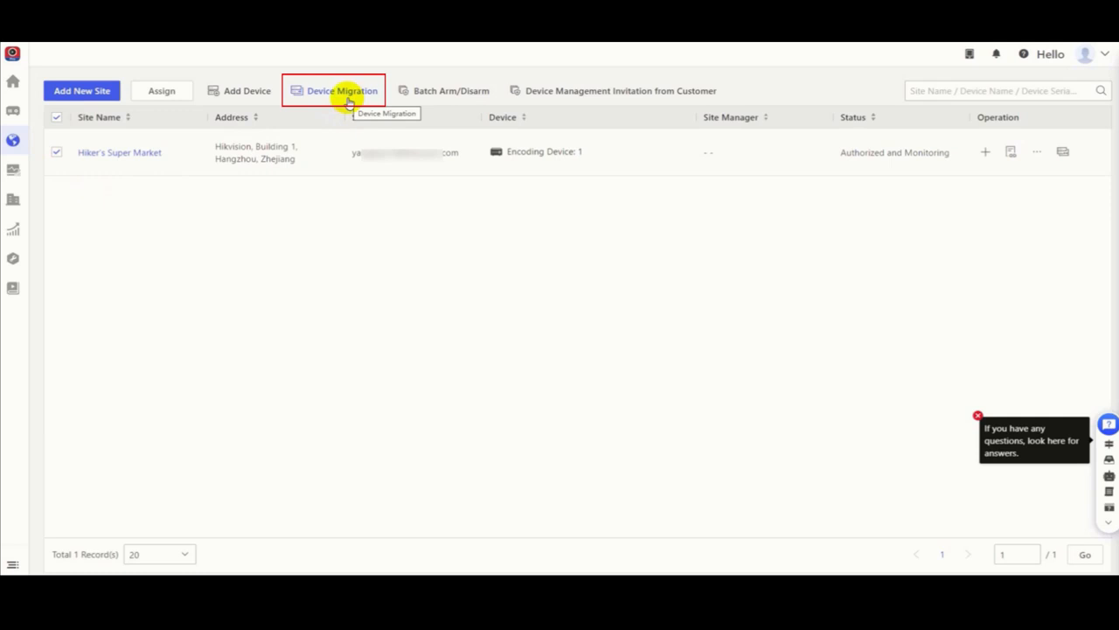
# Step: Start a device migration from the site list and authorize the Hik-Connect login with the account's email and password
pyautogui.click(318, 91)
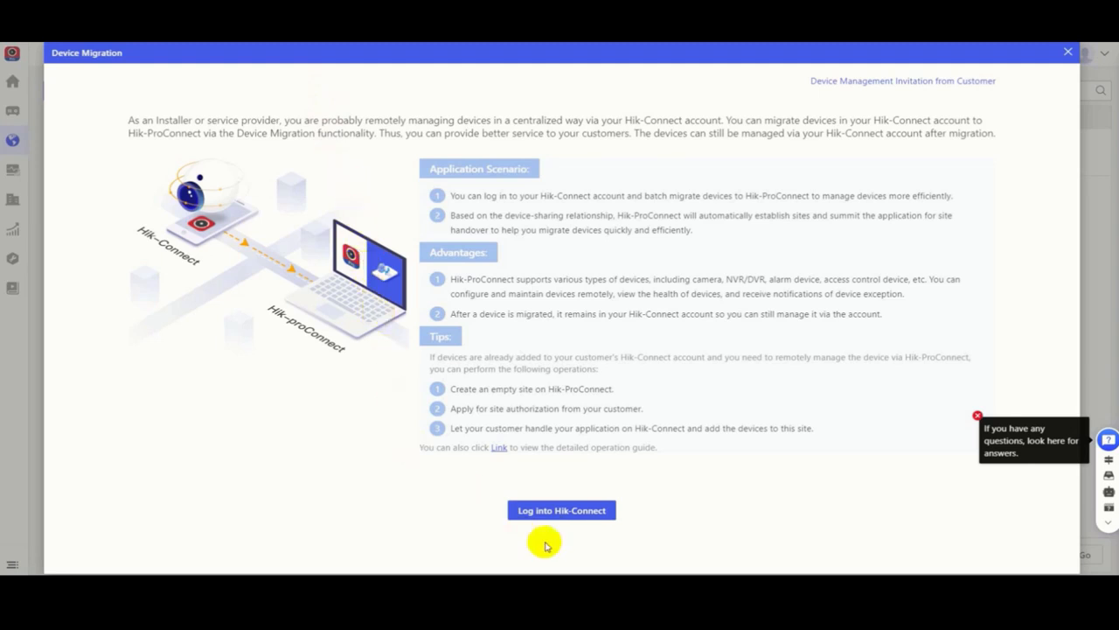
pyautogui.click(557, 513)
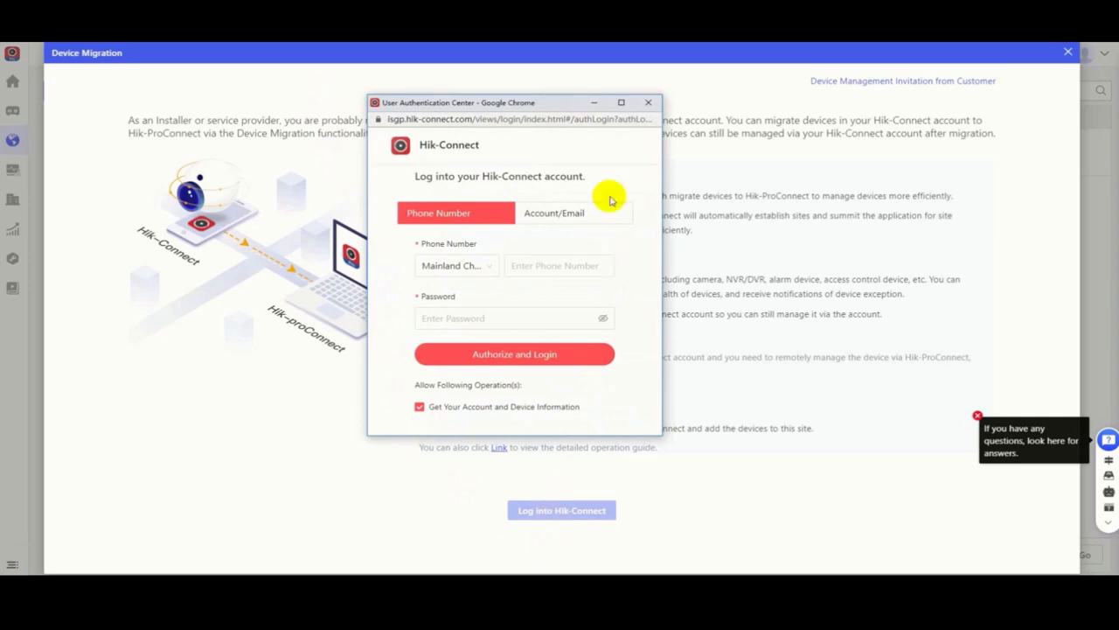
pyautogui.click(568, 213)
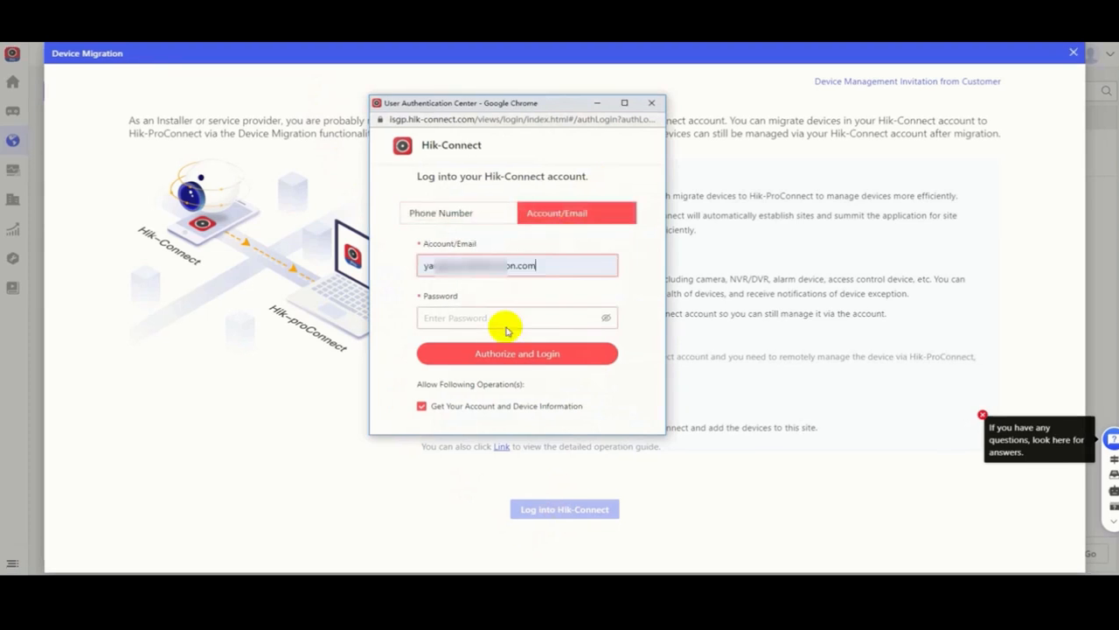
pyautogui.click(499, 320)
pyautogui.write('a12')
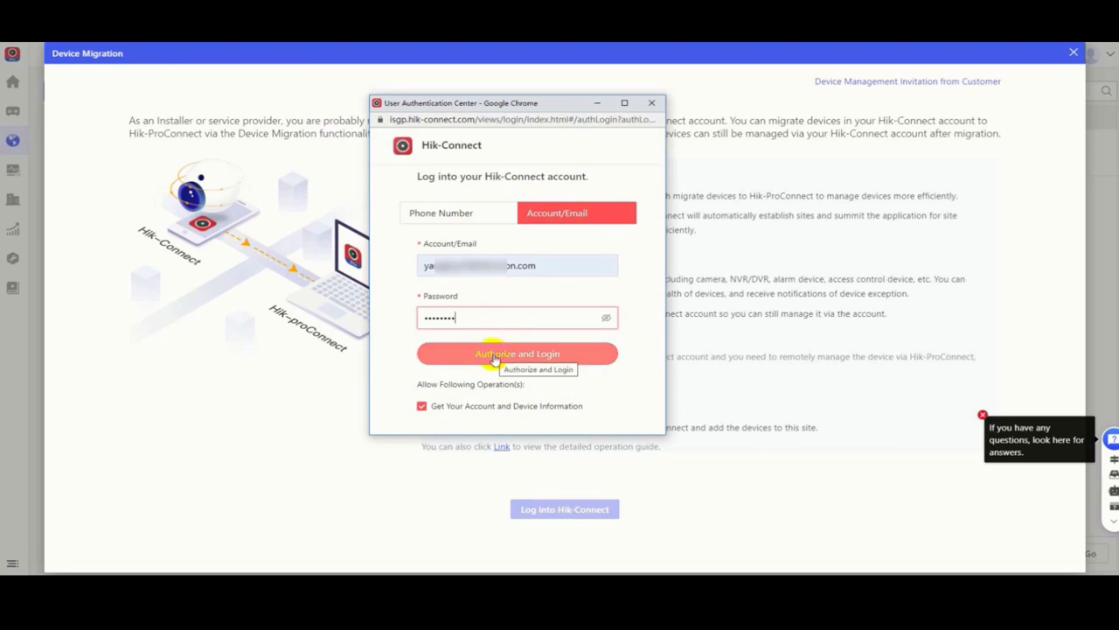
pyautogui.click(495, 358)
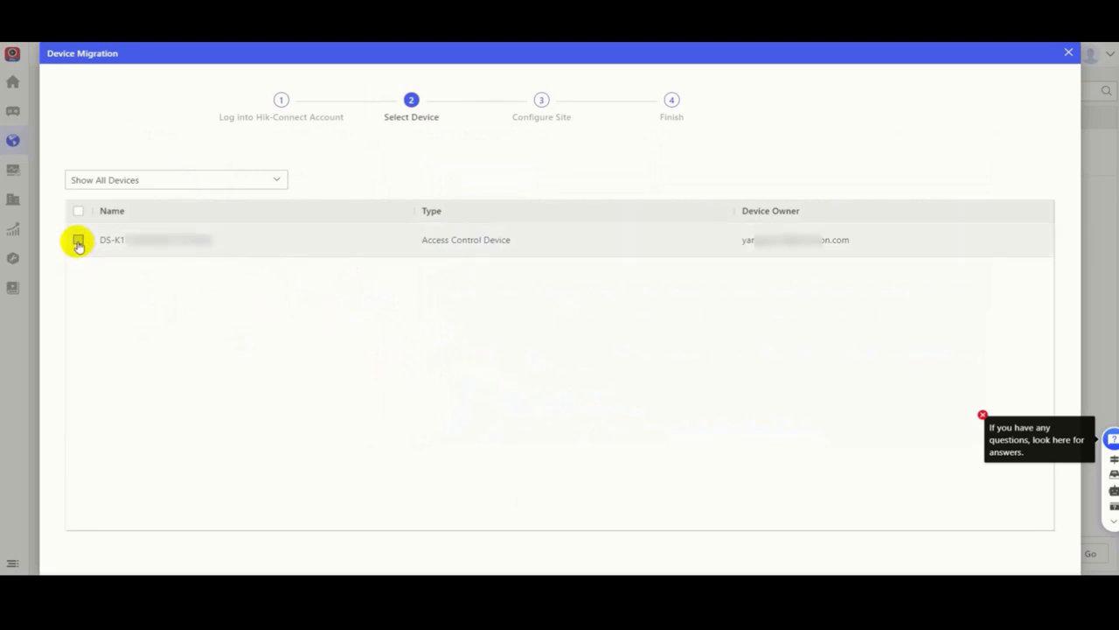
# Step: Select the access control device and its generated site, migrate it under Add to Different Sites, and finish to view the site list
pyautogui.scroll(-1, 507, 407)
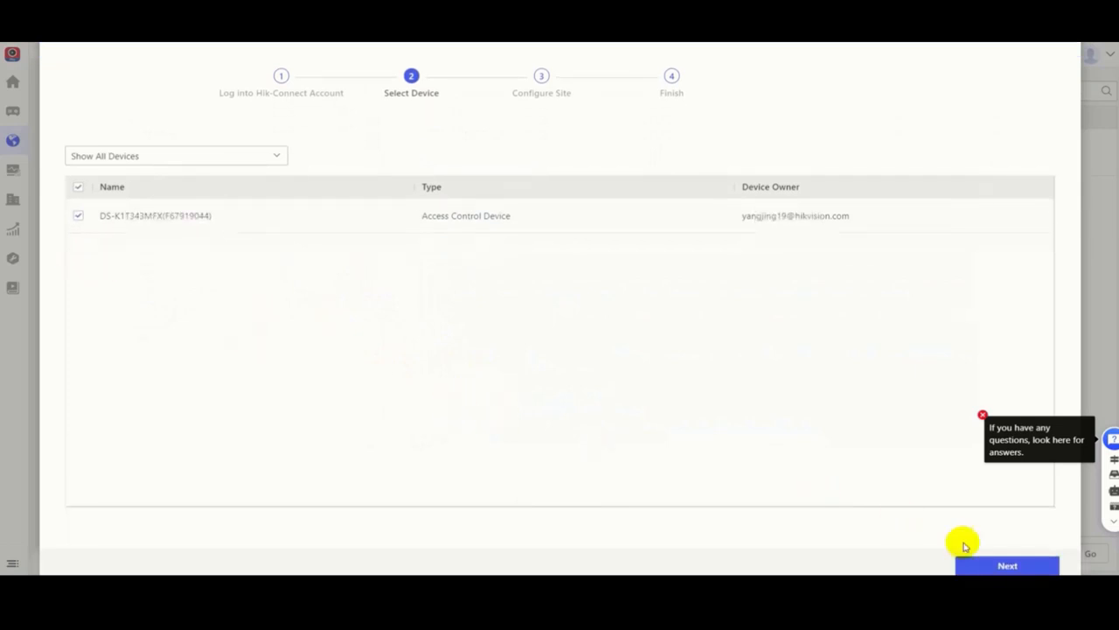
pyautogui.click(986, 566)
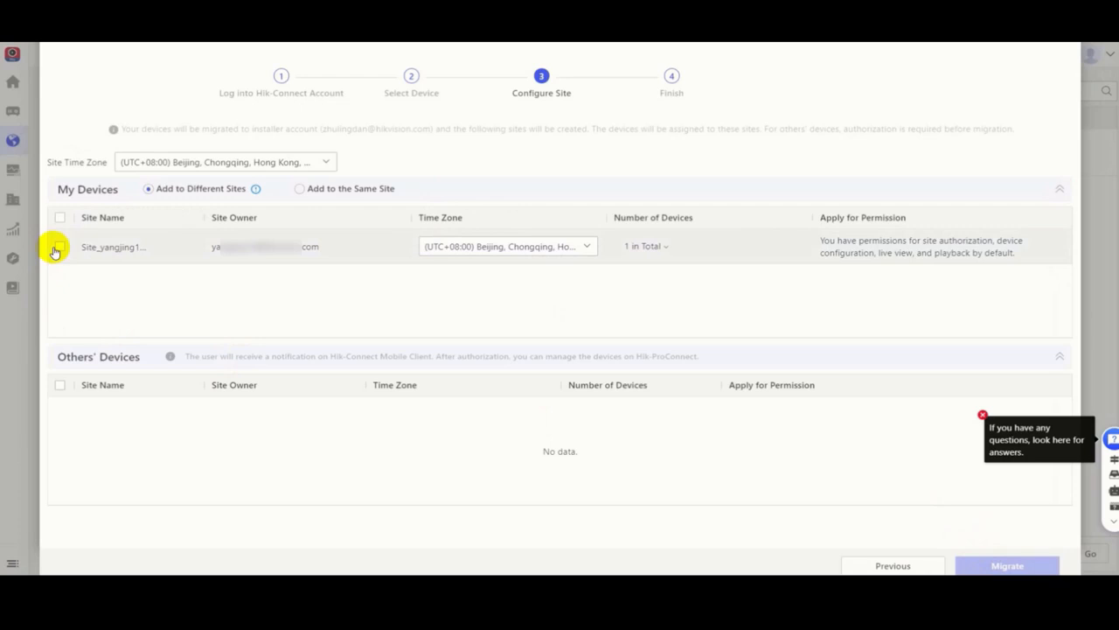
pyautogui.click(58, 247)
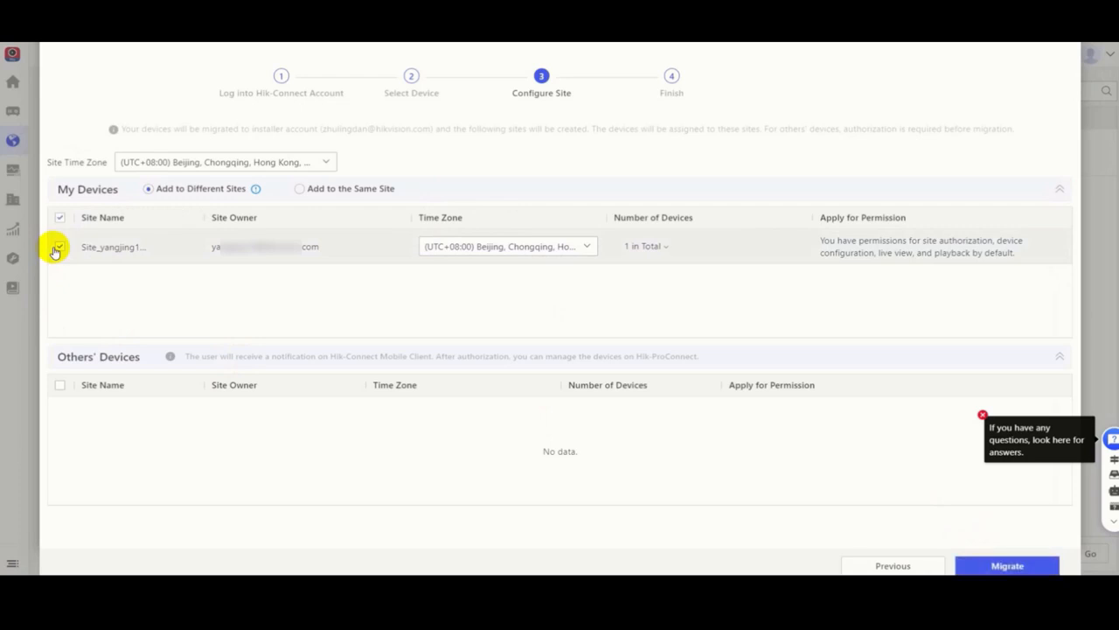
pyautogui.click(983, 567)
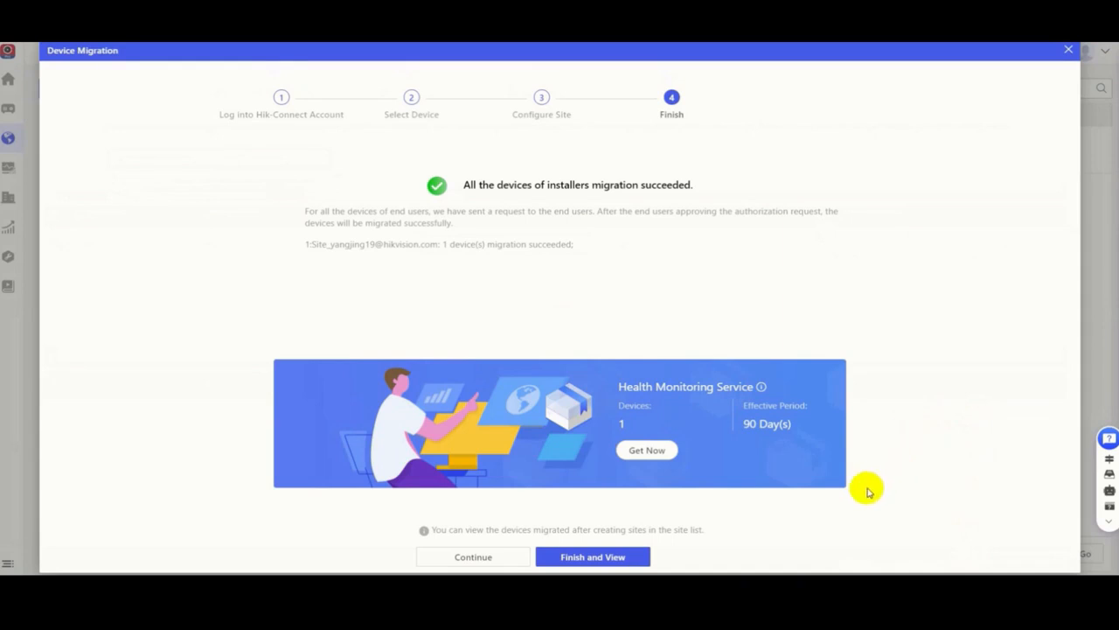
pyautogui.click(581, 563)
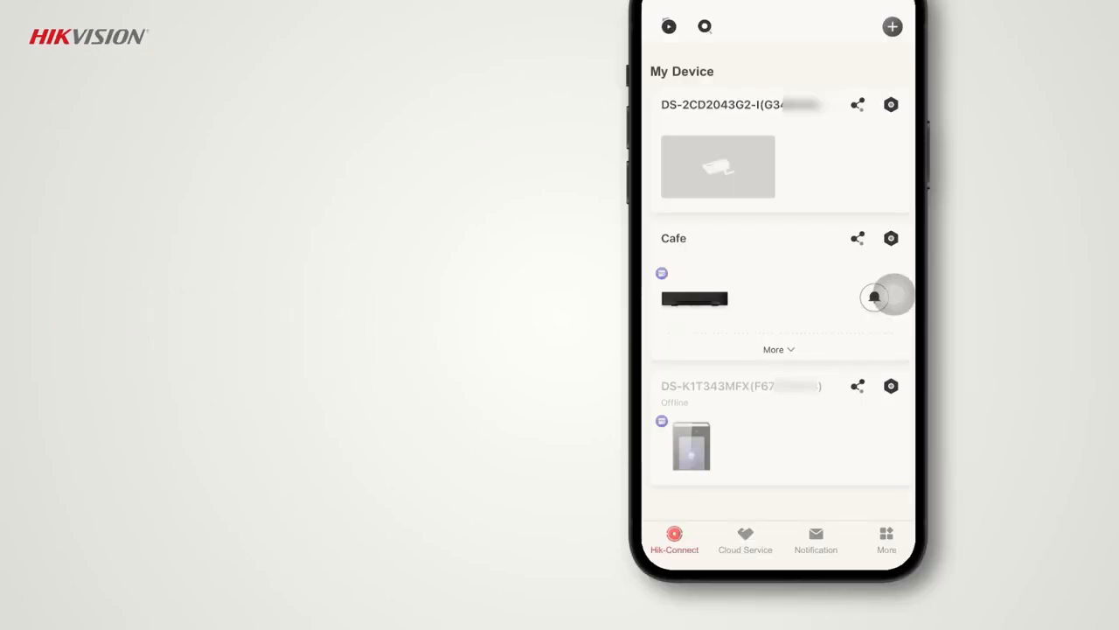
# Step: In the Hik-Connect mobile app, authorize the DS-2CD2043G2-I camera to the Hikvision installer with permanent Live View, Configuration and Playback permissions
pyautogui.click(858, 104)
pyautogui.click(781, 541)
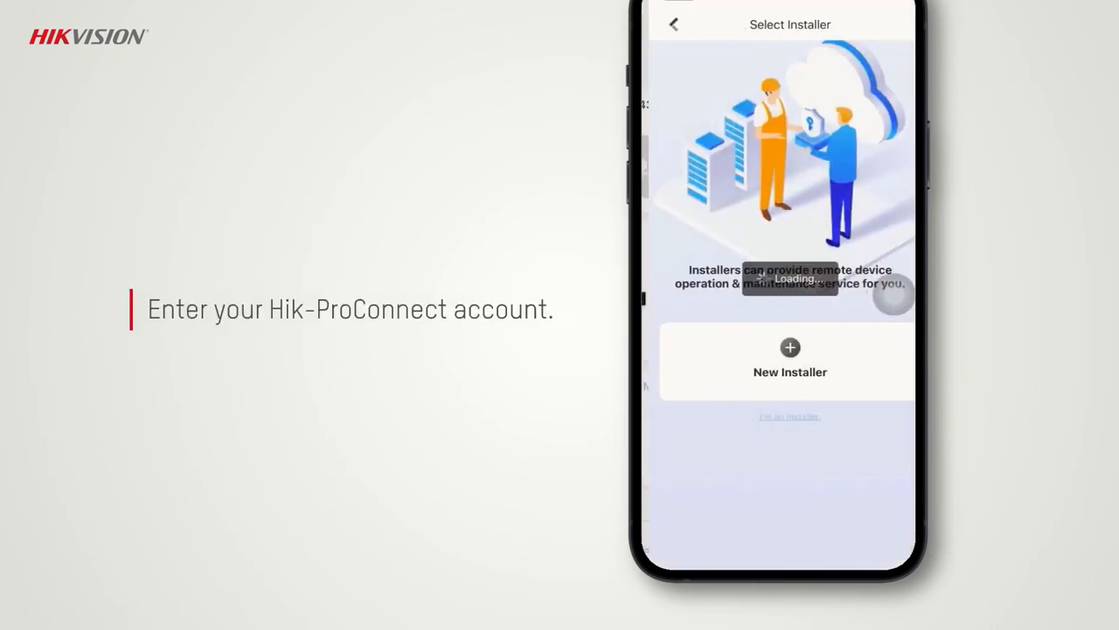
pyautogui.scroll(-4, 893, 296)
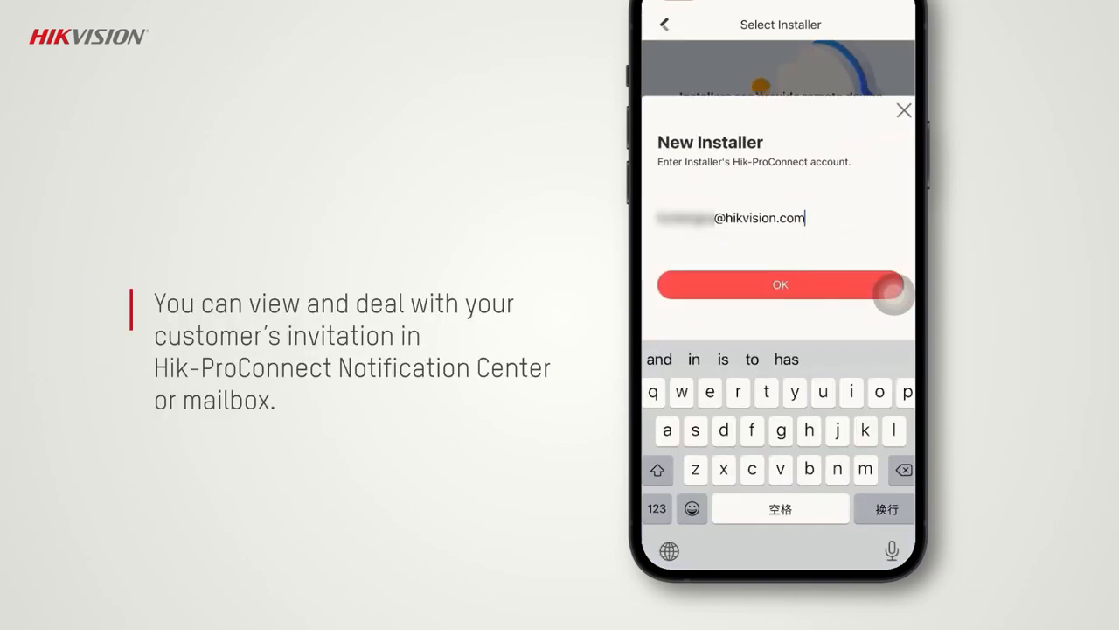
pyautogui.click(893, 288)
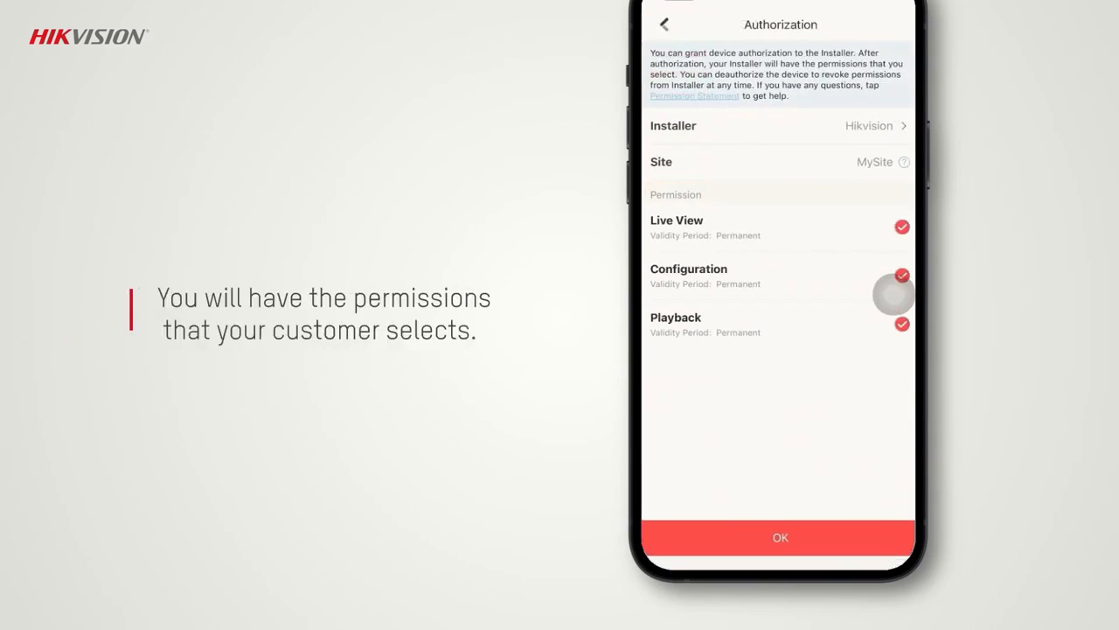
pyautogui.click(781, 537)
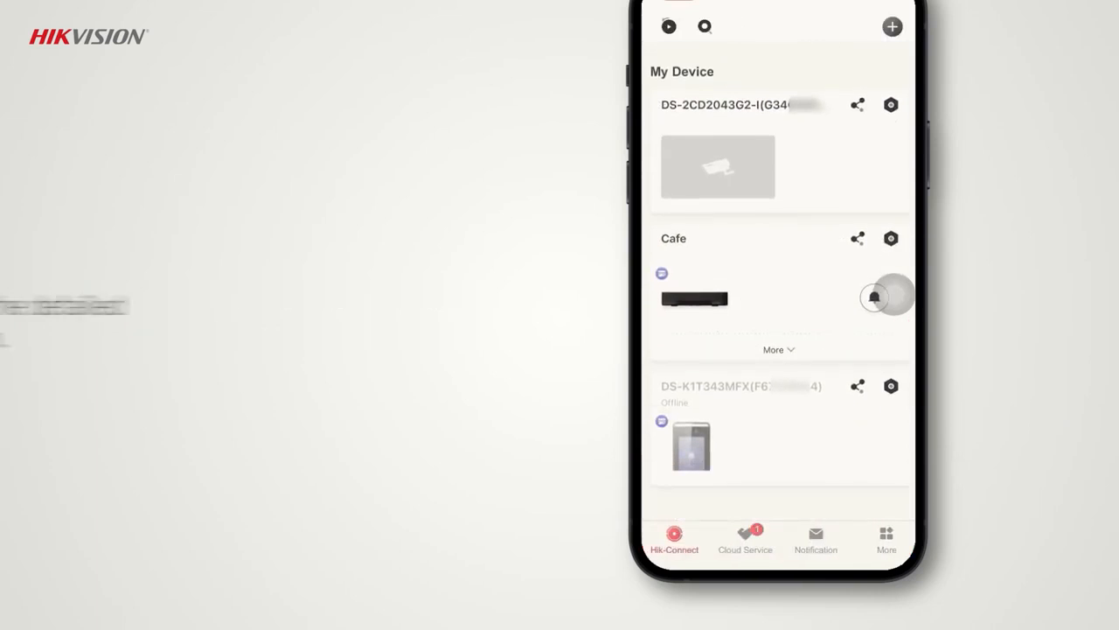
# Step: Review the installer invitation details under the mobile app's cloud service notifications
pyautogui.click(745, 540)
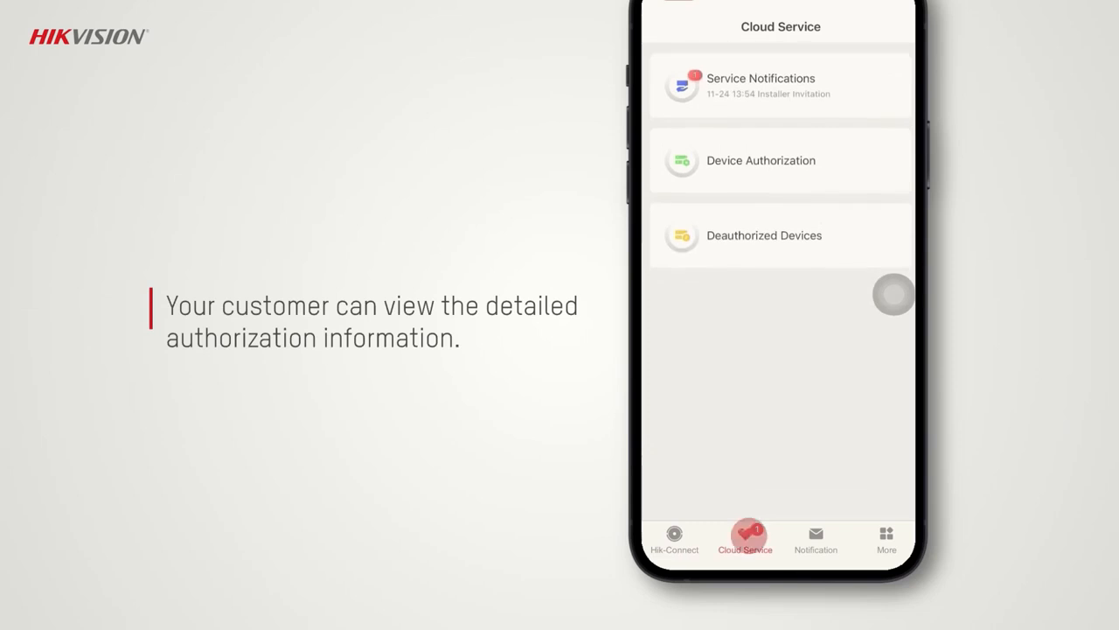
pyautogui.click(781, 85)
pyautogui.click(867, 147)
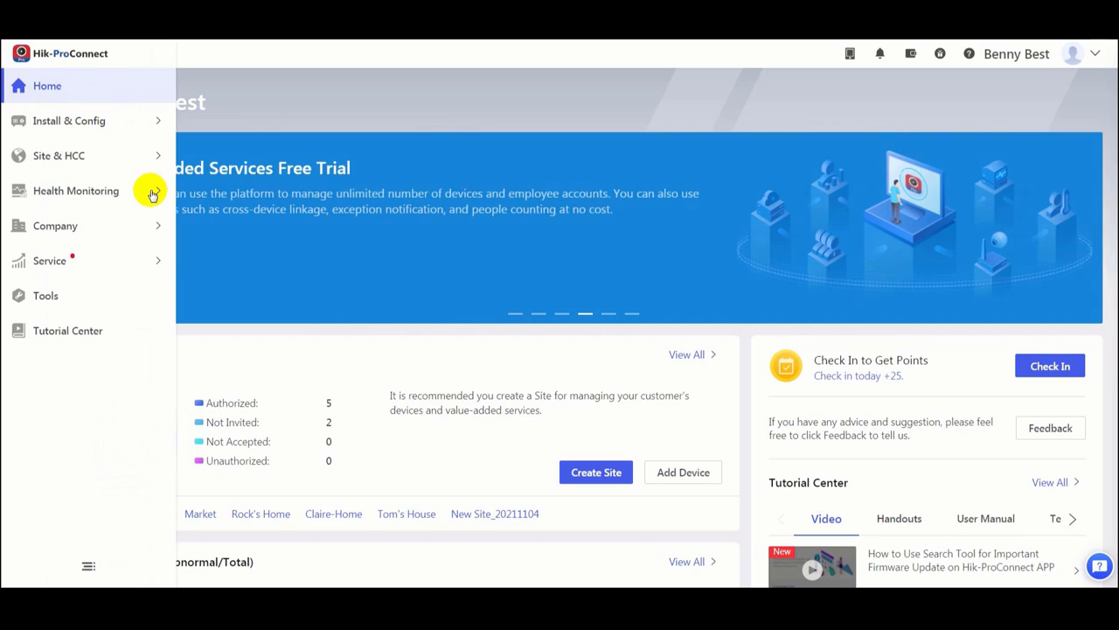
# Step: Back on the Hik-ProConnect portal, open Health Status and look through the device categories for all sites
pyautogui.click(152, 194)
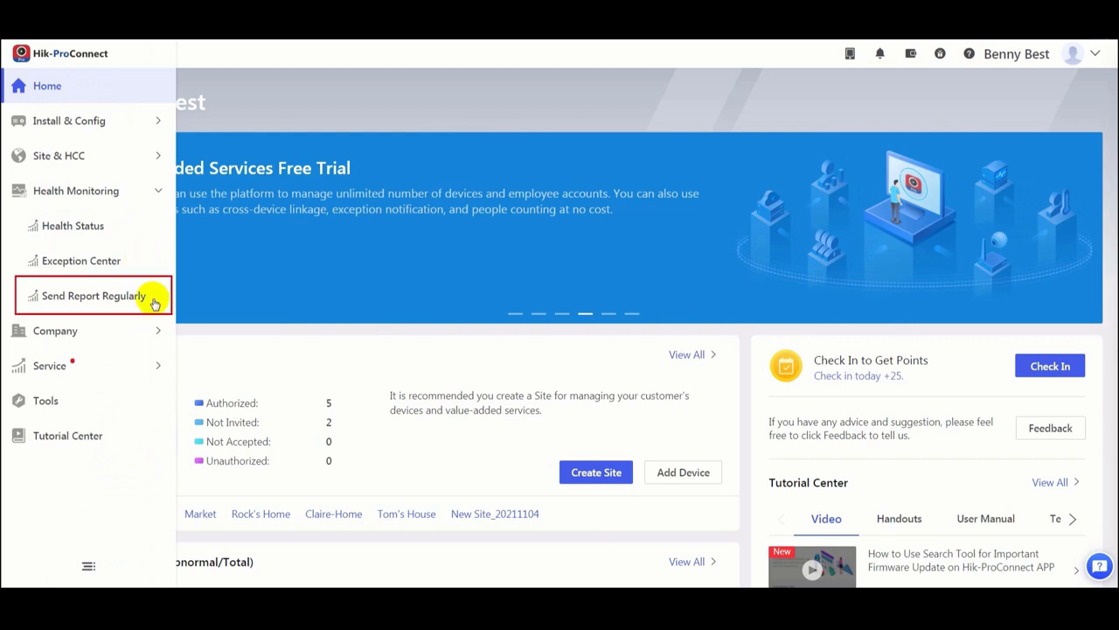
pyautogui.click(134, 228)
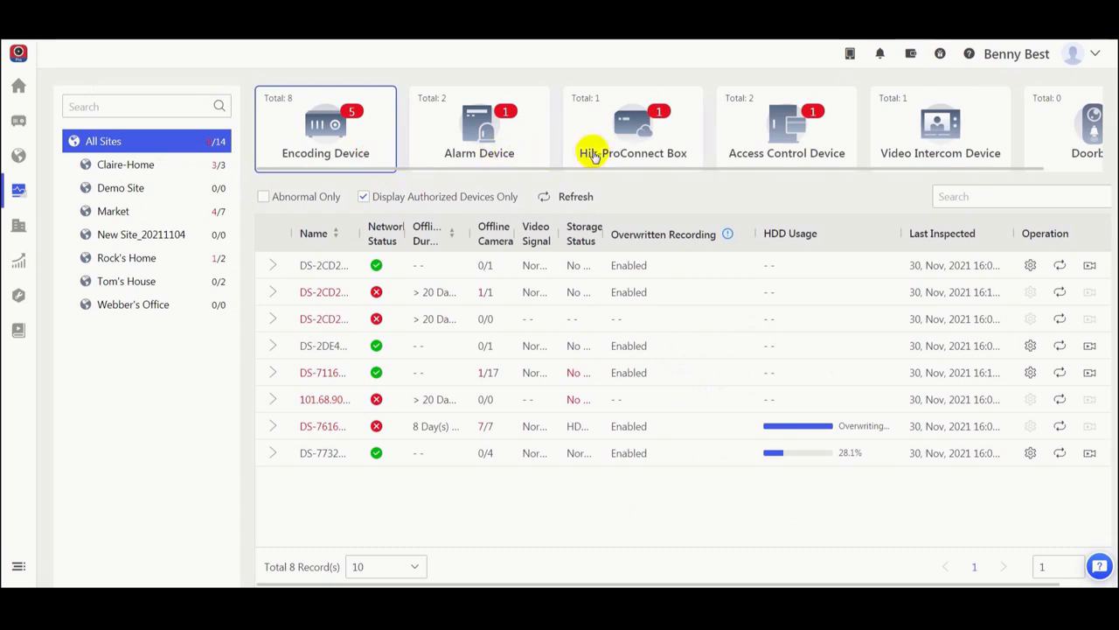
pyautogui.click(1061, 170)
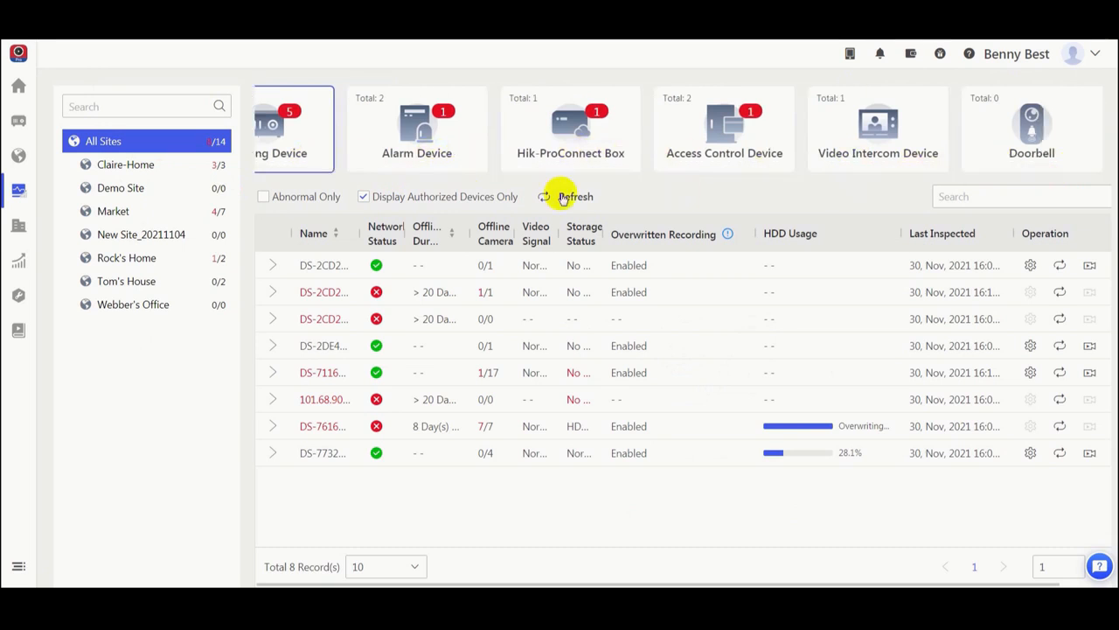
pyautogui.click(293, 175)
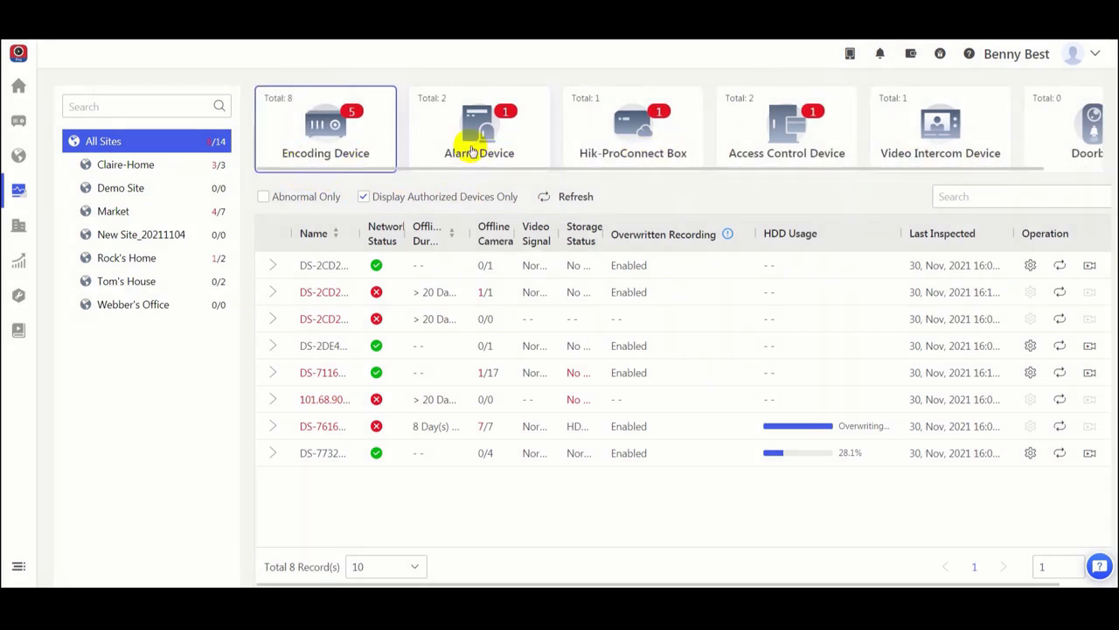
# Step: Among the alarm devices, start the firmware upgrade of the second AX PRO, authenticating with the device PIN
pyautogui.click(469, 143)
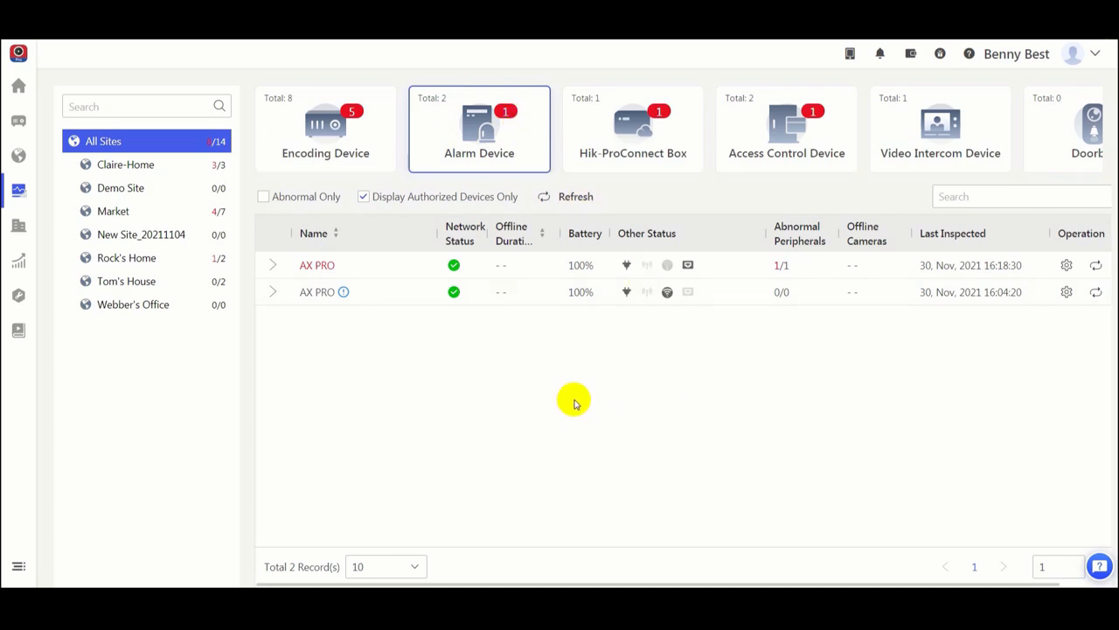
pyautogui.moveTo(344, 298)
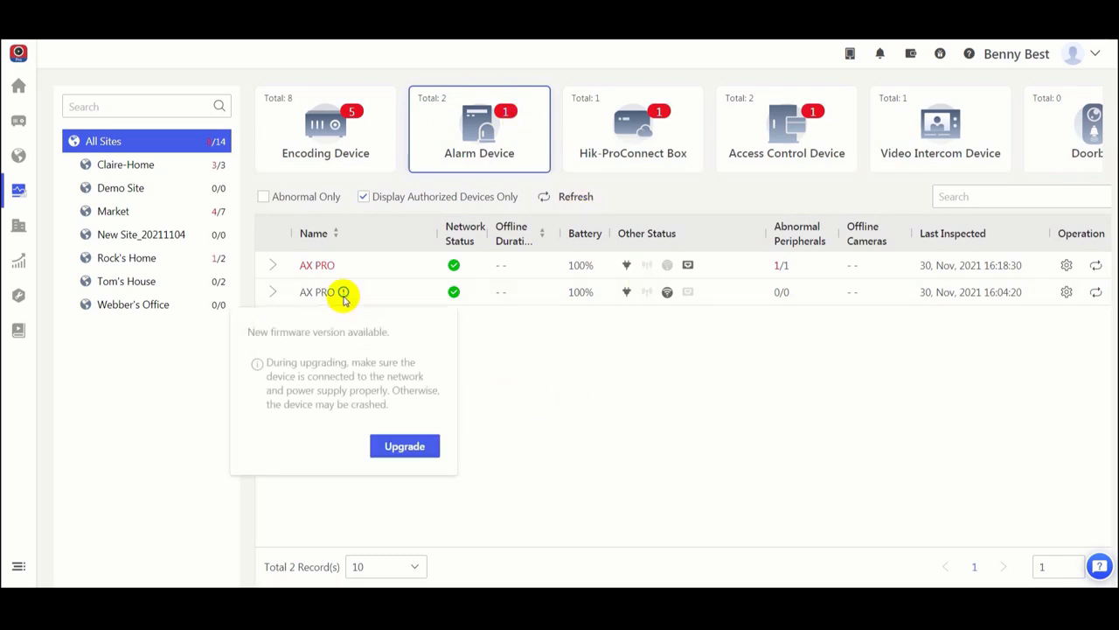
pyautogui.click(407, 454)
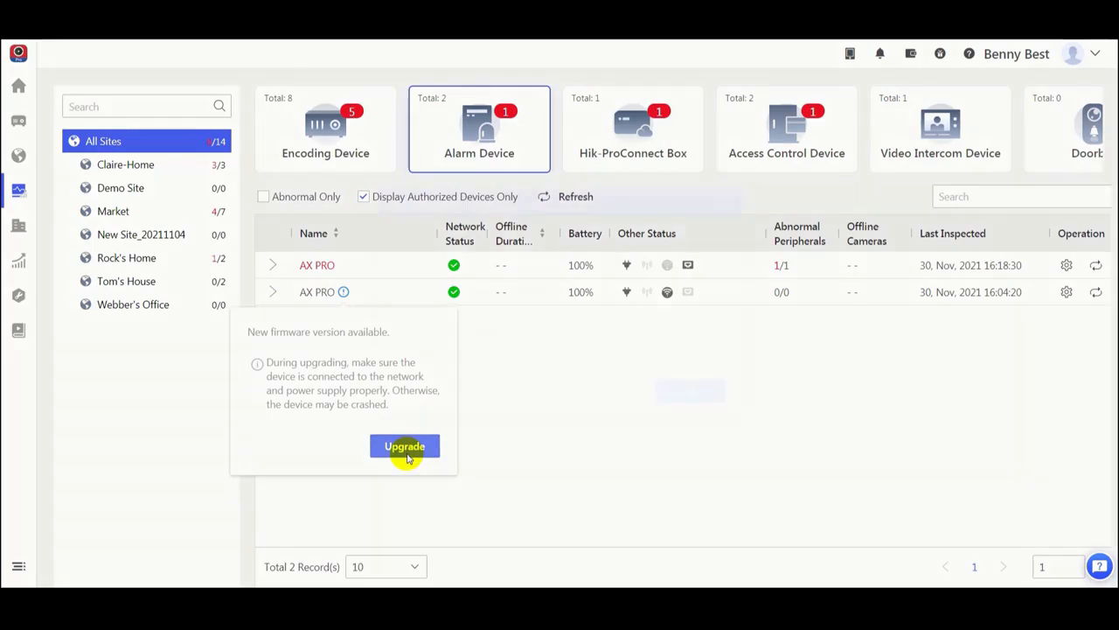
pyautogui.click(542, 348)
pyautogui.write('1111')
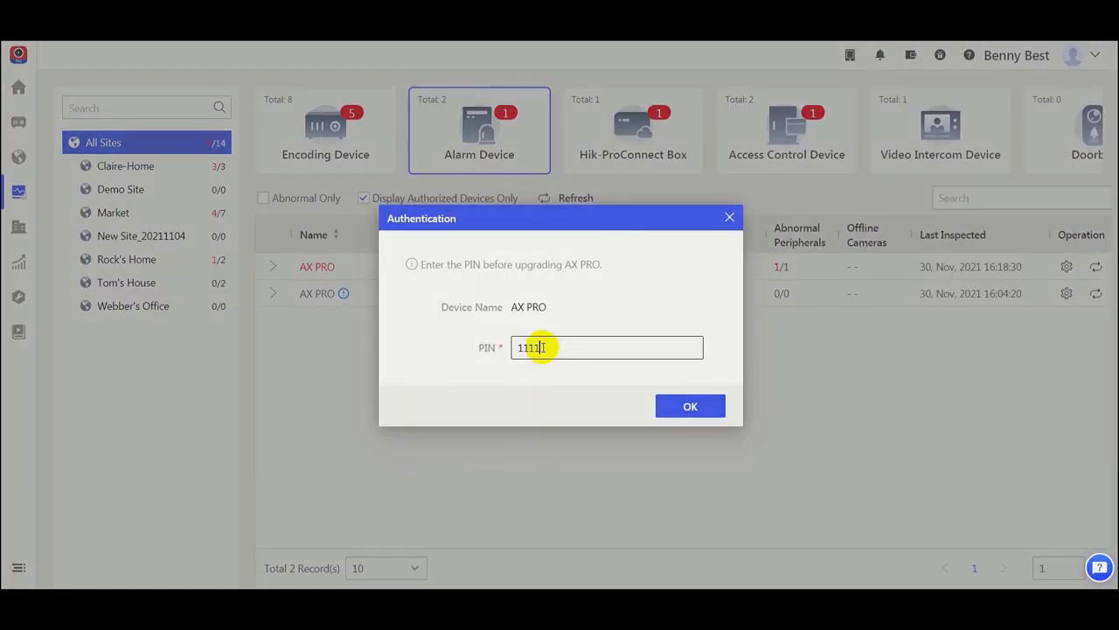
pyautogui.click(669, 406)
pyautogui.click(568, 373)
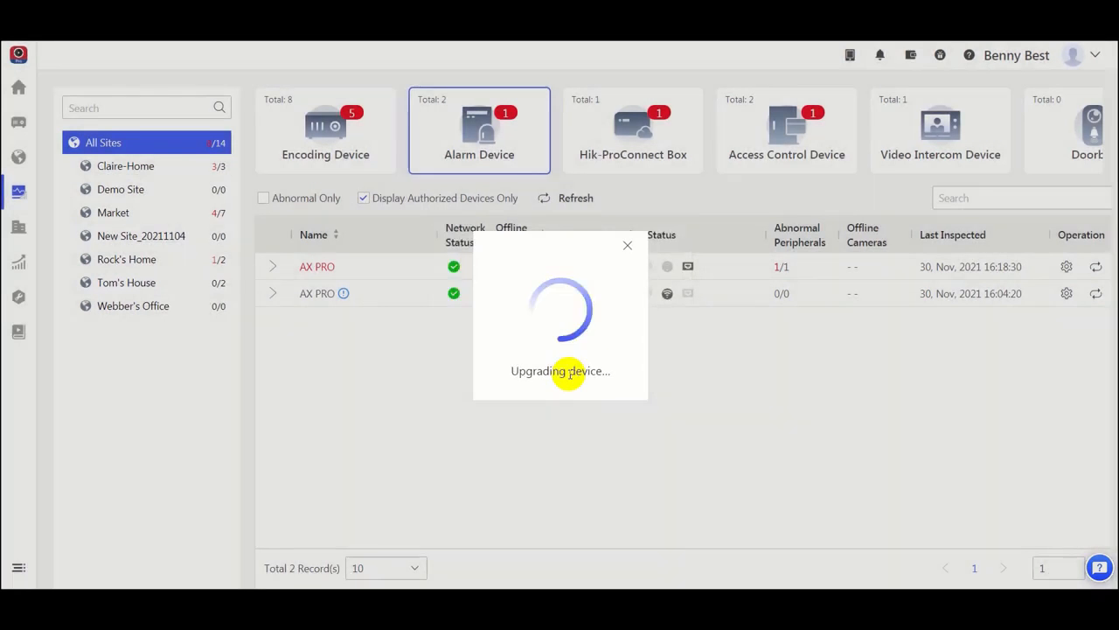
# Step: Review the health status of the Market site's devices and limit the list to abnormal devices only
pyautogui.click(138, 222)
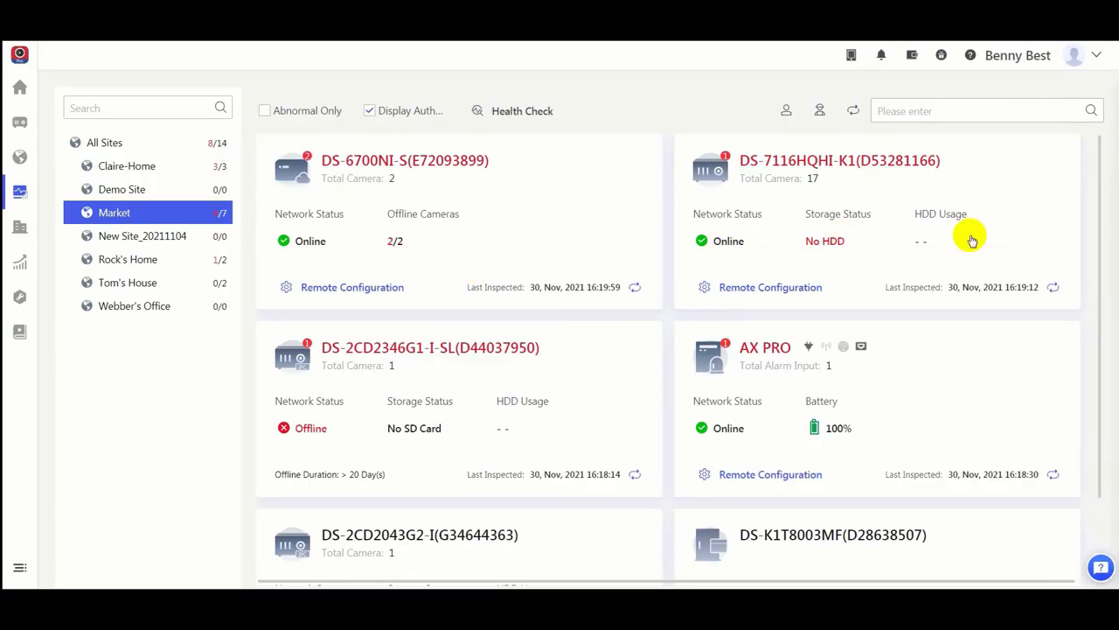
pyautogui.moveTo(1094, 195); pyautogui.dragTo(1093, 155)
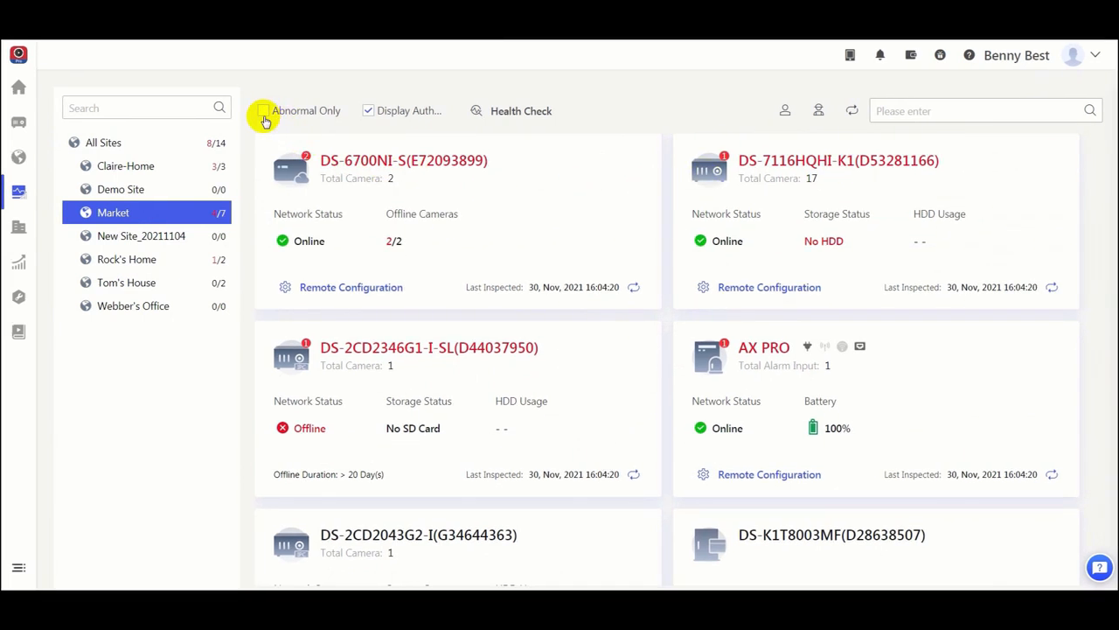
pyautogui.click(263, 111)
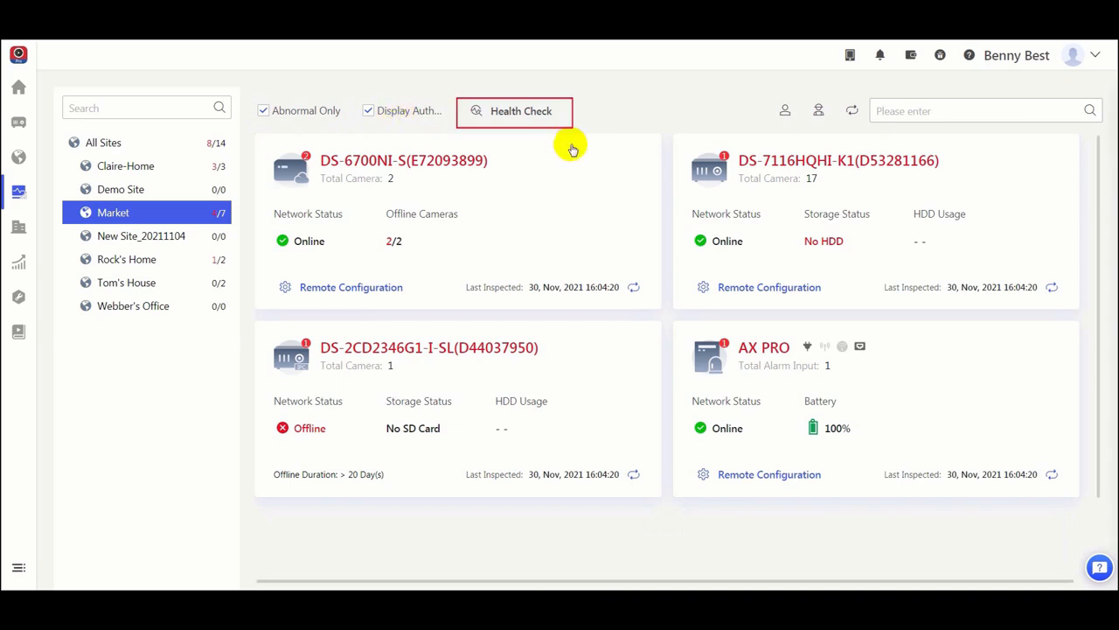
# Step: Run a health check on the Market site's devices and export the DS-7116HQHI-K1 report and the whole site's report as PDFs
pyautogui.click(546, 117)
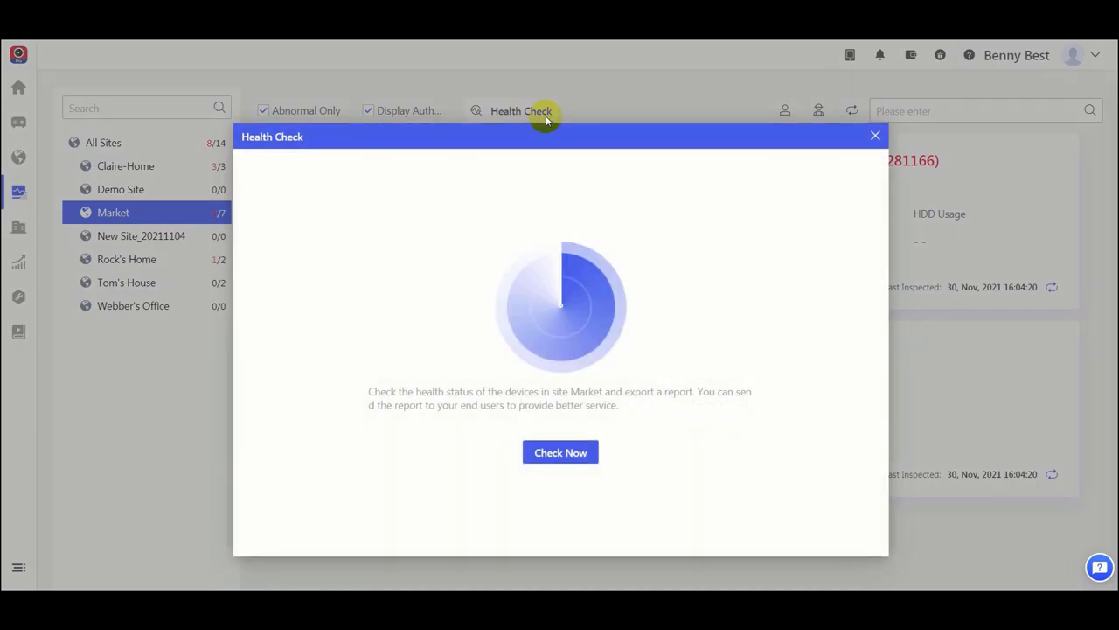
pyautogui.click(589, 456)
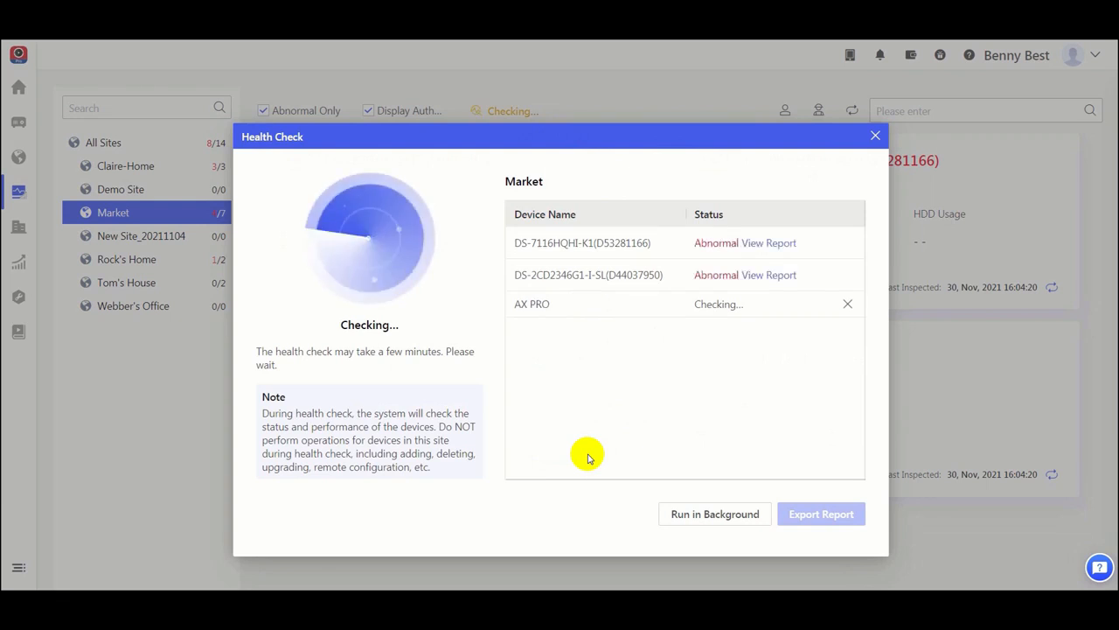
pyautogui.click(792, 245)
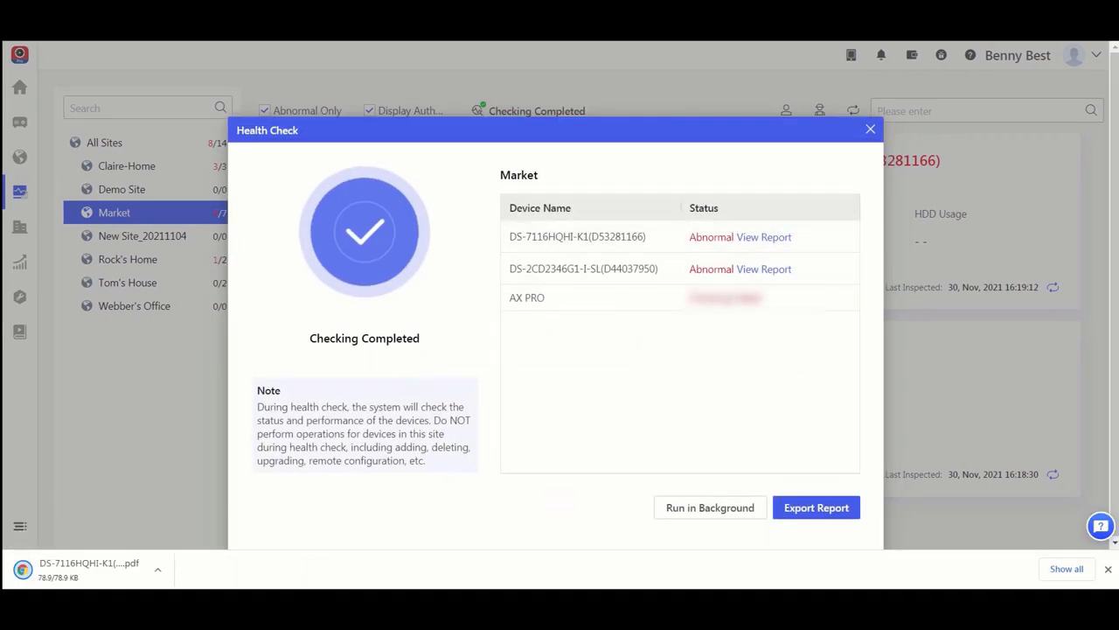
pyautogui.click(823, 517)
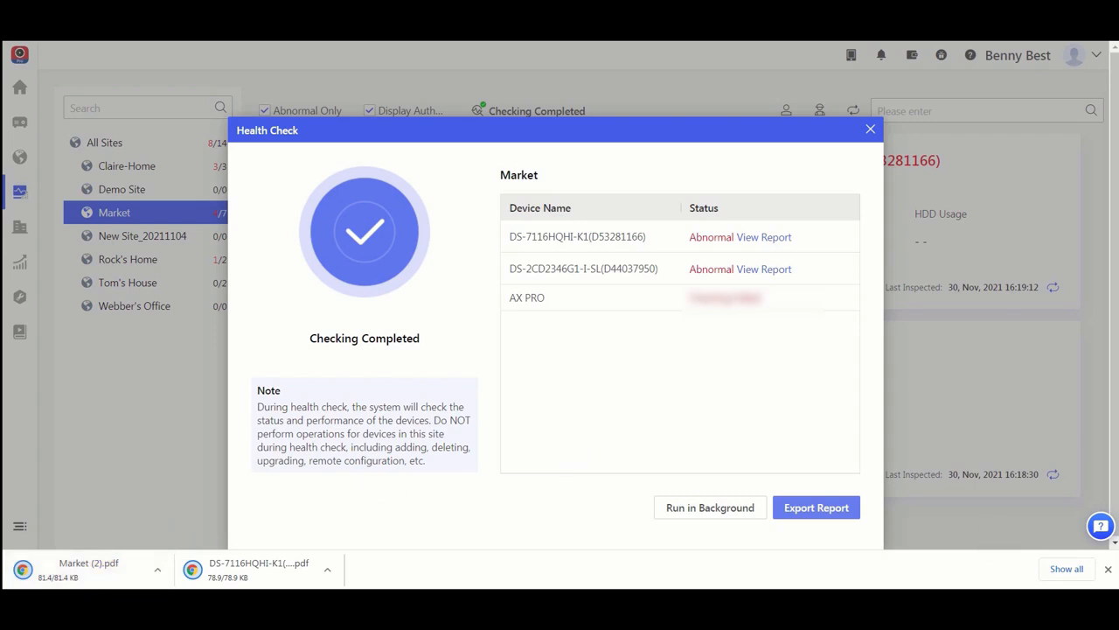
pyautogui.click(1108, 568)
pyautogui.click(876, 135)
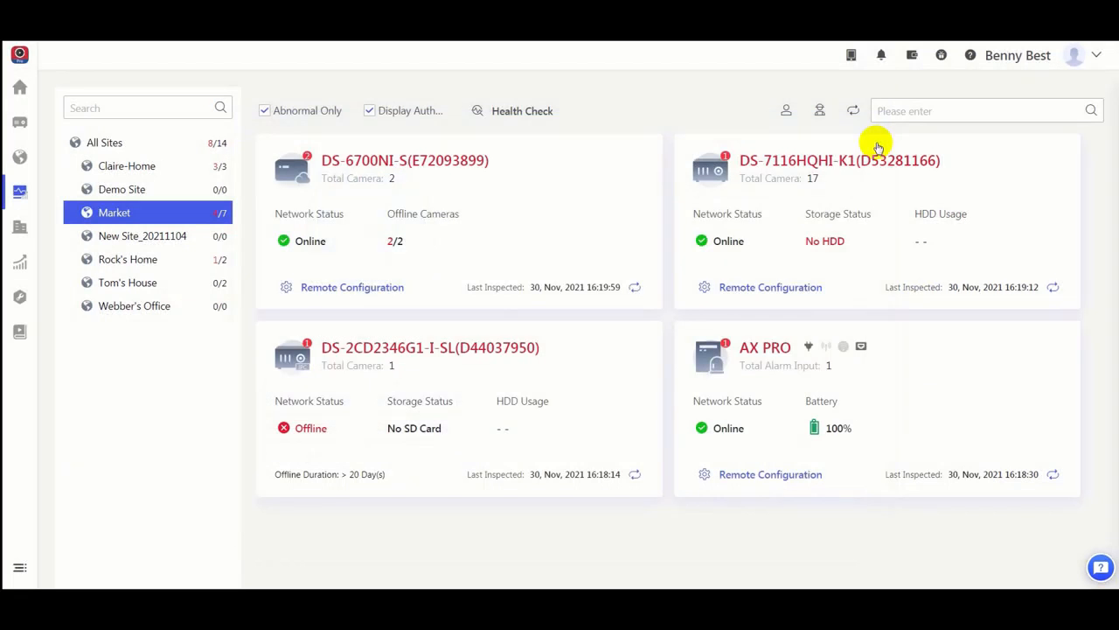
# Step: Refresh the health status of all Market site devices, and refresh the DS-6700NI-S individually from its device details
pyautogui.click(787, 116)
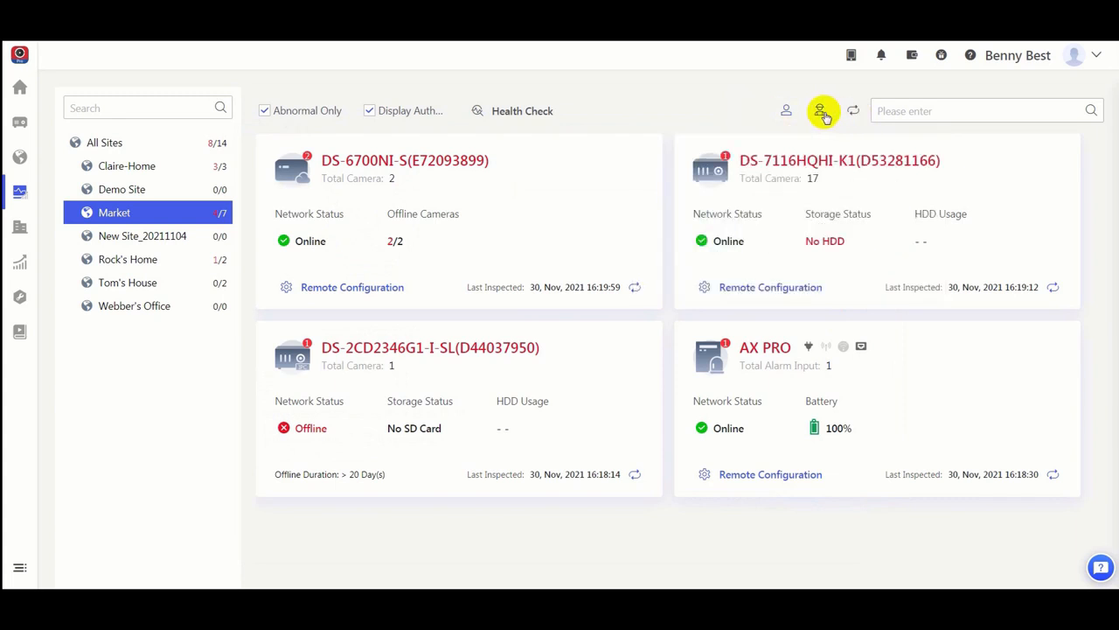
pyautogui.moveTo(820, 111)
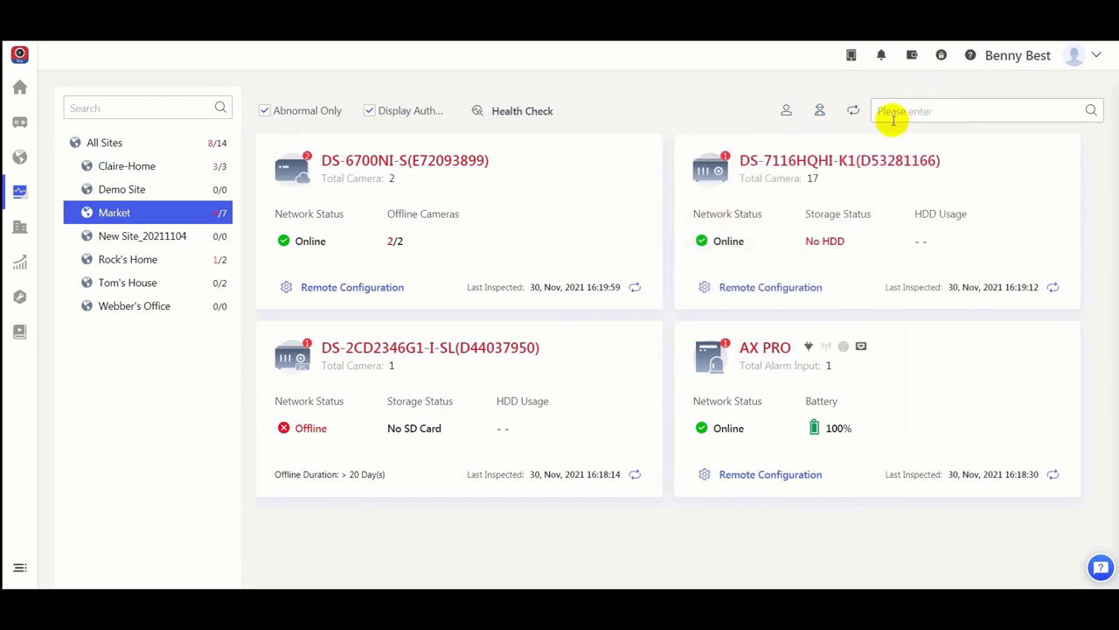
pyautogui.click(854, 113)
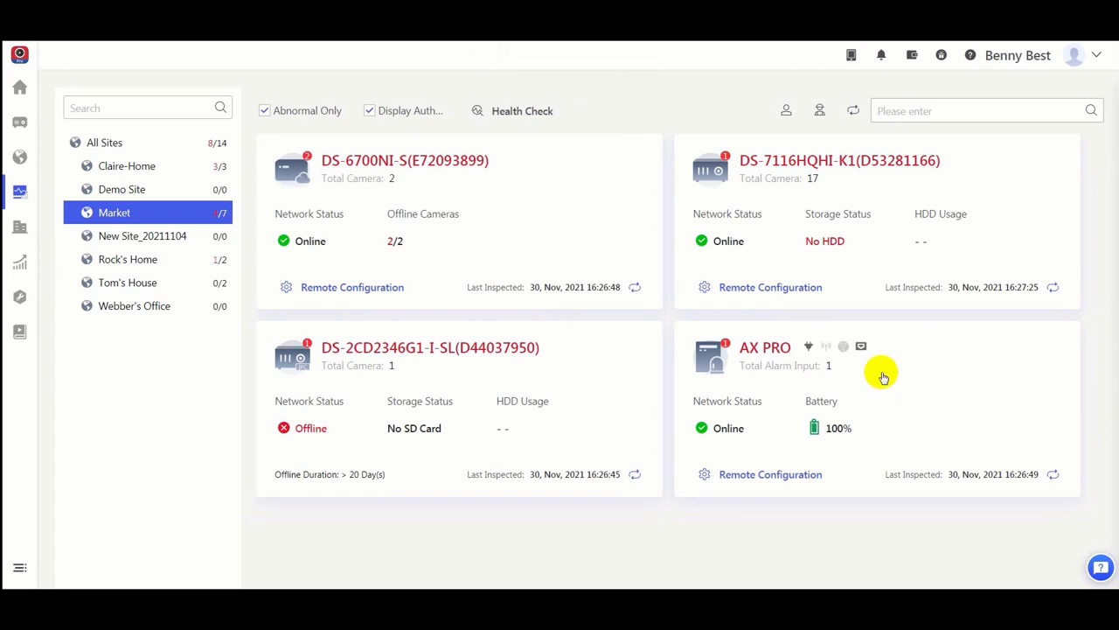
pyautogui.click(532, 193)
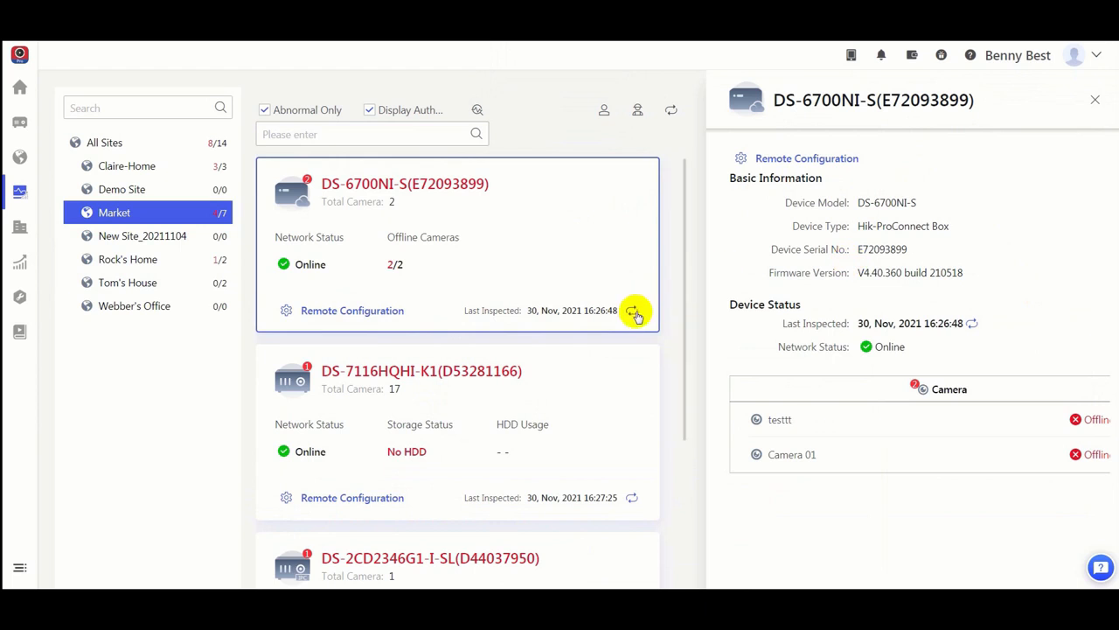
pyautogui.click(974, 325)
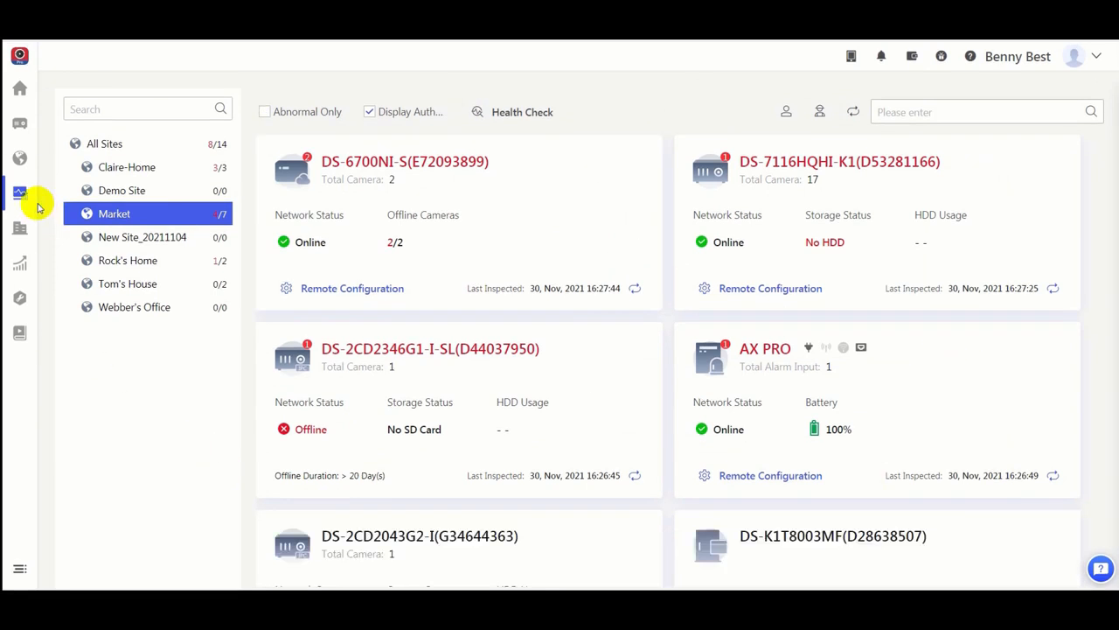
# Step: View the Exception Center records for all sites, and open the exception notification settings of the Market customer site
pyautogui.moveTo(32, 200)
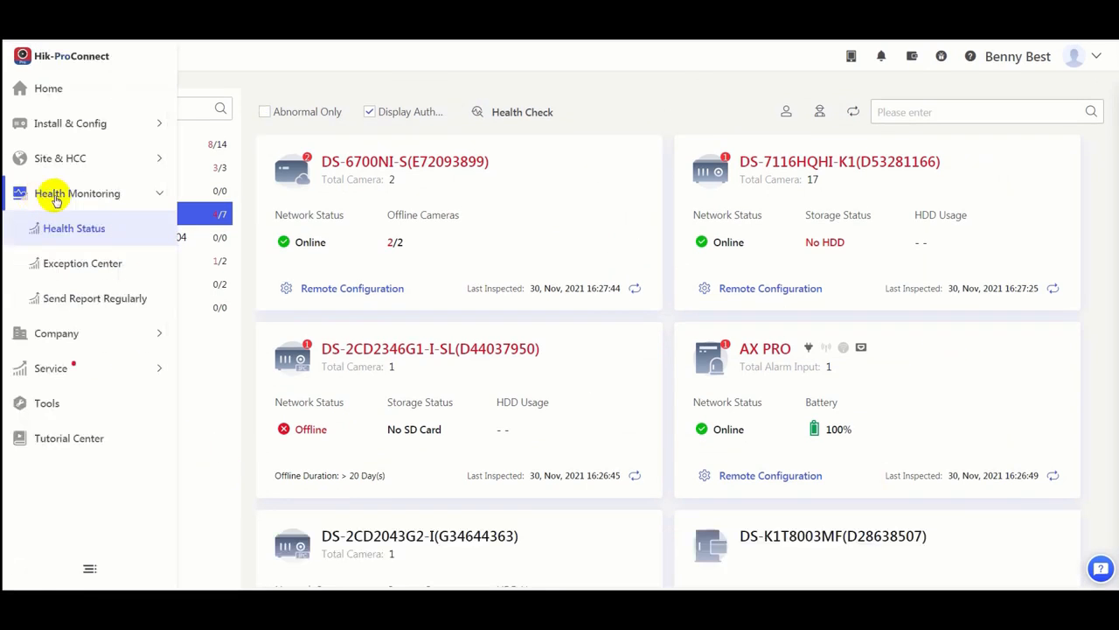
pyautogui.click(129, 265)
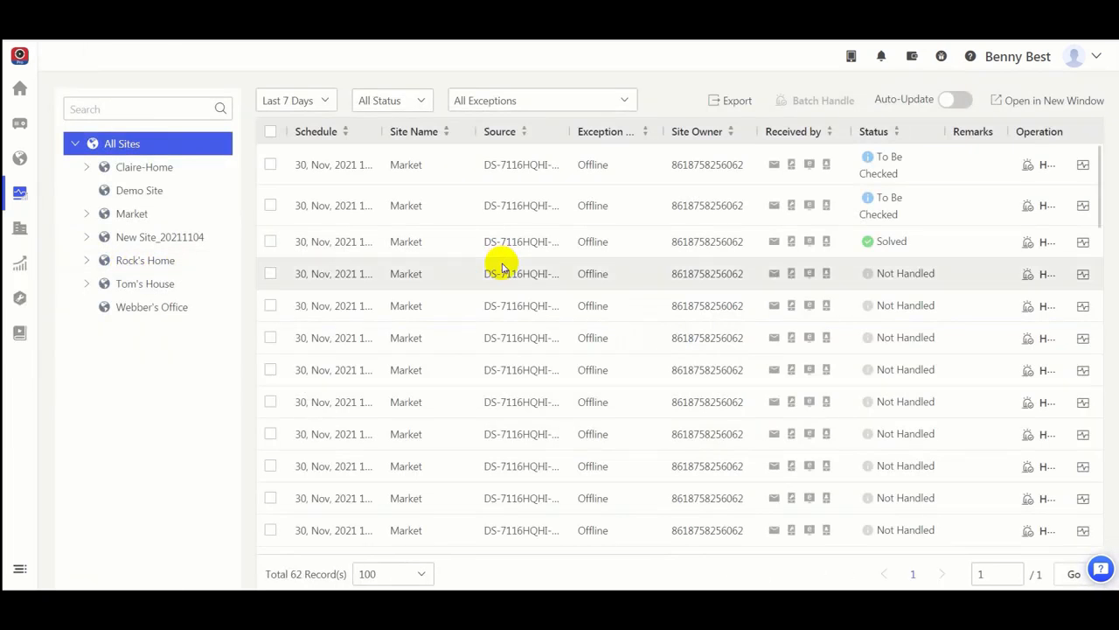
pyautogui.moveTo(29, 128)
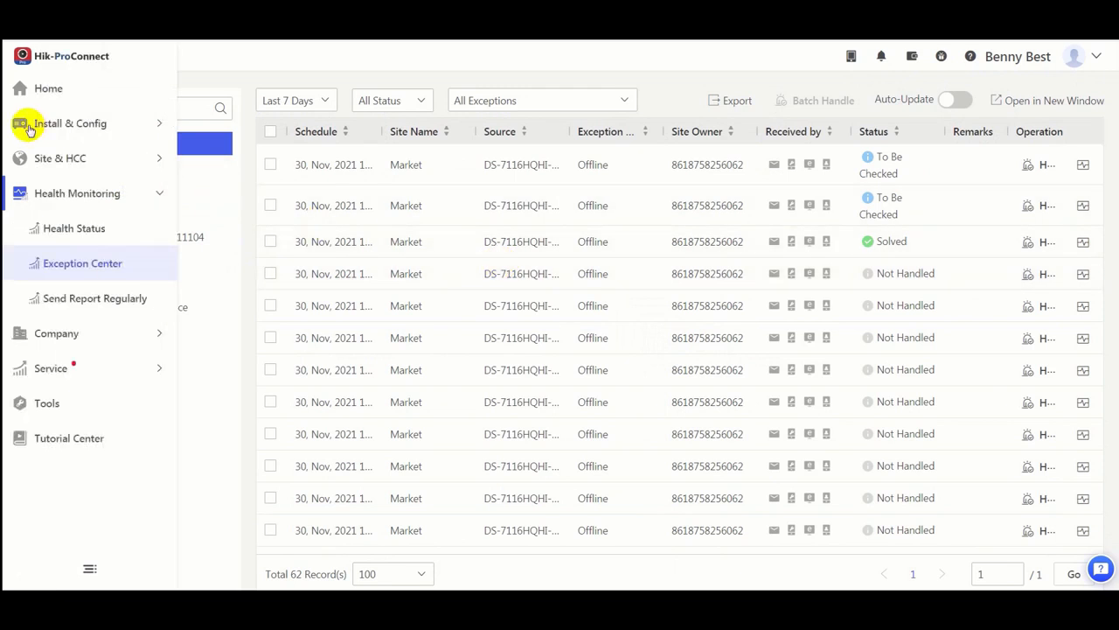
pyautogui.click(139, 165)
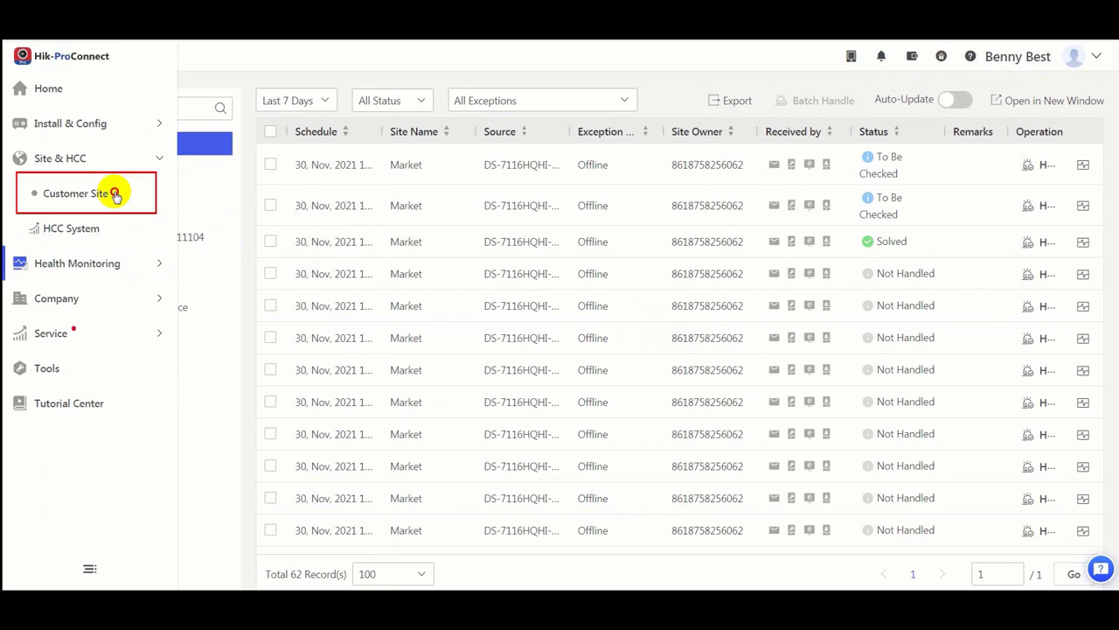
pyautogui.click(116, 196)
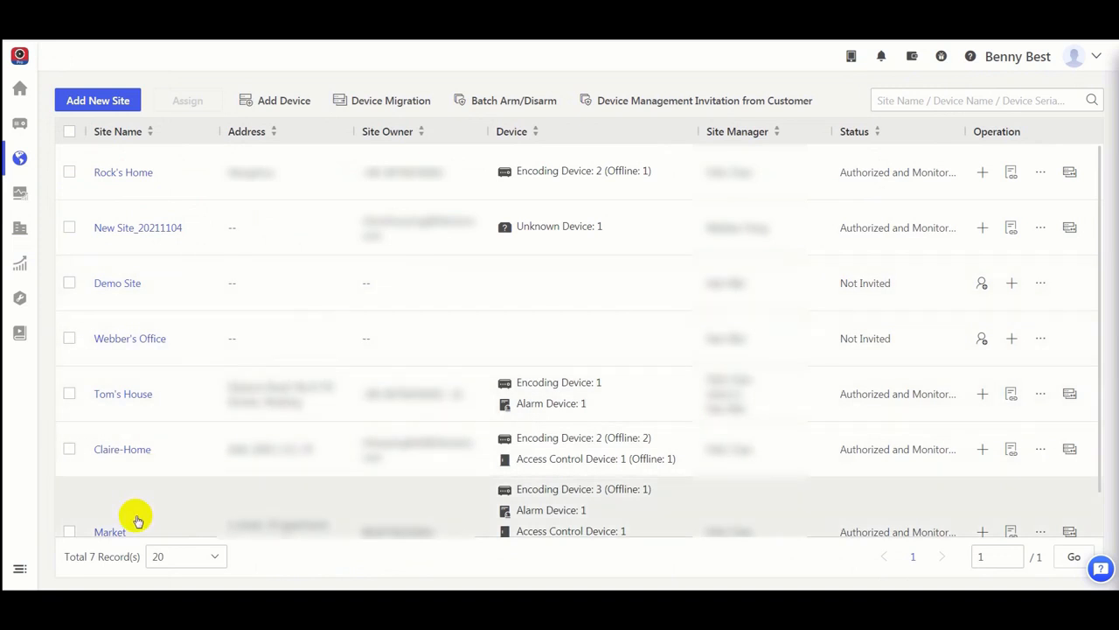
pyautogui.click(111, 532)
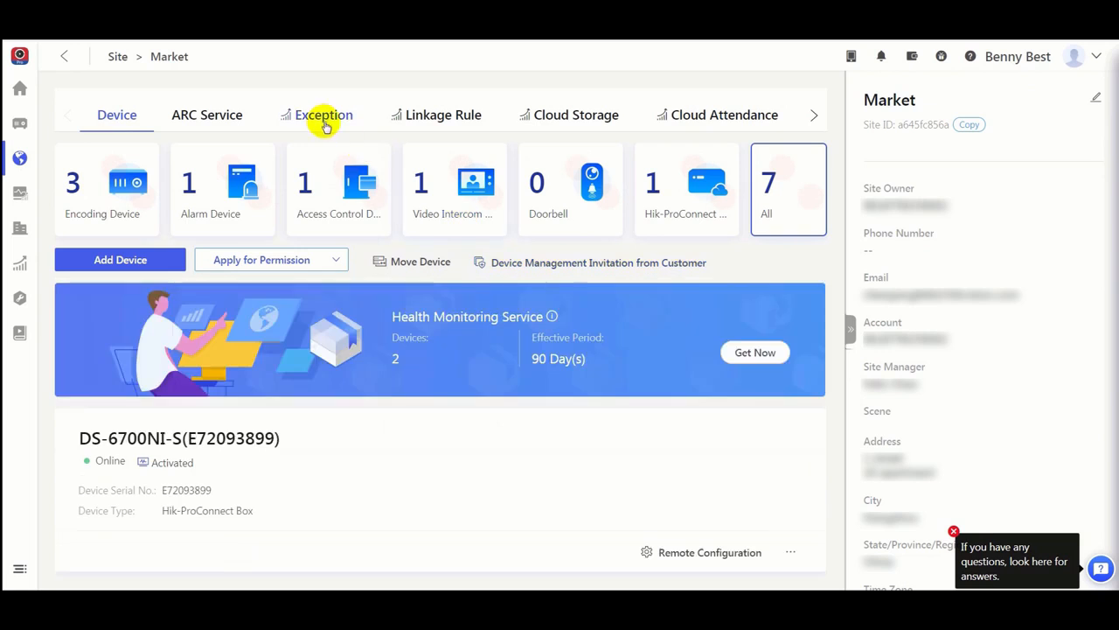
pyautogui.click(320, 120)
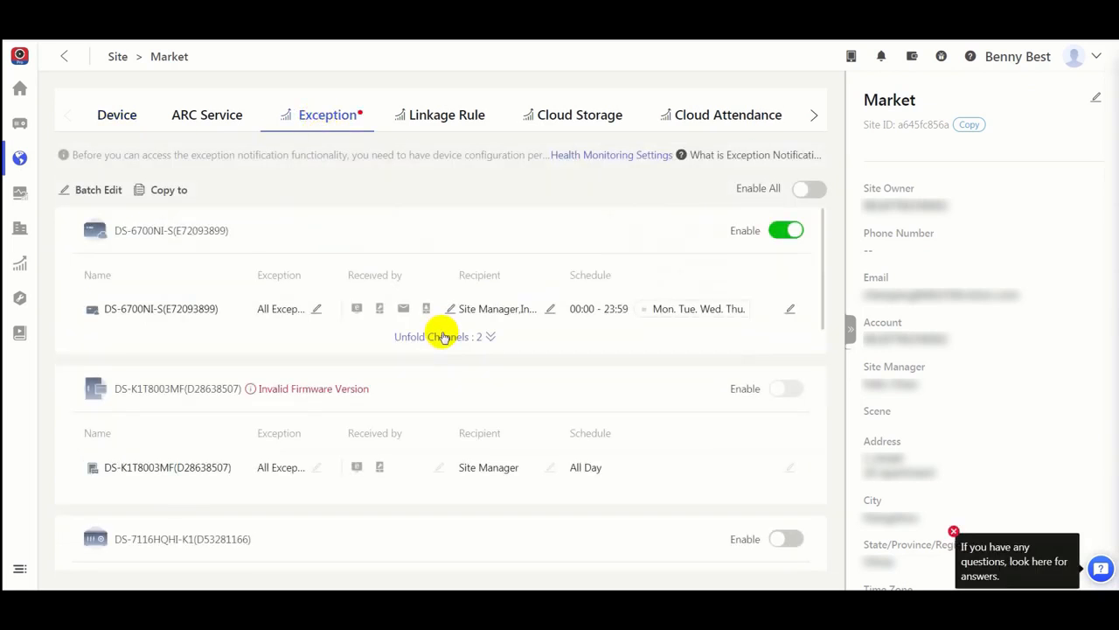
# Step: Unfold the DS-6700NI-S channels and set the device's offline exception threshold to 10 min
pyautogui.click(489, 338)
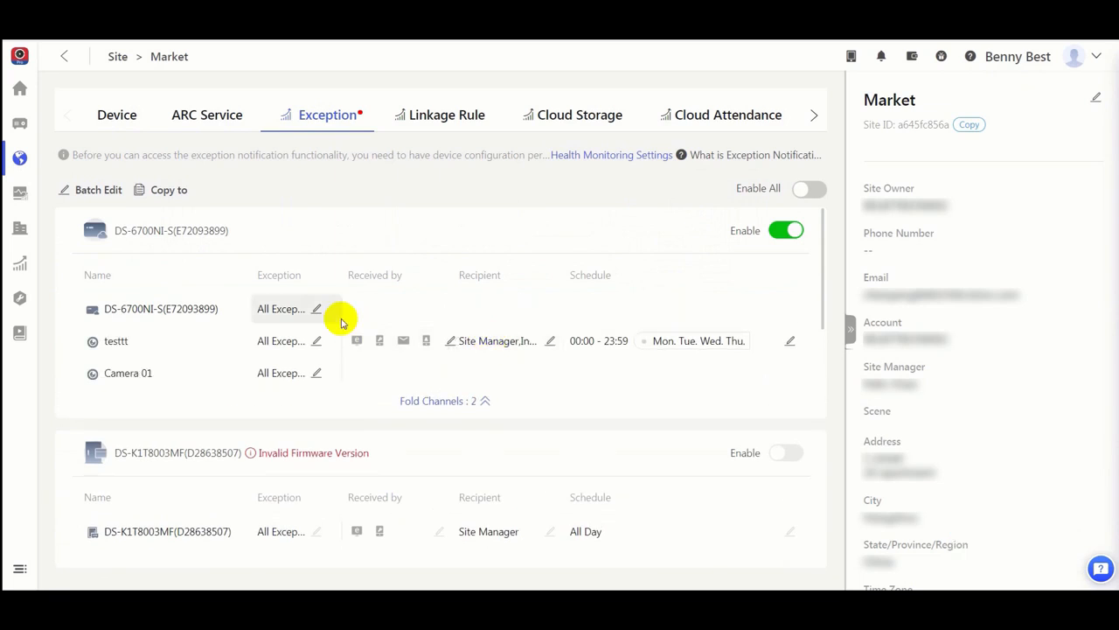
pyautogui.click(319, 310)
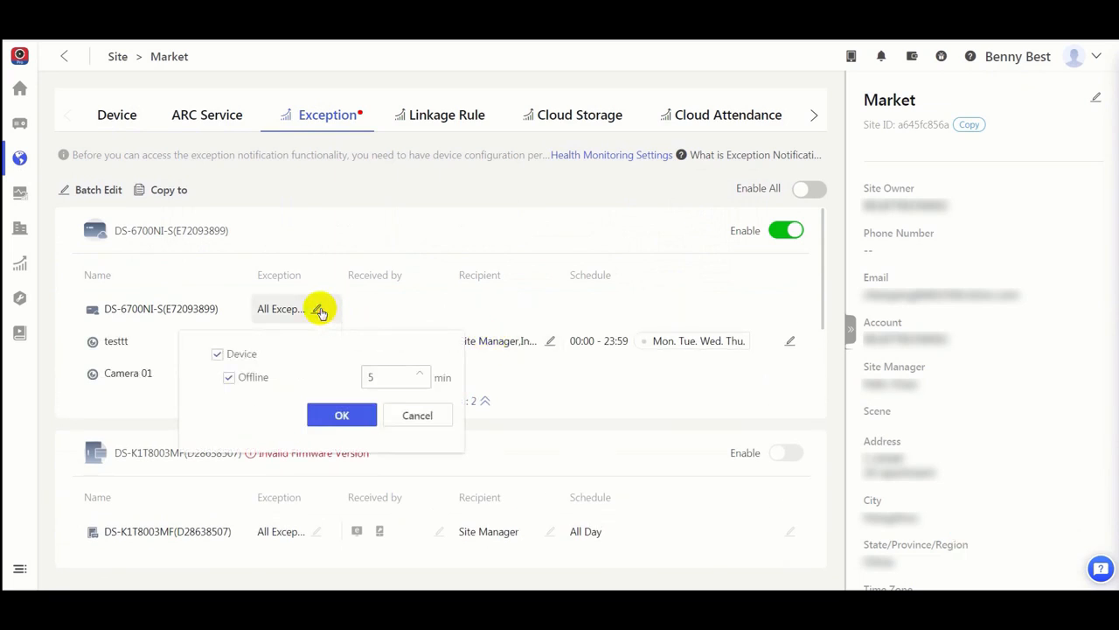
pyautogui.click(420, 372)
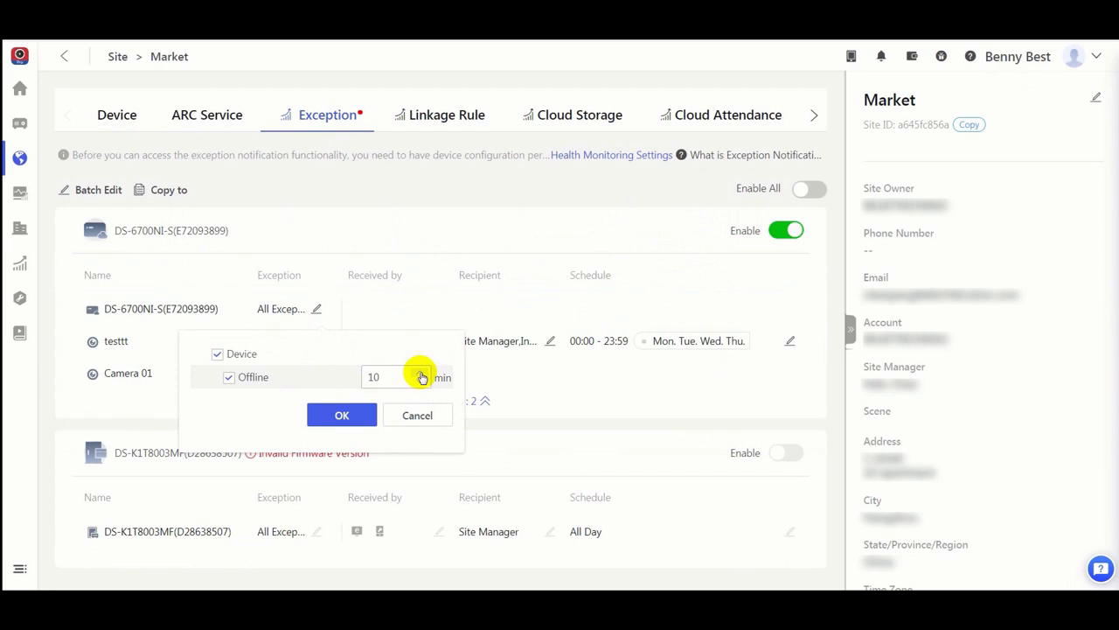
pyautogui.click(353, 417)
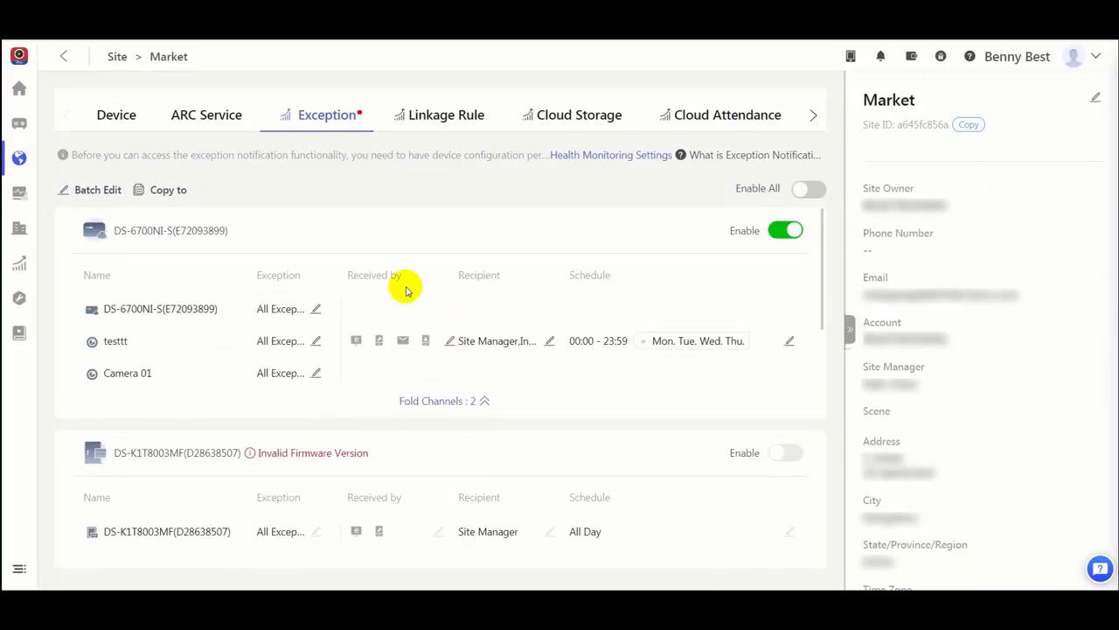
# Step: Check the receiving methods and recipient options for the DS-6700NI-S exception notifications without changing them
pyautogui.click(452, 343)
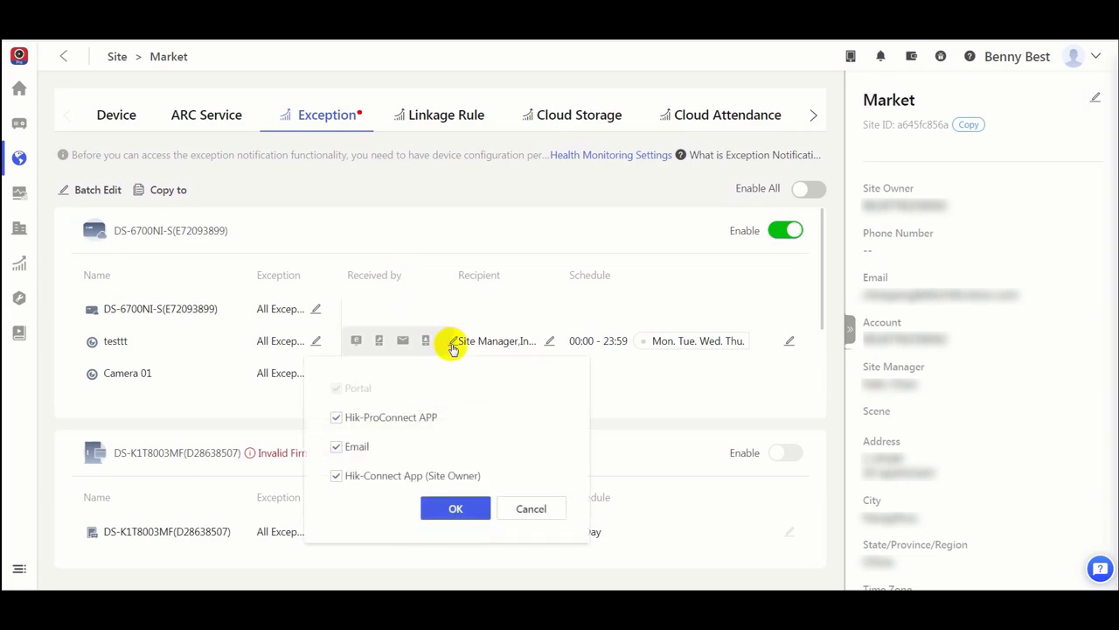
pyautogui.click(549, 511)
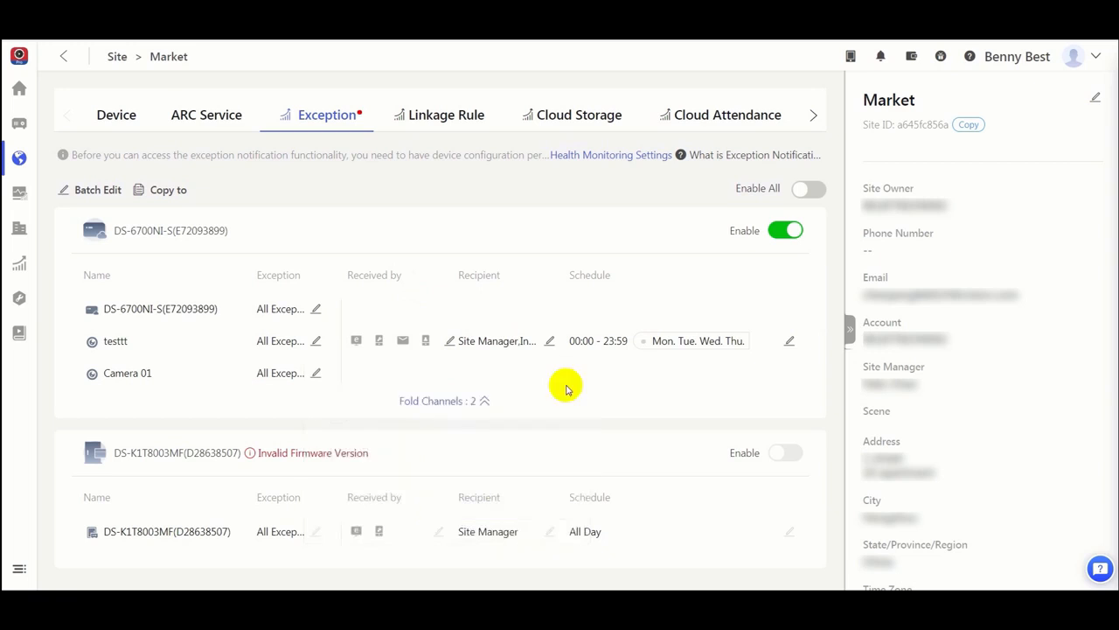
pyautogui.click(552, 343)
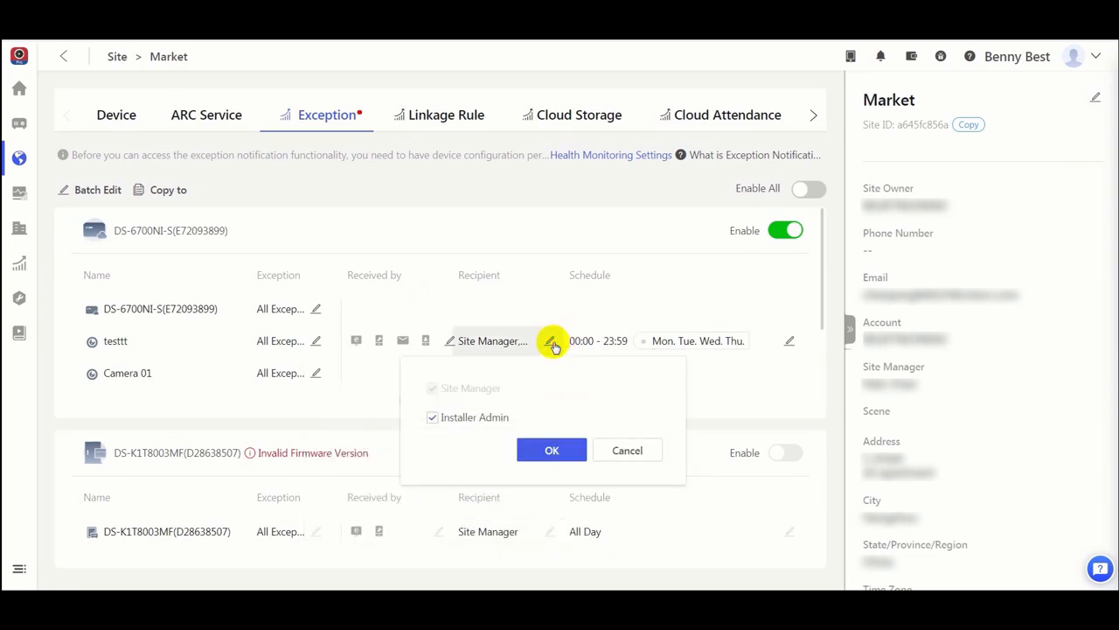
pyautogui.click(637, 456)
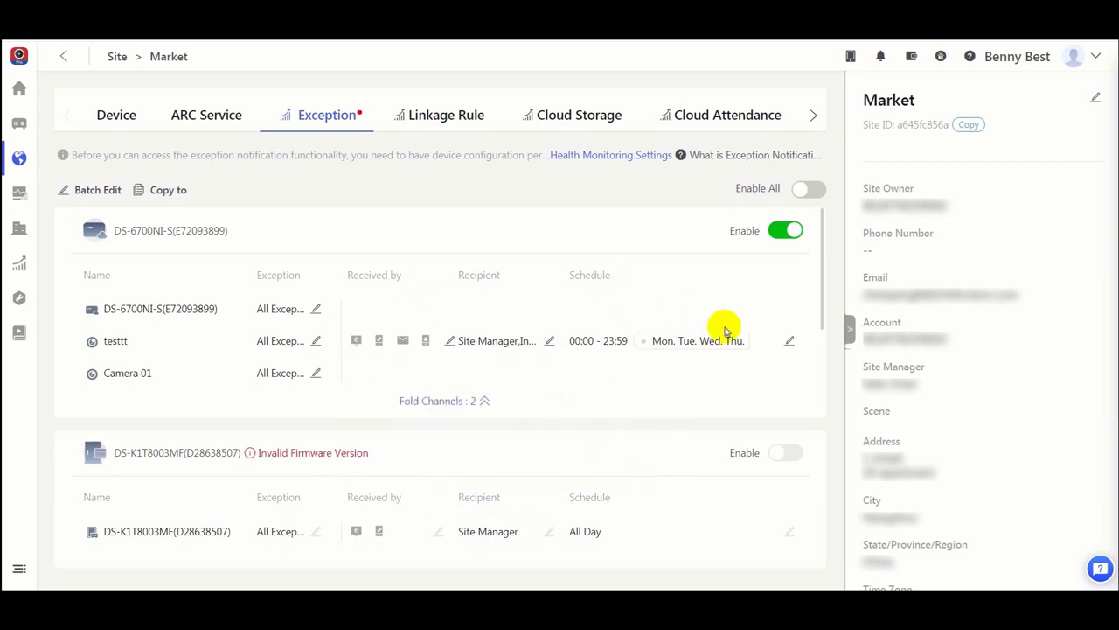
# Step: Extend the DS-6700NI-S custom notification schedule to Friday, Saturday and Sunday, keeping the time range 00:00:00 to 23:59:59
pyautogui.click(793, 343)
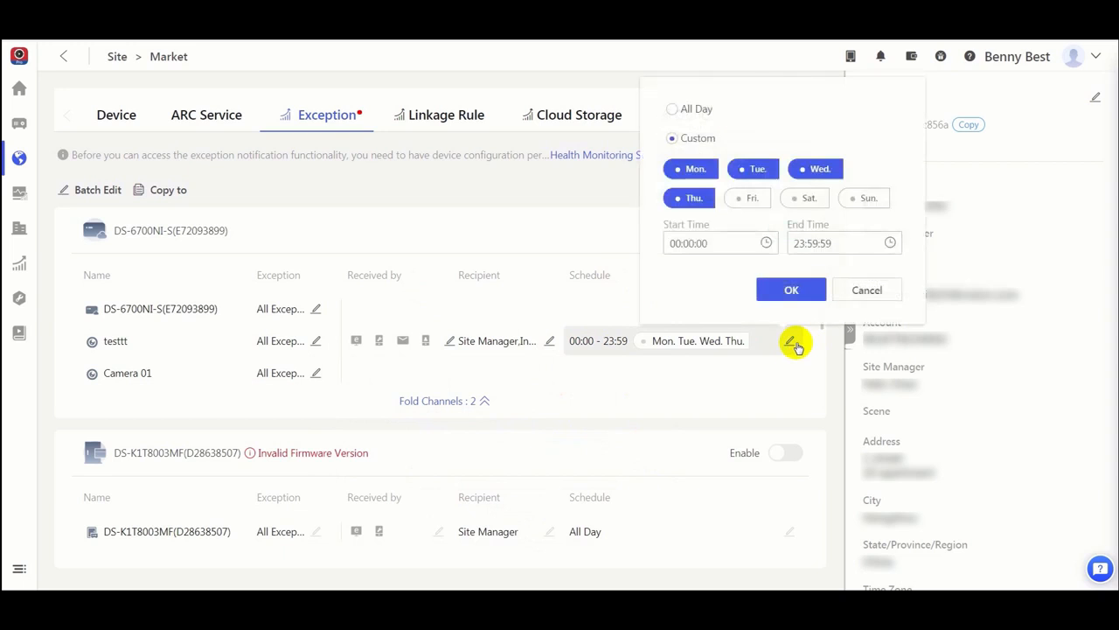
pyautogui.click(749, 199)
pyautogui.click(797, 199)
pyautogui.click(863, 198)
pyautogui.click(890, 243)
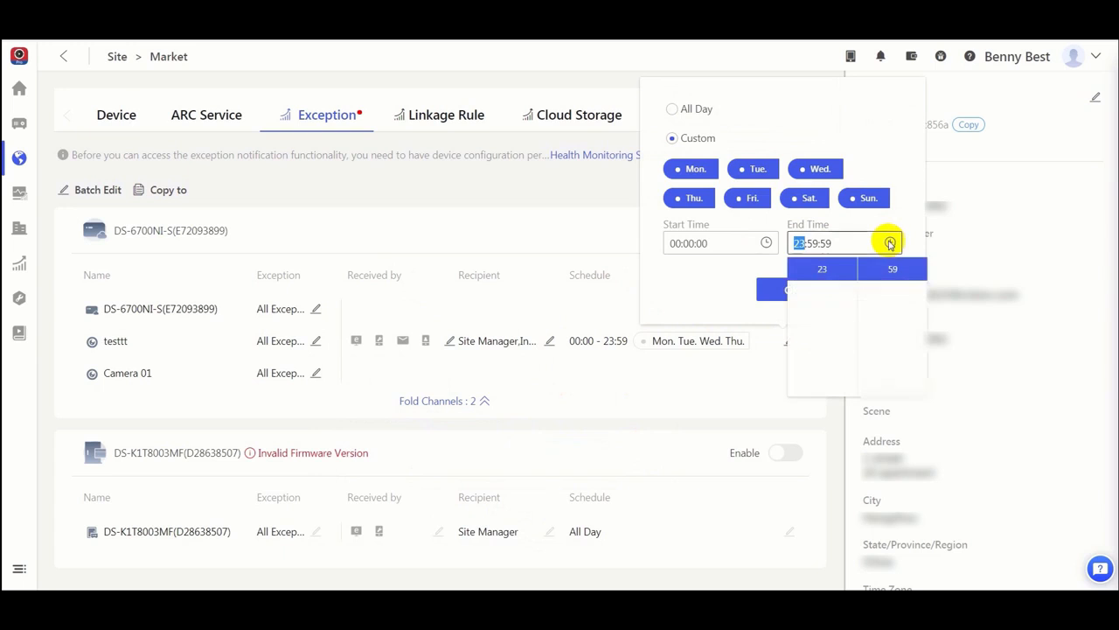
pyautogui.click(707, 295)
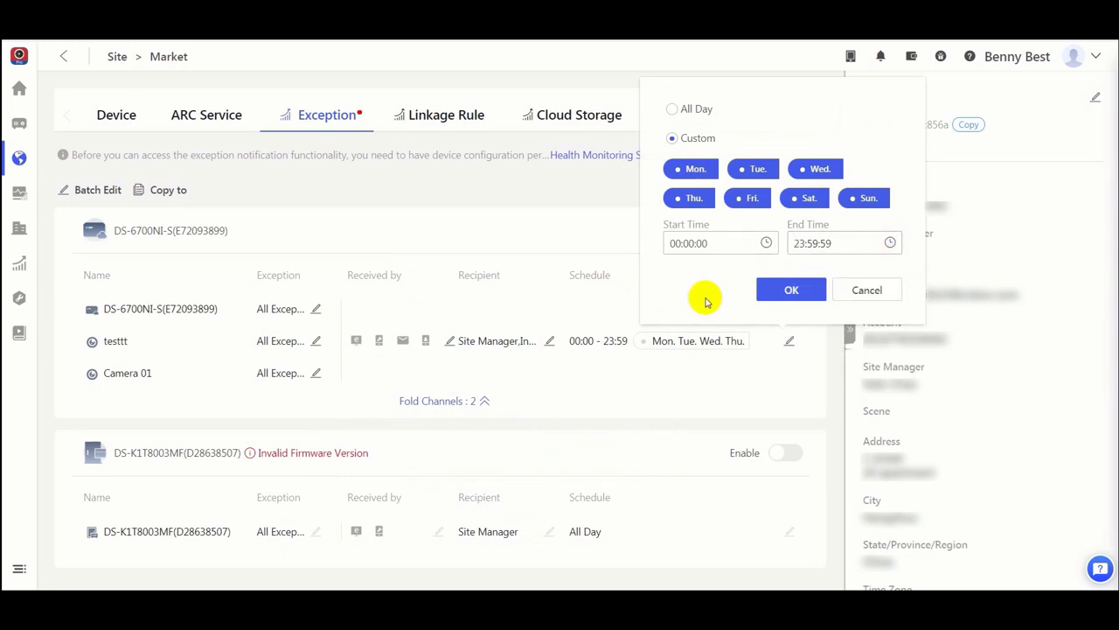
pyautogui.click(796, 292)
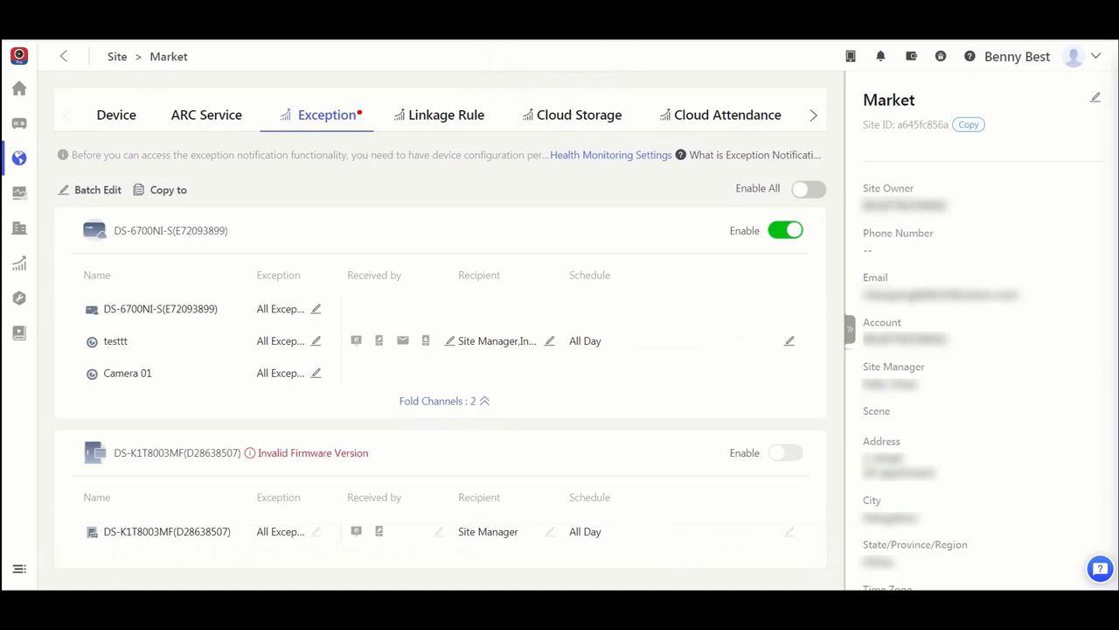
# Step: Return to the Exception Center and filter the records of all sites by a custom time range starting on 25 Nov
pyautogui.moveTo(59, 165)
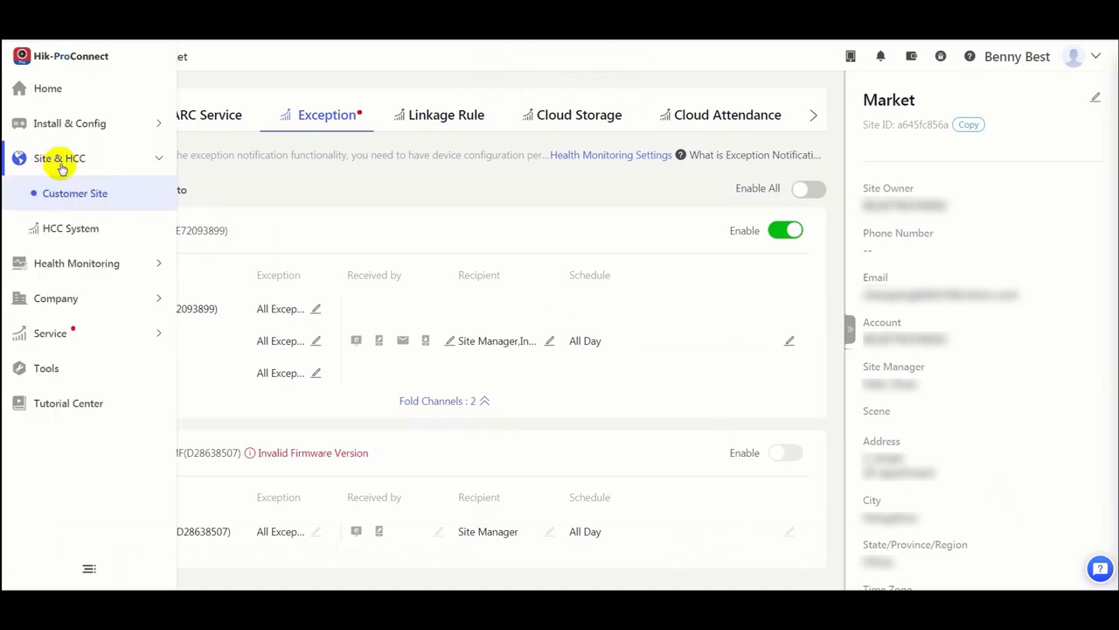
pyautogui.click(145, 269)
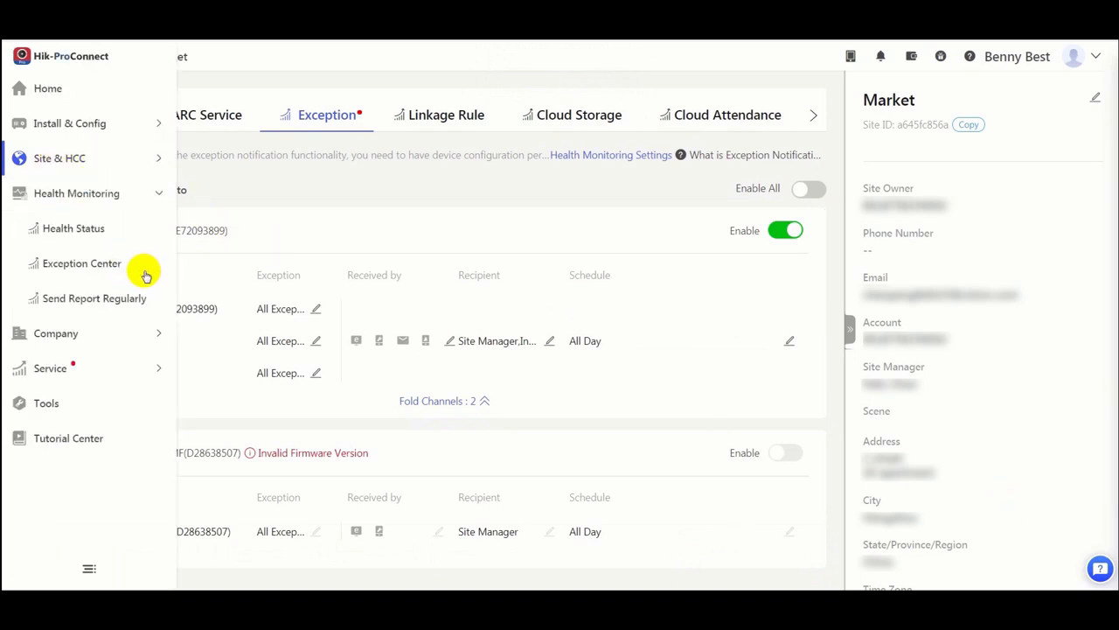
pyautogui.click(124, 265)
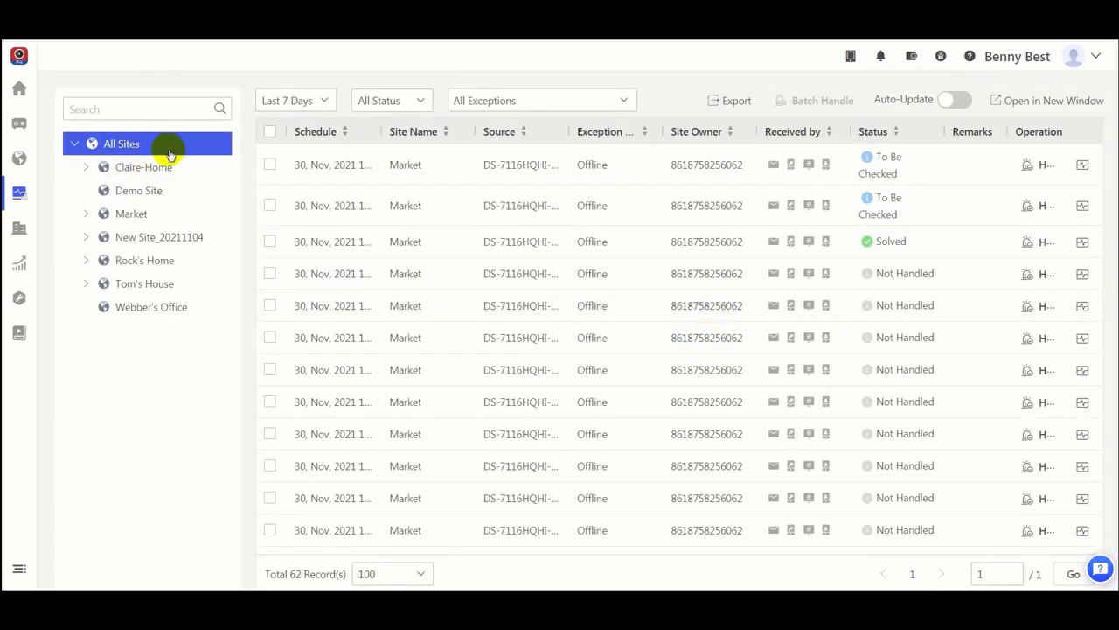
pyautogui.click(316, 104)
pyautogui.click(305, 169)
pyautogui.click(349, 274)
pyautogui.click(483, 296)
pyautogui.click(577, 346)
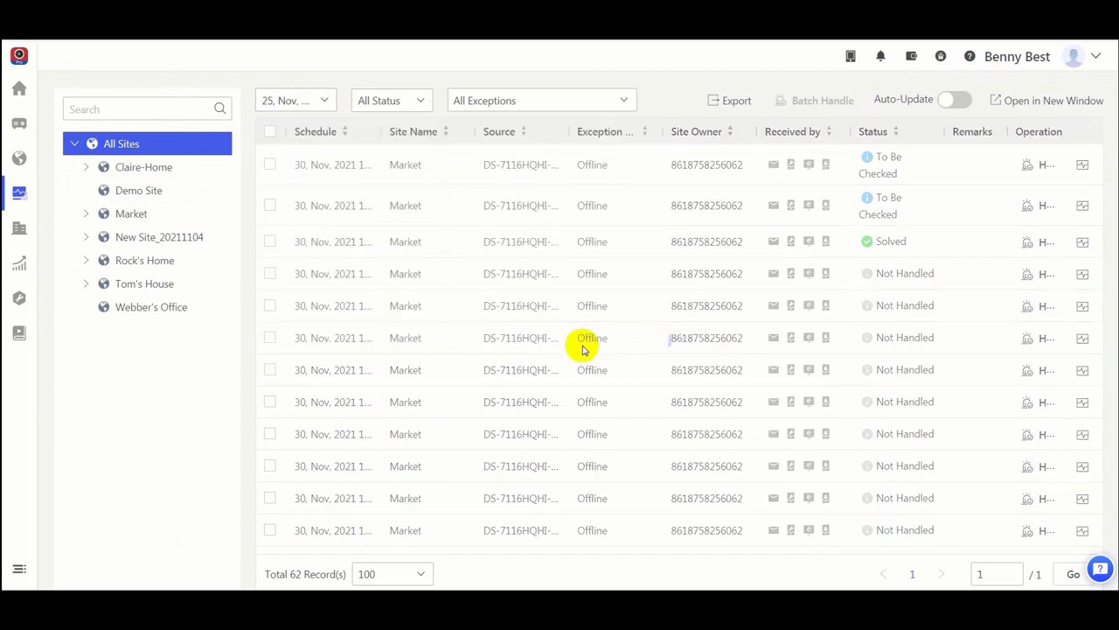
# Step: Check the status and exception type filter options, keeping All Status and All Exceptions selected
pyautogui.click(419, 103)
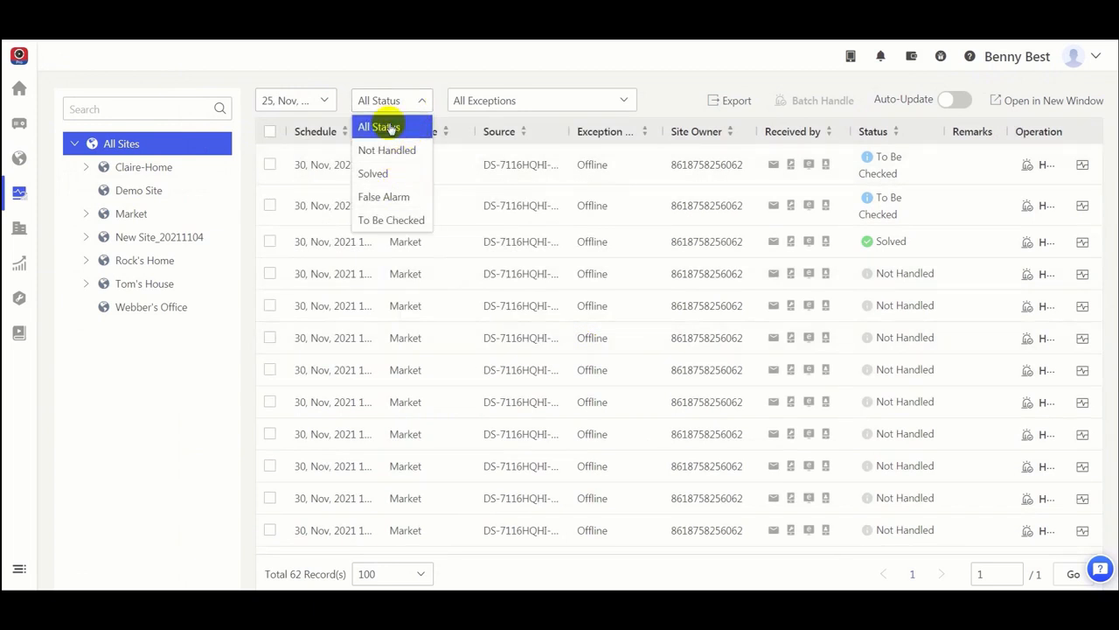
pyautogui.click(384, 127)
pyautogui.click(627, 104)
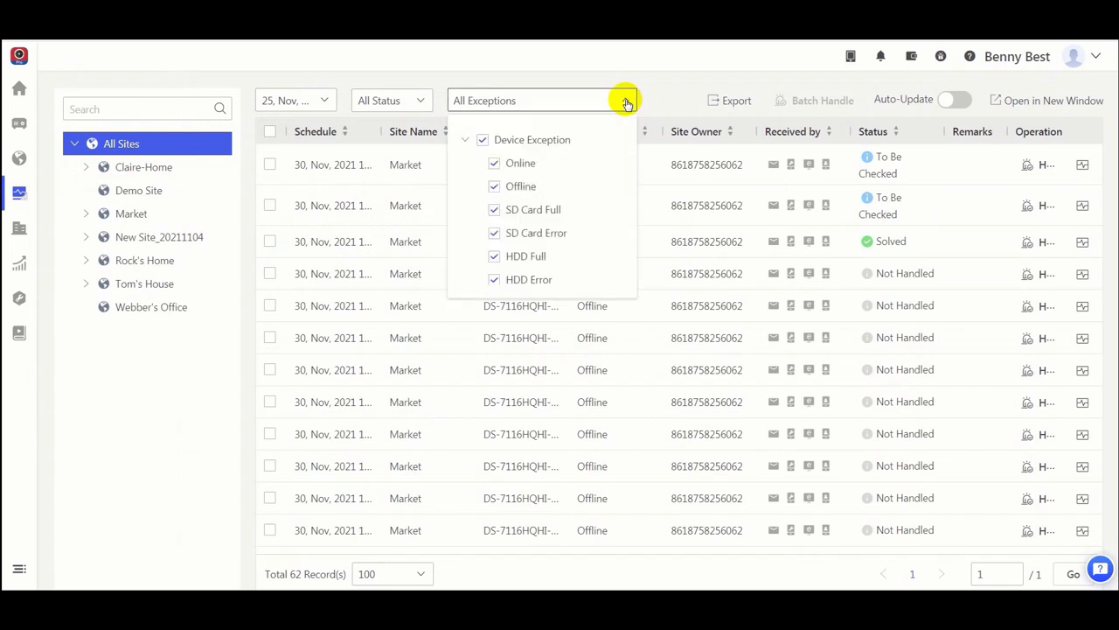
pyautogui.scroll(-5, 620, 190)
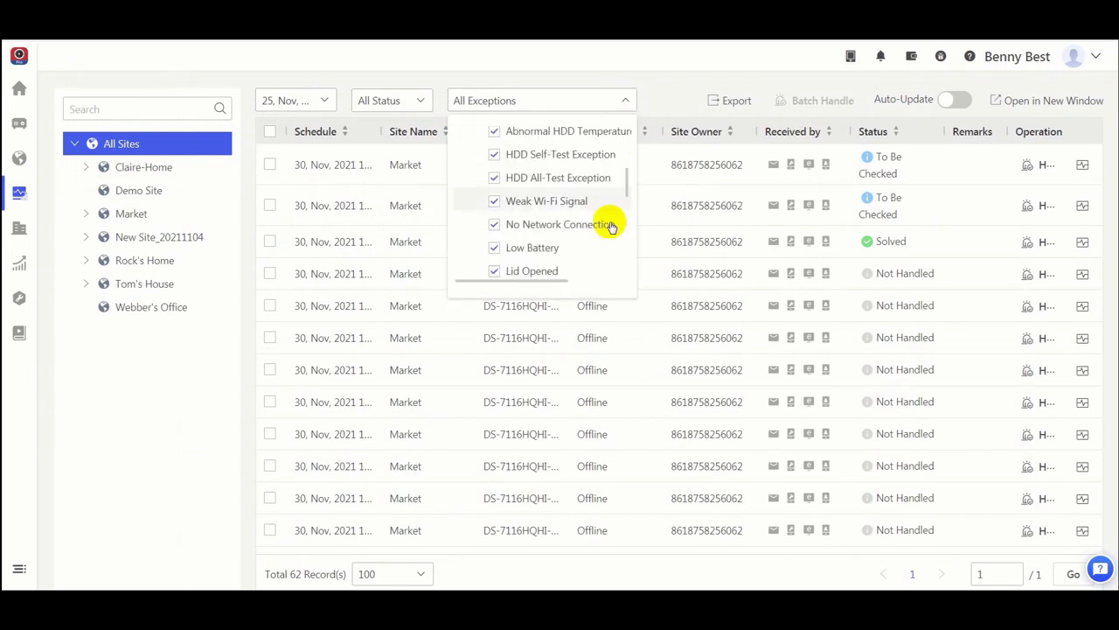
pyautogui.click(627, 104)
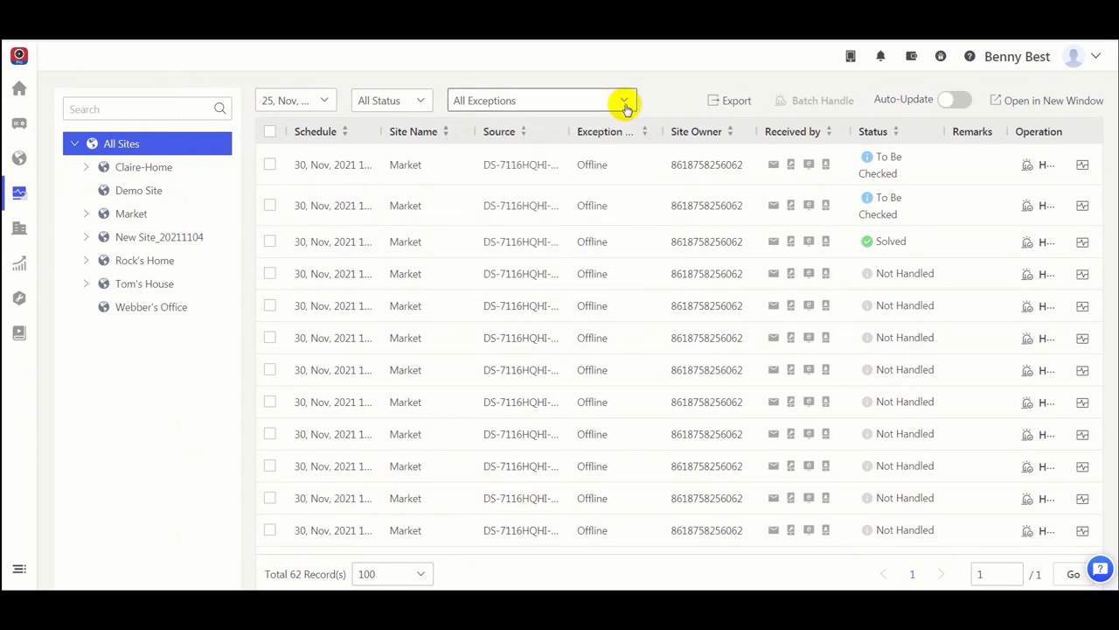
# Step: Export the filtered exception records as a PDF file and dismiss the download notice
pyautogui.click(729, 107)
pyautogui.click(741, 184)
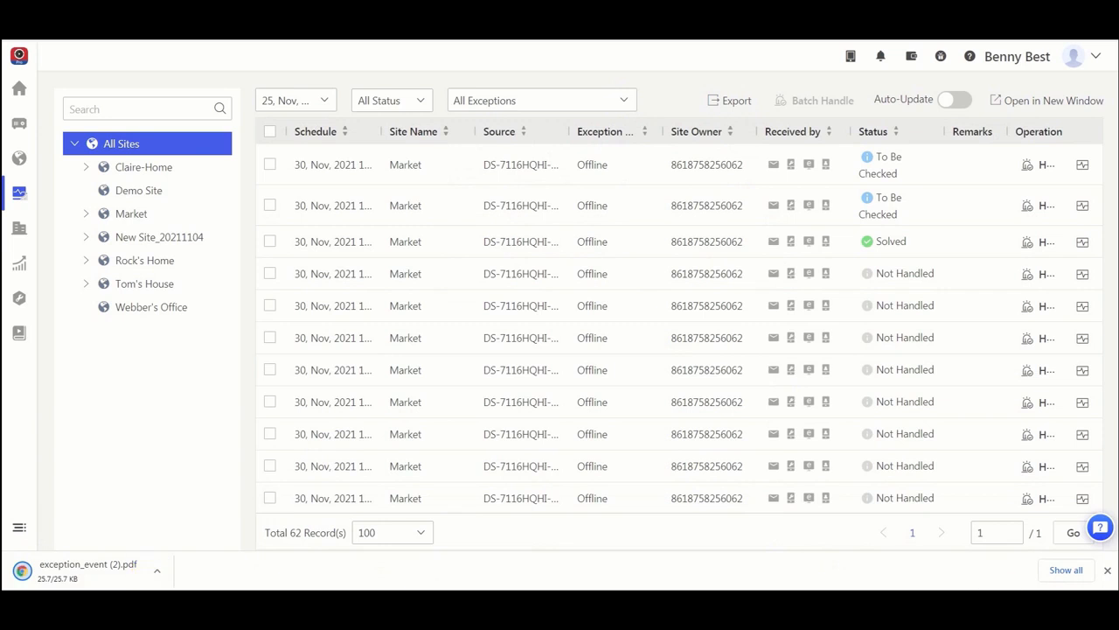
pyautogui.click(1107, 570)
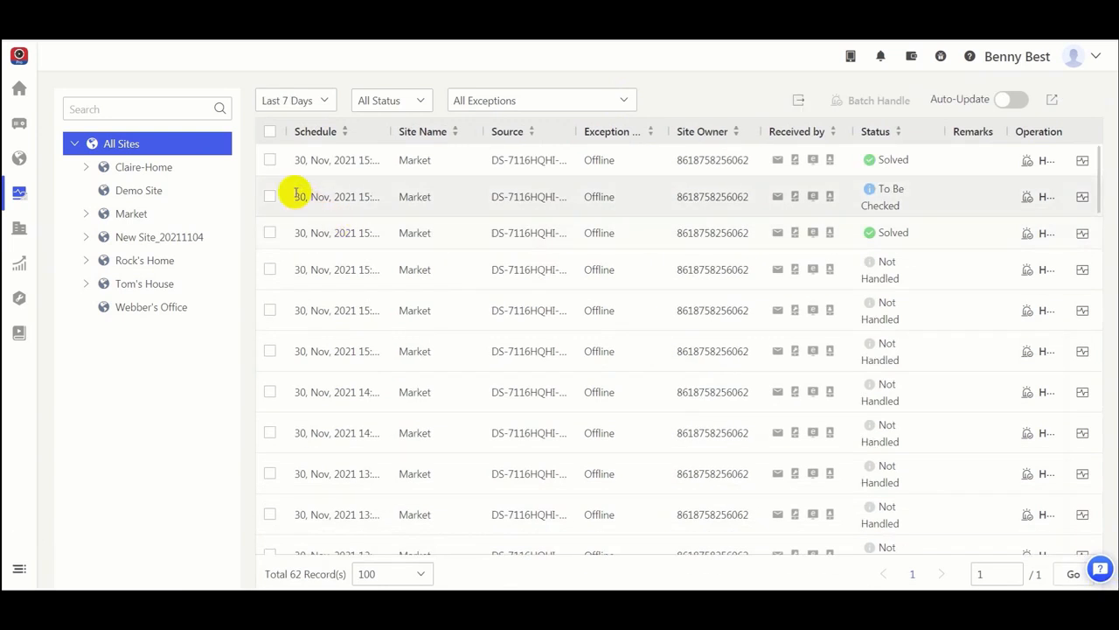
# Step: Batch handle the first three Market exception records with the result To Be Checked and no remarks
pyautogui.click(269, 160)
pyautogui.click(269, 196)
pyautogui.click(270, 232)
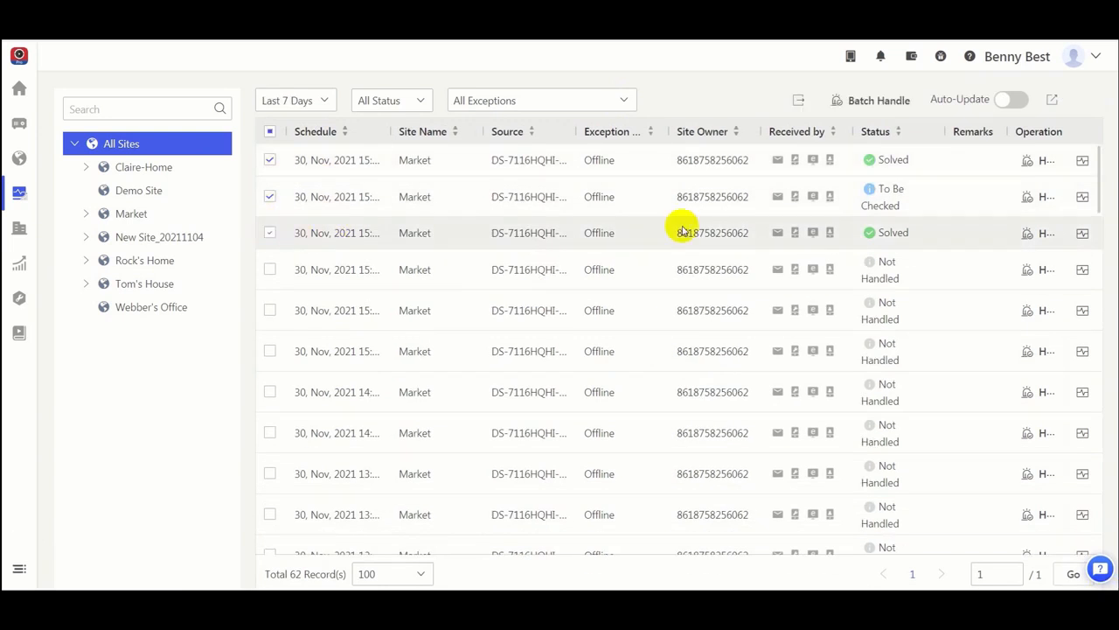
pyautogui.click(901, 102)
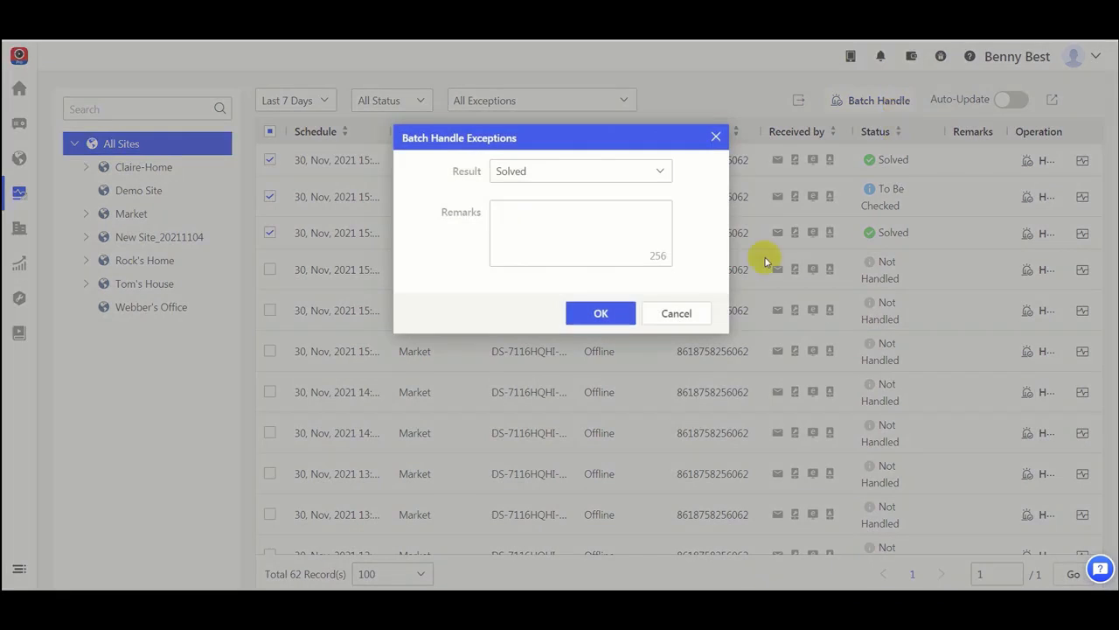
pyautogui.click(662, 171)
pyautogui.click(585, 244)
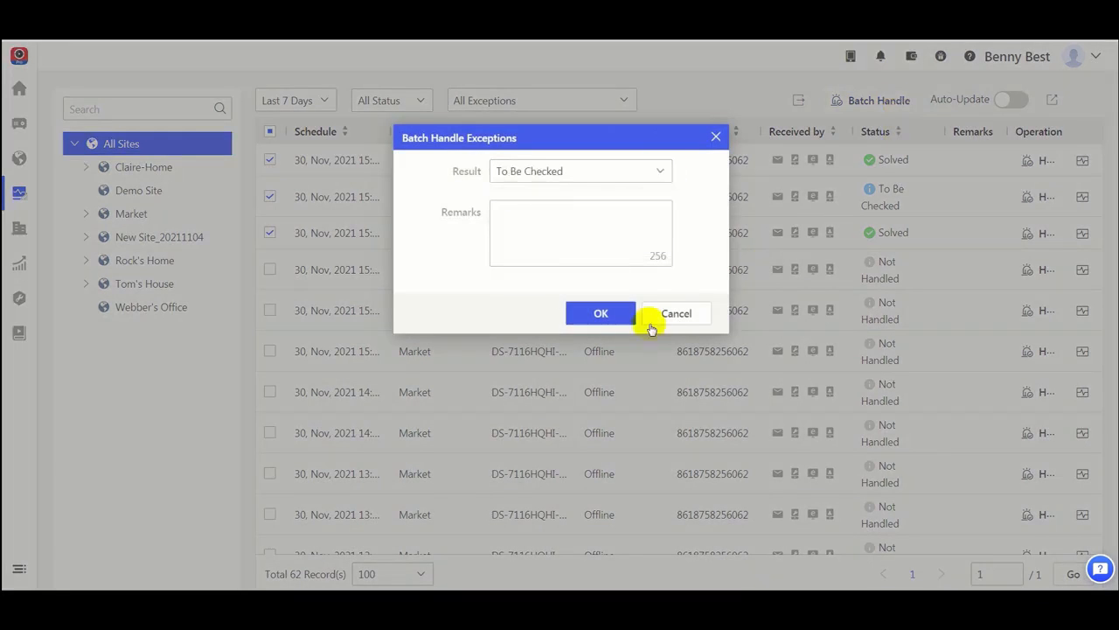
pyautogui.click(600, 315)
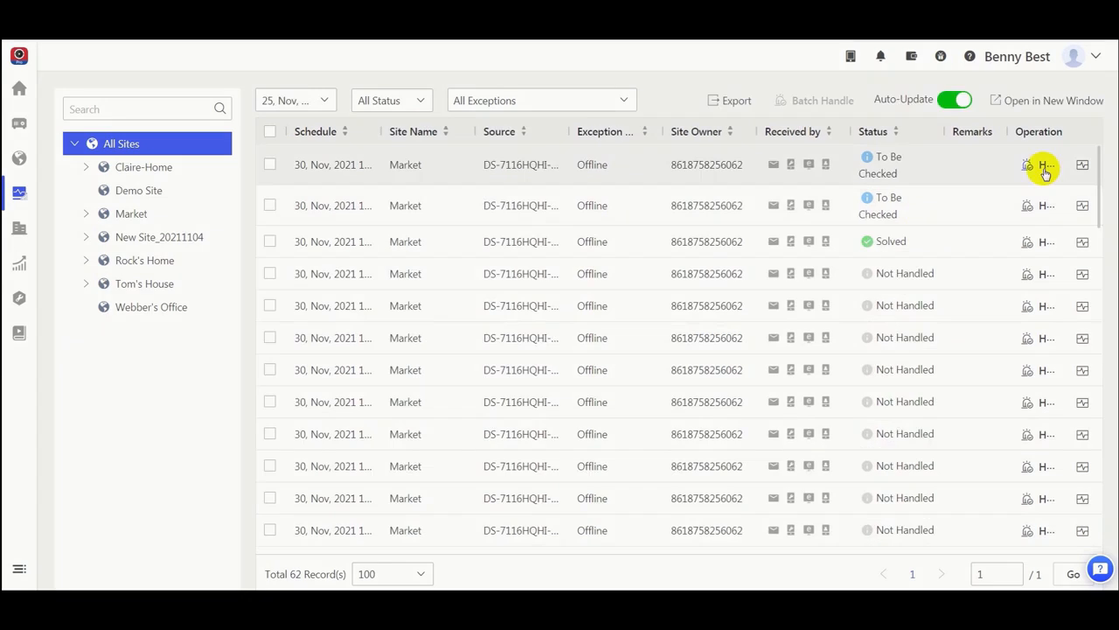
# Step: Handle the first Market exception record individually, setting its result to Solved
pyautogui.click(1045, 166)
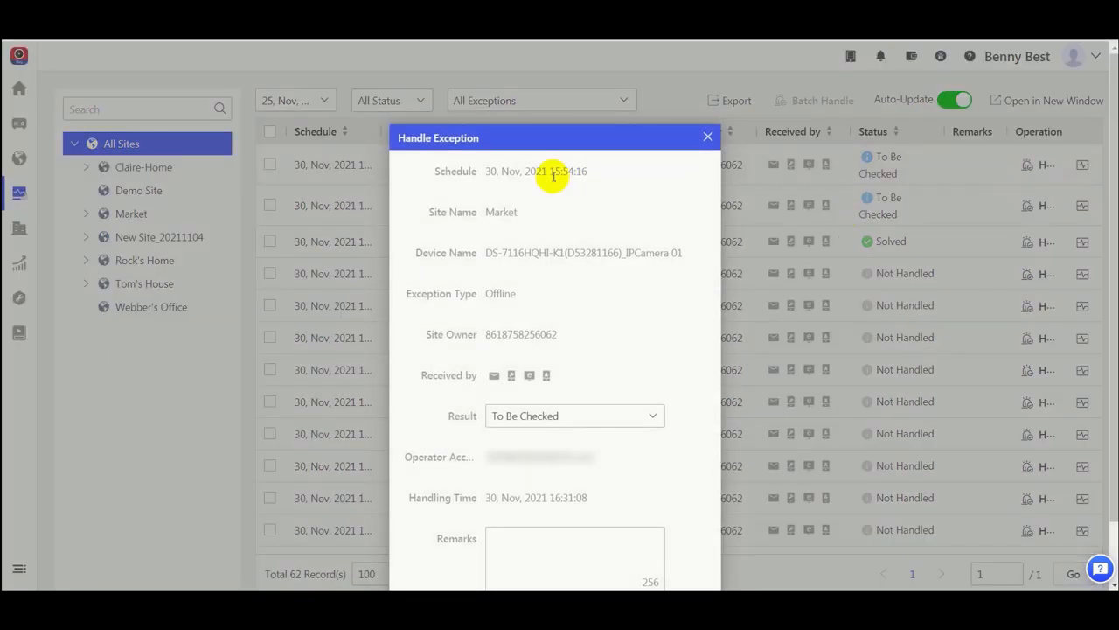
pyautogui.click(654, 416)
pyautogui.click(585, 441)
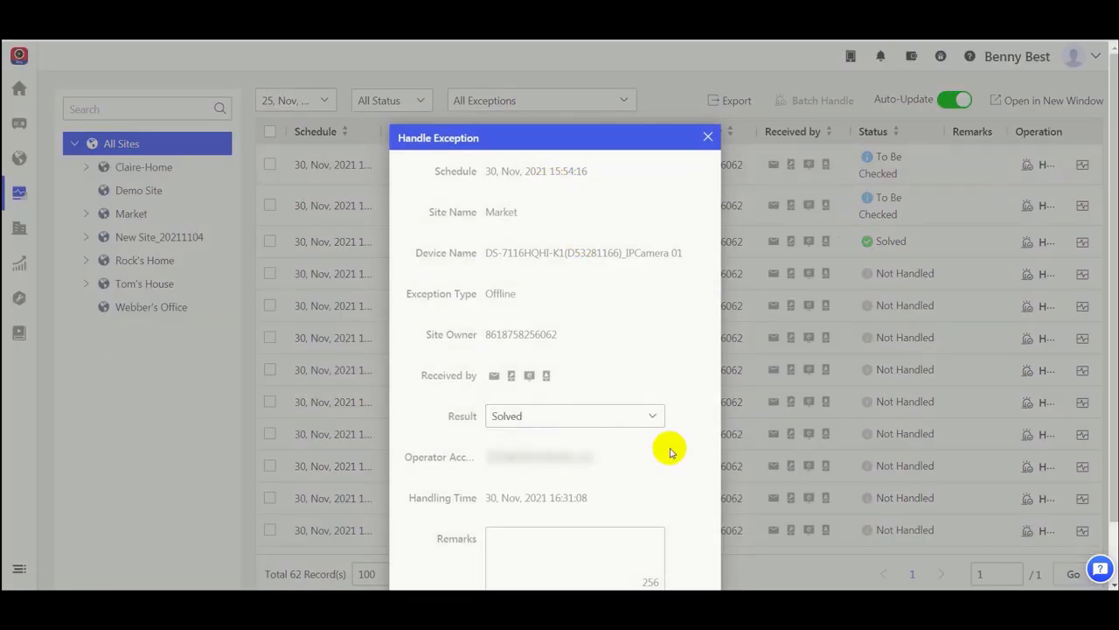
pyautogui.scroll(-2, 690, 437)
pyautogui.click(595, 570)
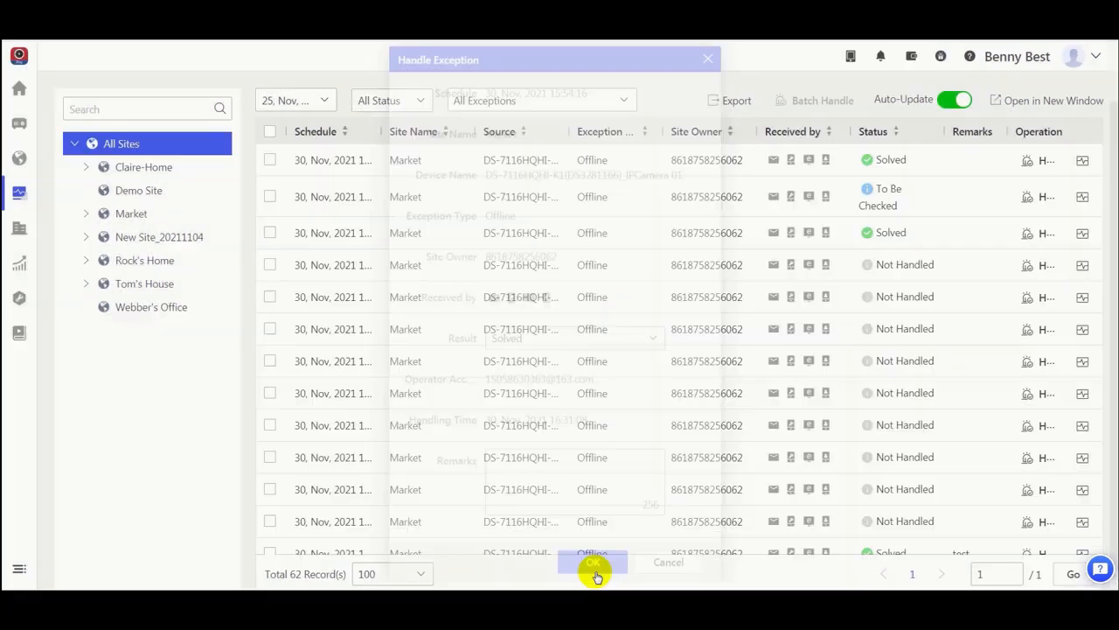
# Step: Examine the health status details of the DS-7116HQHI-K1 device from the first exception record
pyautogui.click(1083, 161)
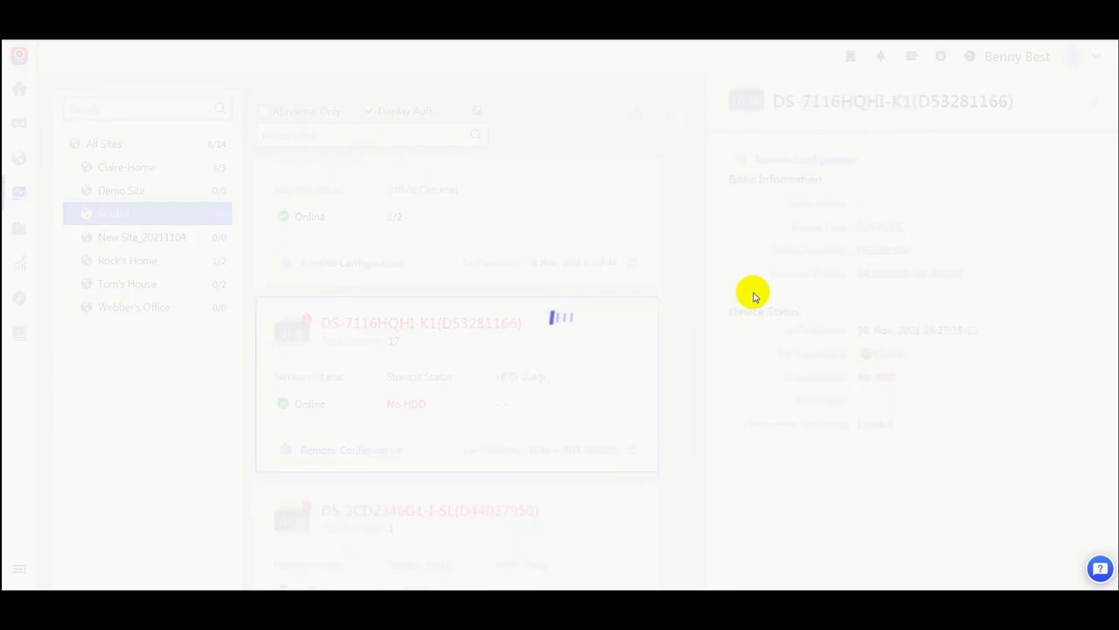
pyautogui.scroll(-5, 994, 389)
pyautogui.scroll(-5, 989, 389)
pyautogui.scroll(10, 969, 376)
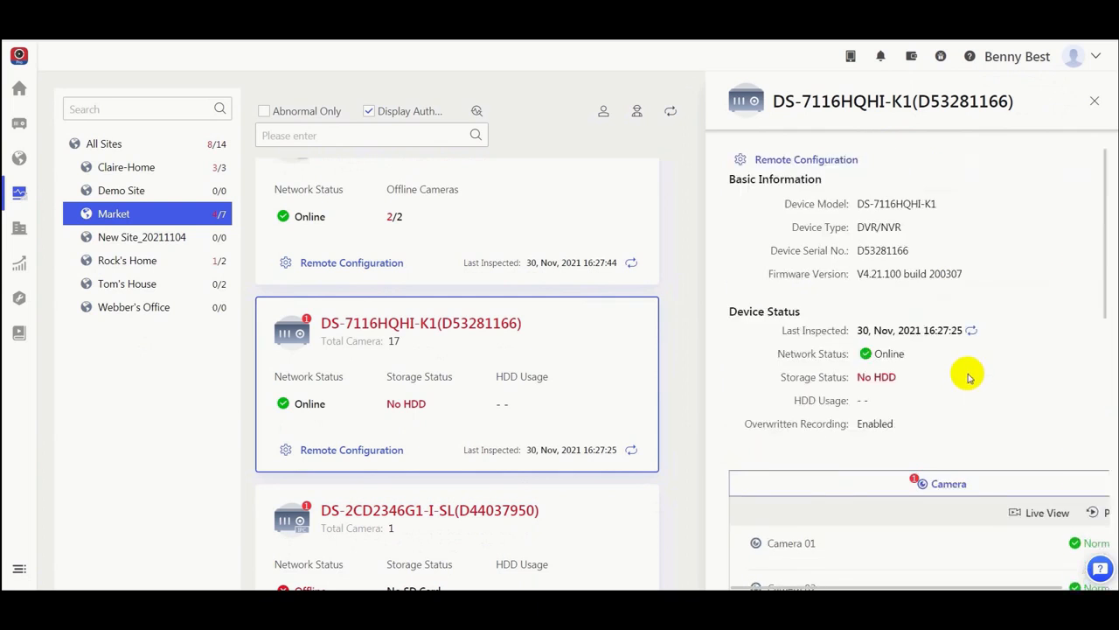
# Step: Return to the Exception Center and open it in a new window
pyautogui.click(129, 266)
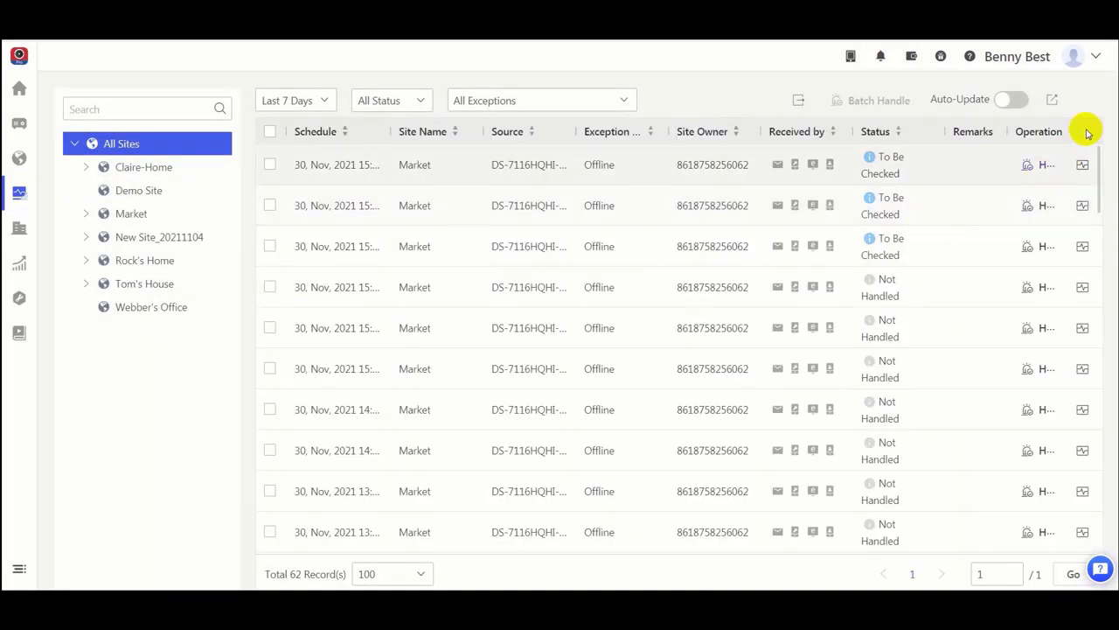
pyautogui.click(1053, 102)
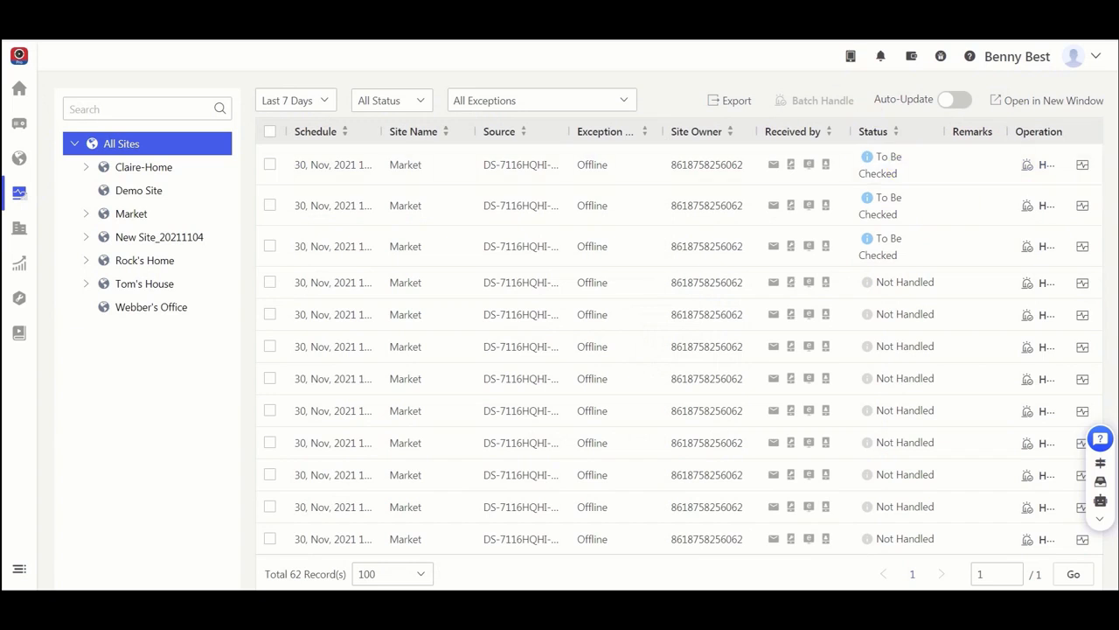
# Step: Go to the regular report sending settings and review the sample device health check report
pyautogui.moveTo(35, 200)
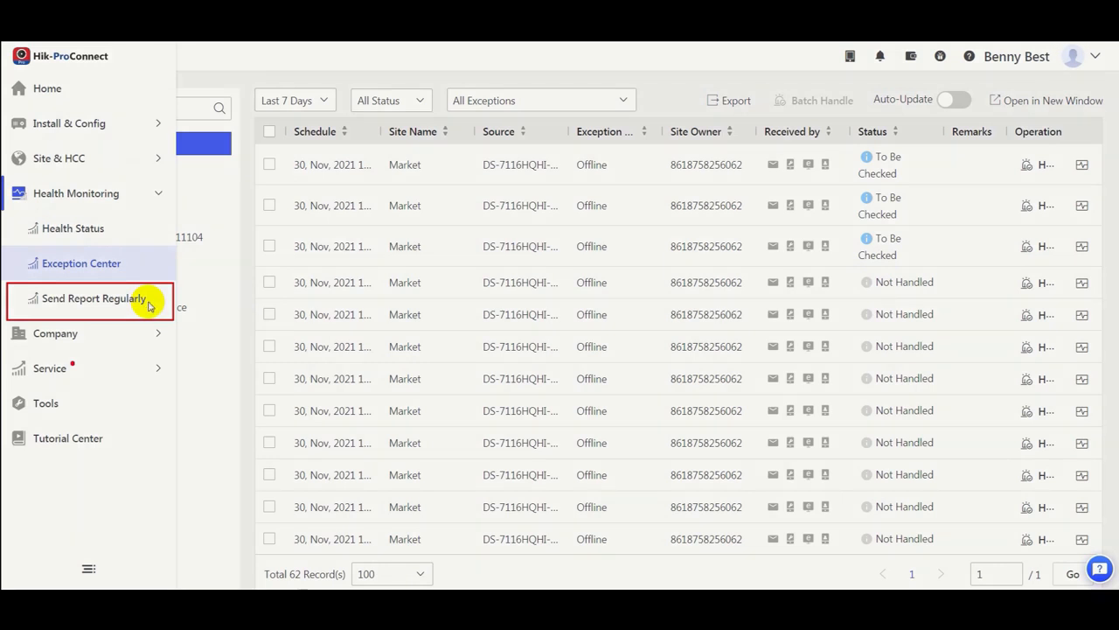
pyautogui.click(146, 301)
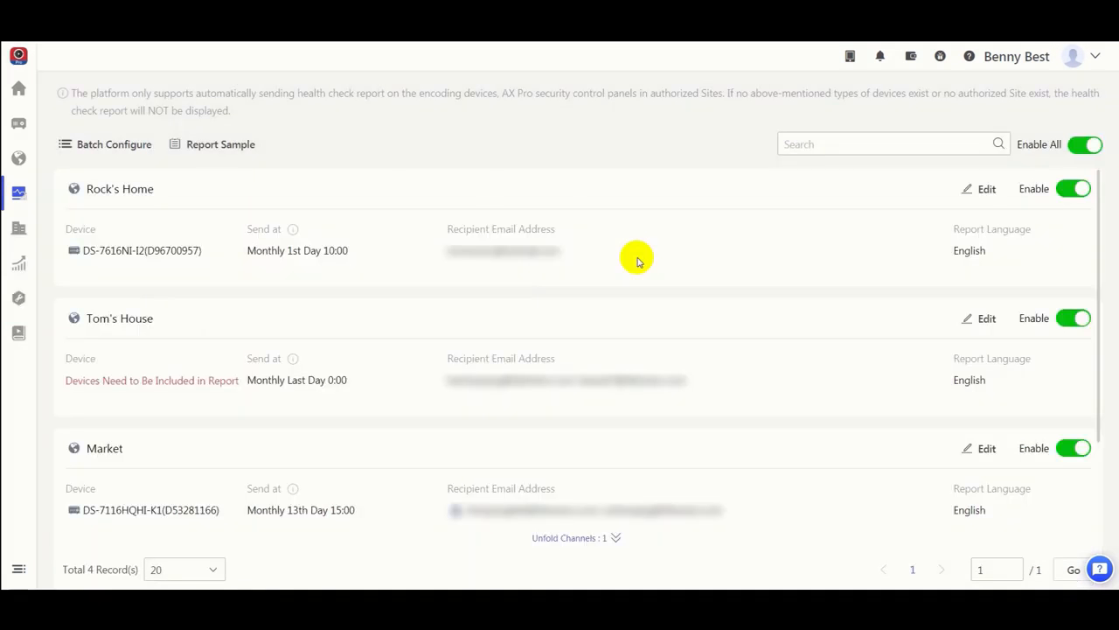
pyautogui.click(253, 154)
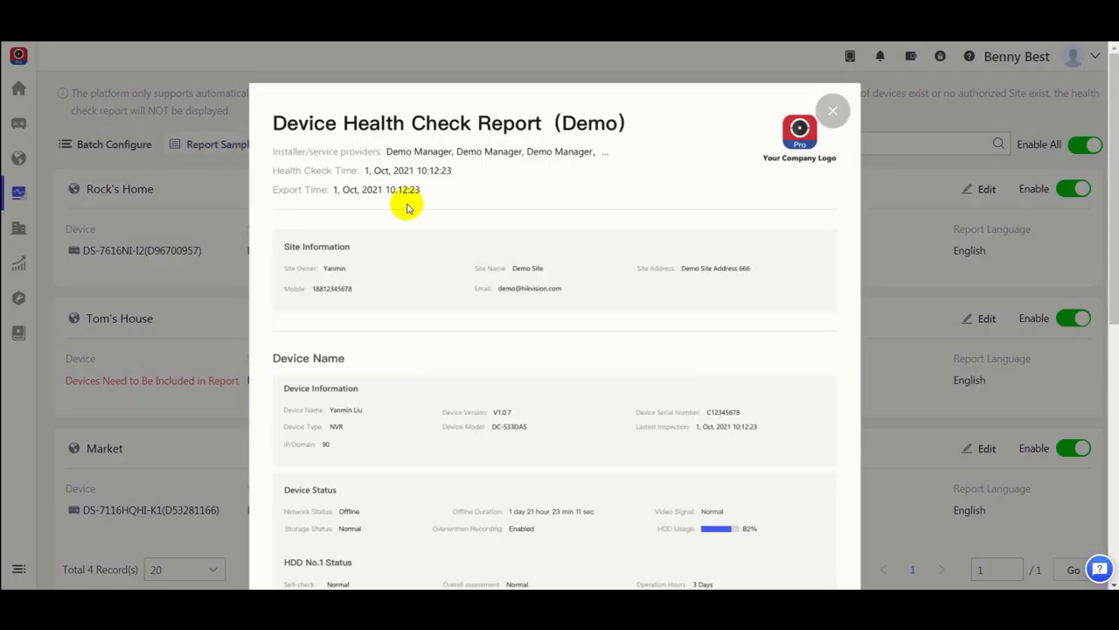
pyautogui.scroll(-5, 600, 312)
pyautogui.scroll(5, 594, 320)
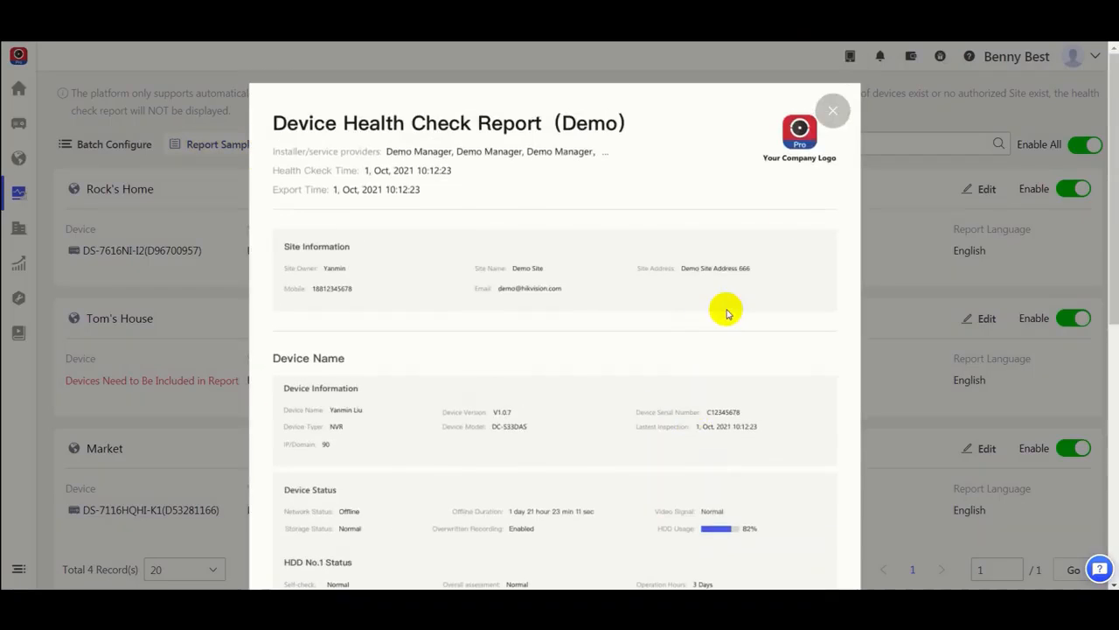
pyautogui.click(833, 111)
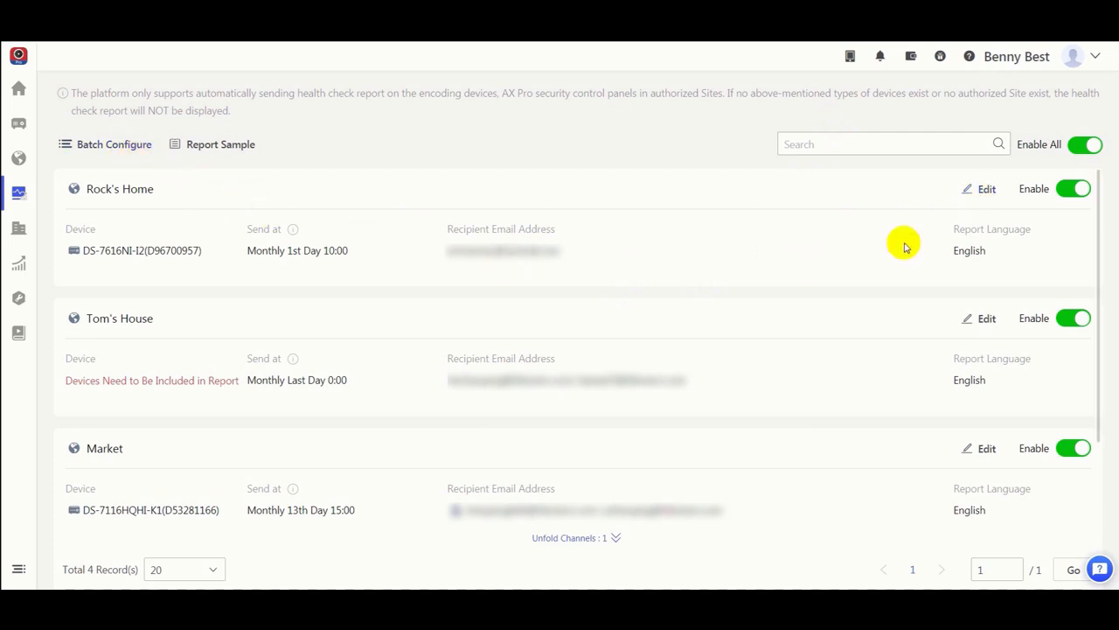
# Step: Edit the Rock's Home report to include All Supported Devices and send it Quarterly on the 1st Day at 10:00
pyautogui.click(987, 194)
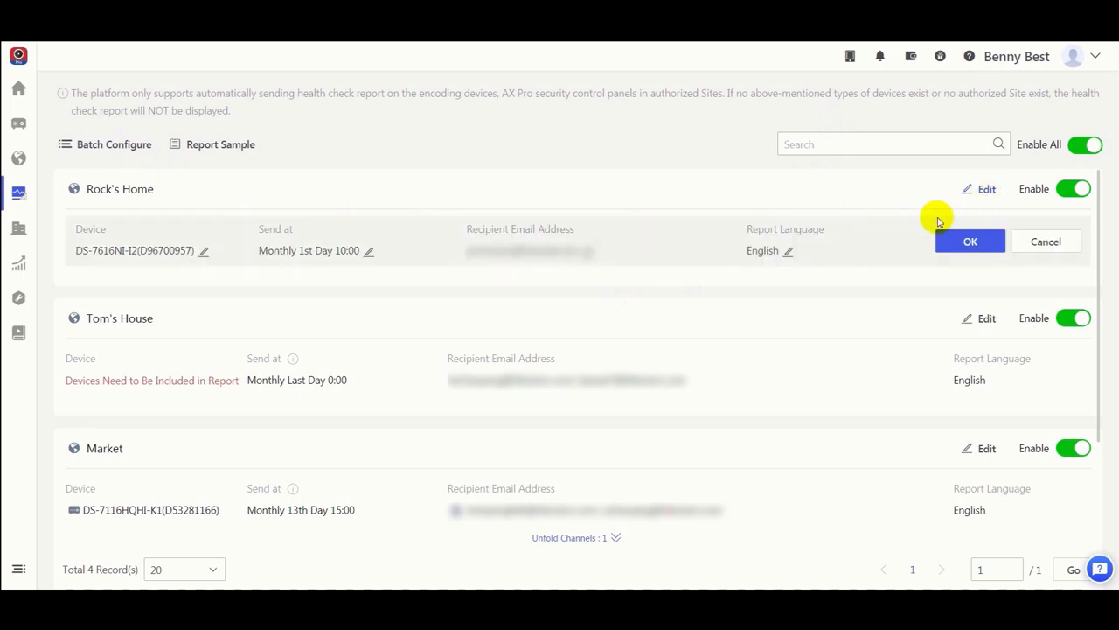
pyautogui.click(203, 251)
pyautogui.click(102, 290)
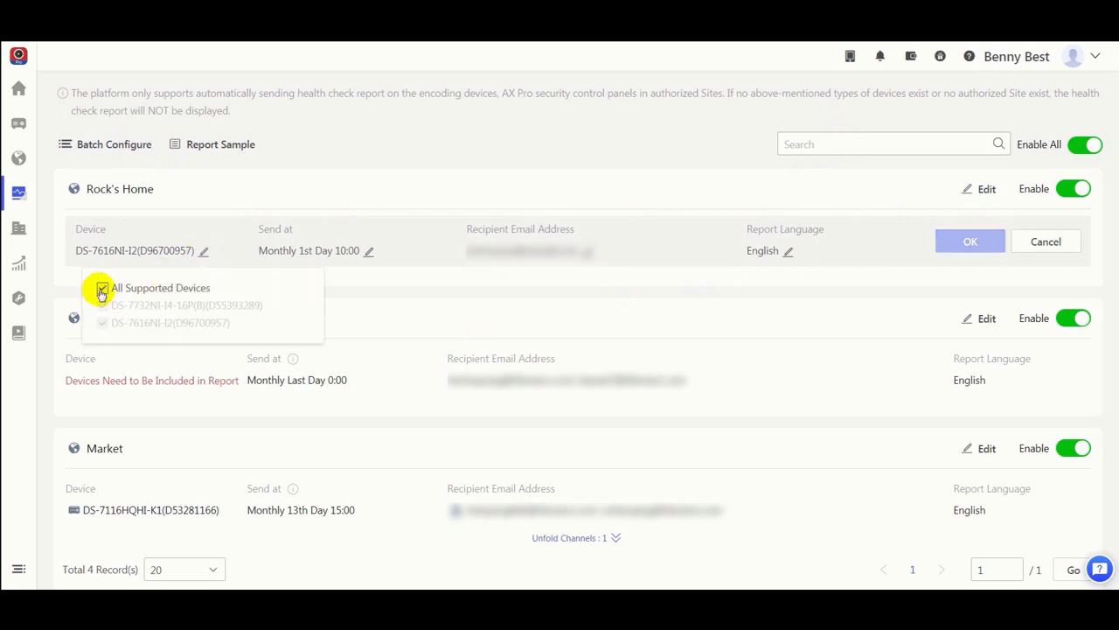
pyautogui.click(370, 252)
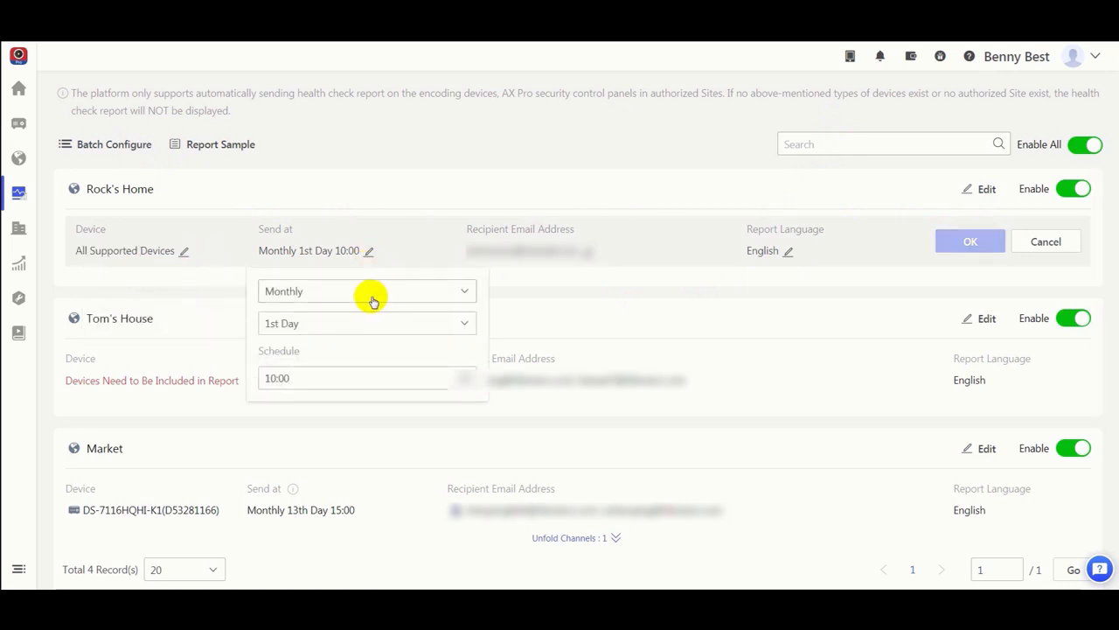
pyautogui.click(370, 294)
pyautogui.click(382, 342)
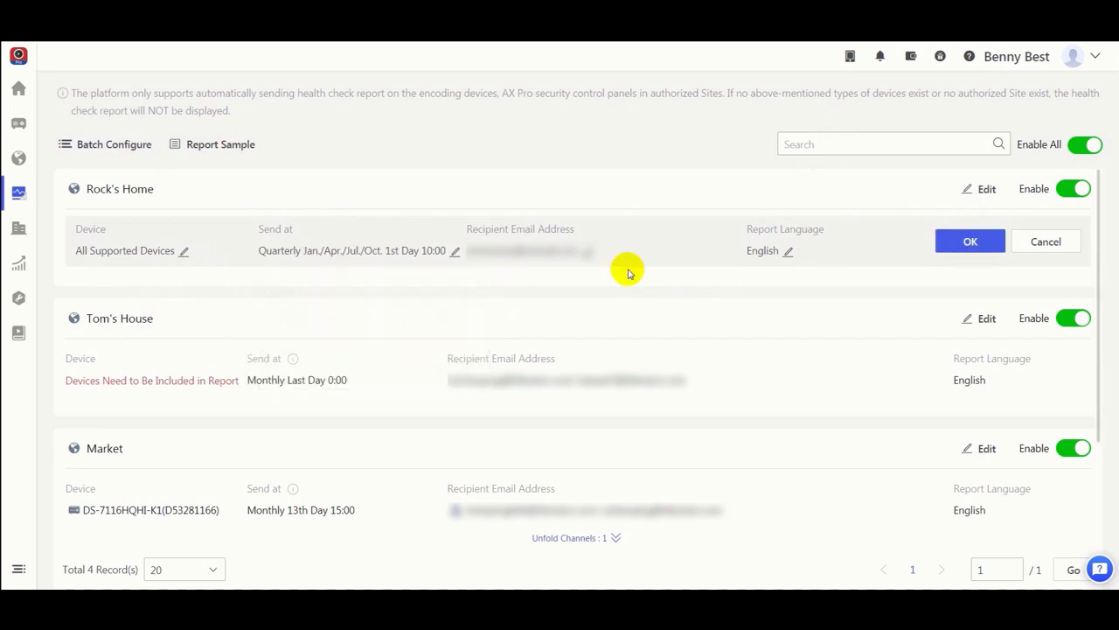
# Step: Add a second recipient email address to the Rock's Home report
pyautogui.click(591, 255)
pyautogui.click(502, 381)
pyautogui.click(511, 379)
pyautogui.write('...')
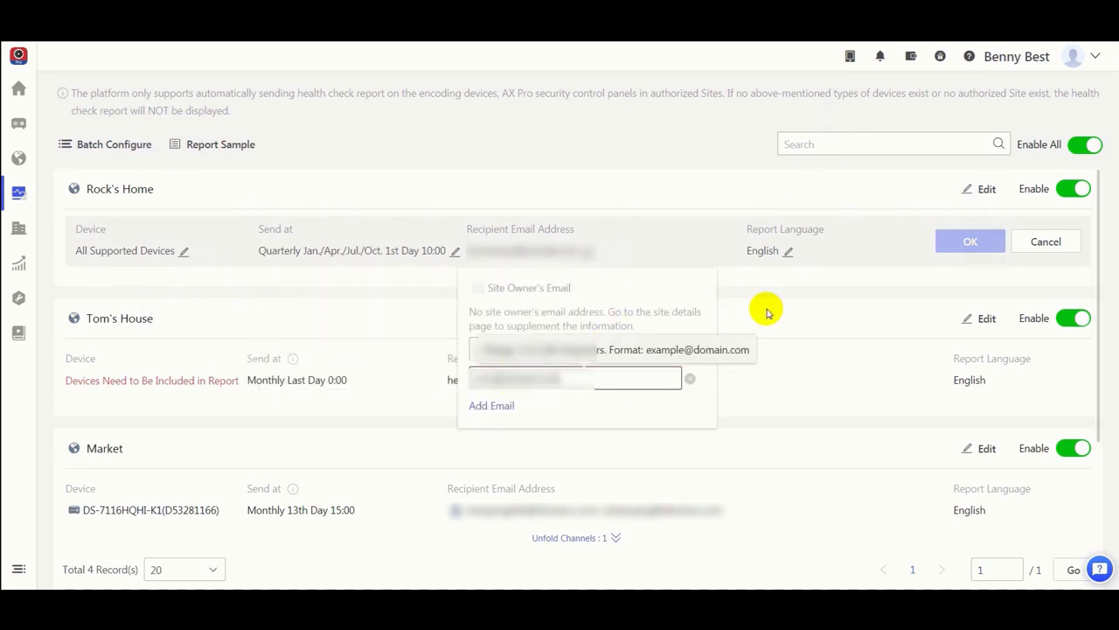
pyautogui.click(767, 307)
# Step: Choose English as the Rock's Home report language and save the report settings
pyautogui.write('english')
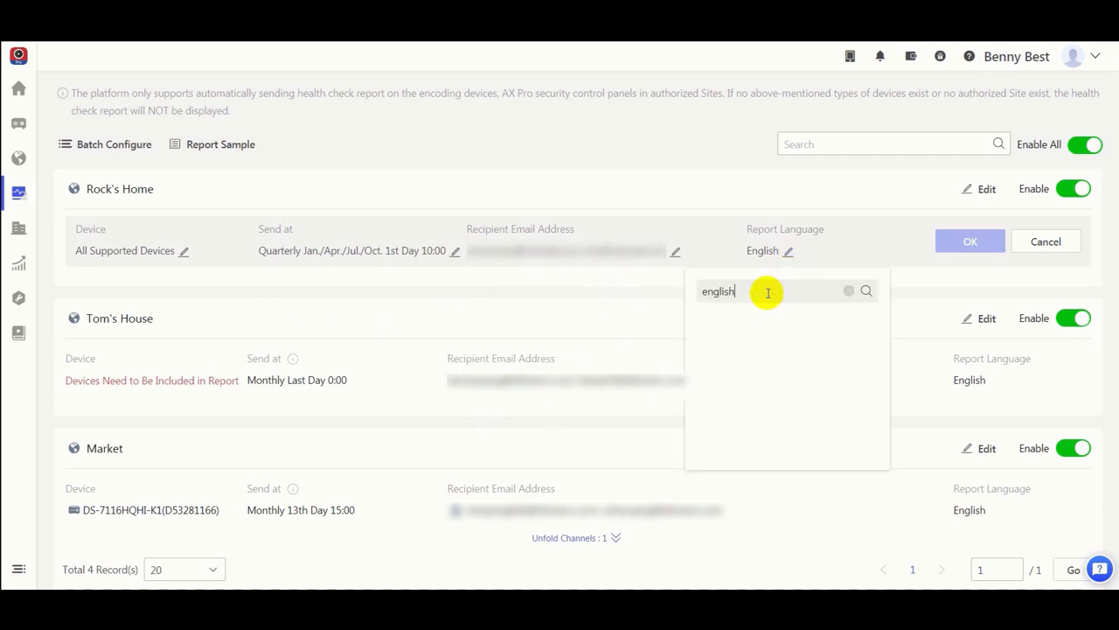
pyautogui.click(849, 290)
pyautogui.click(738, 315)
pyautogui.click(968, 245)
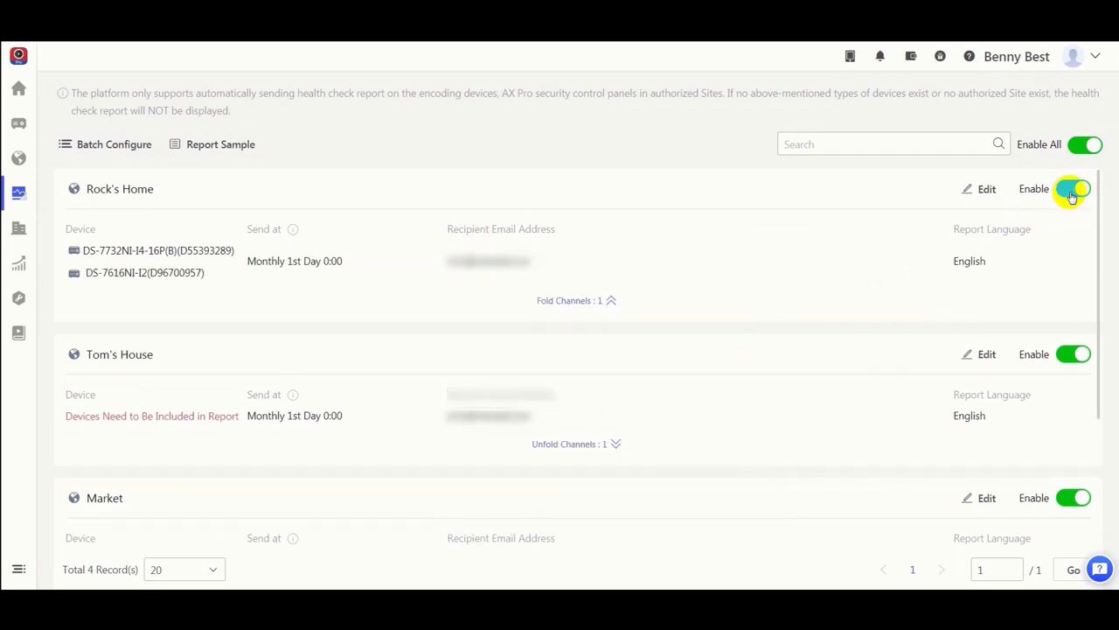
# Step: Turn regular report sending off and back on for Rock's Home, and do the same for all sites
pyautogui.click(1074, 189)
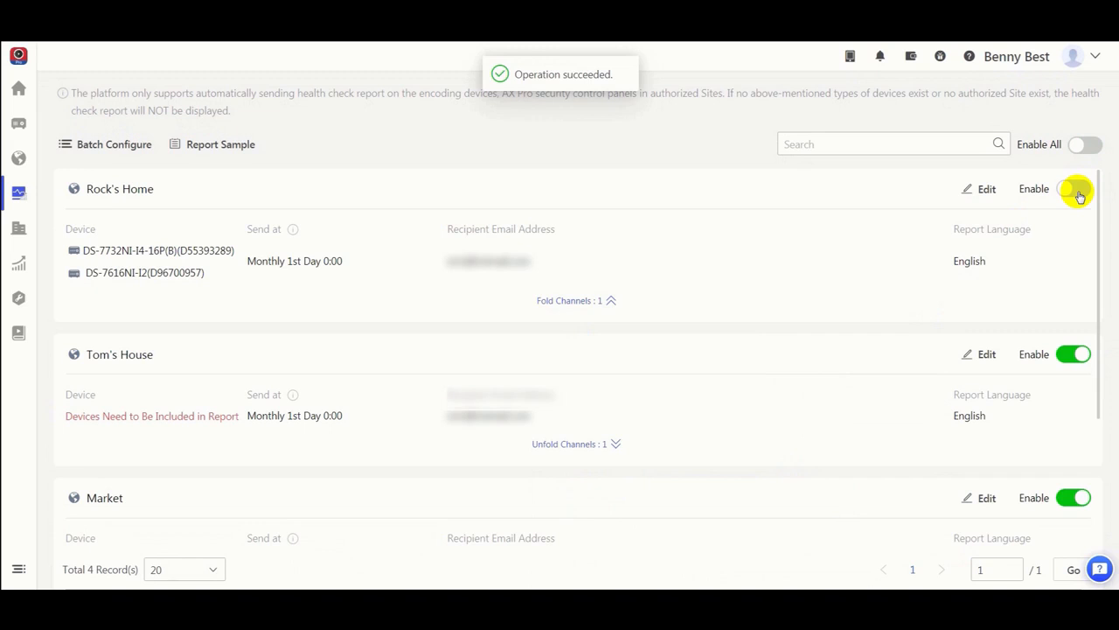
pyautogui.click(1078, 191)
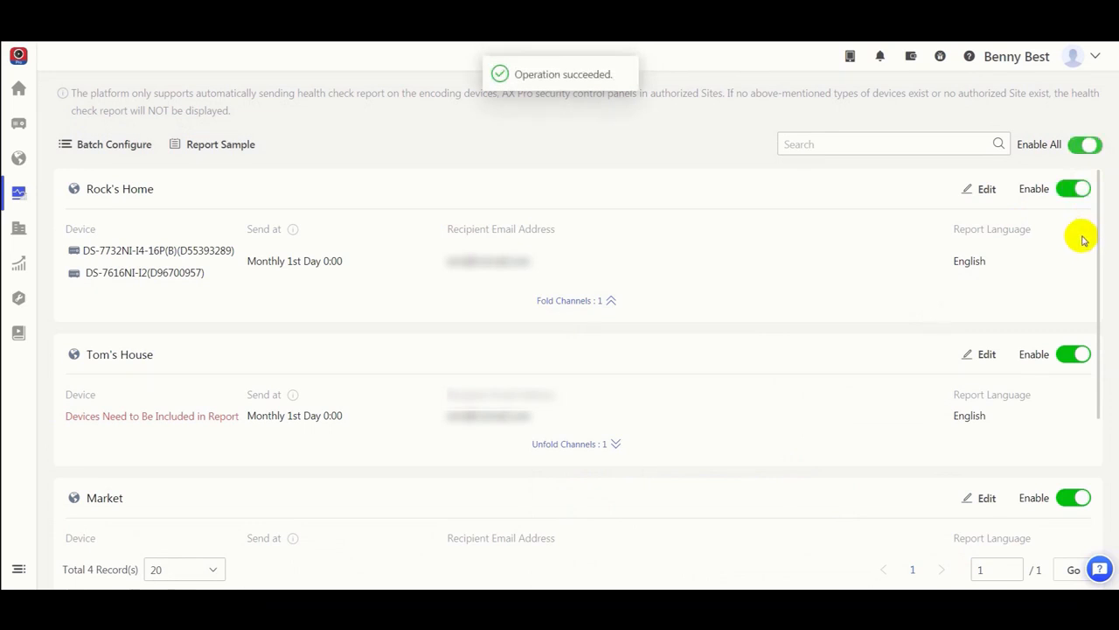
pyautogui.click(1086, 150)
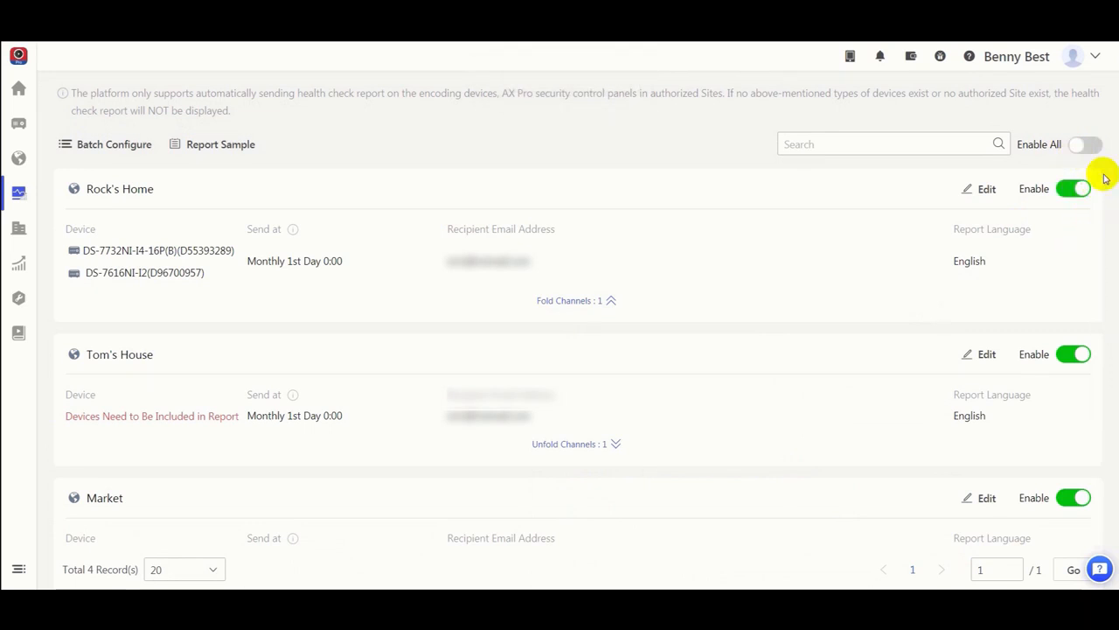
pyautogui.click(1097, 155)
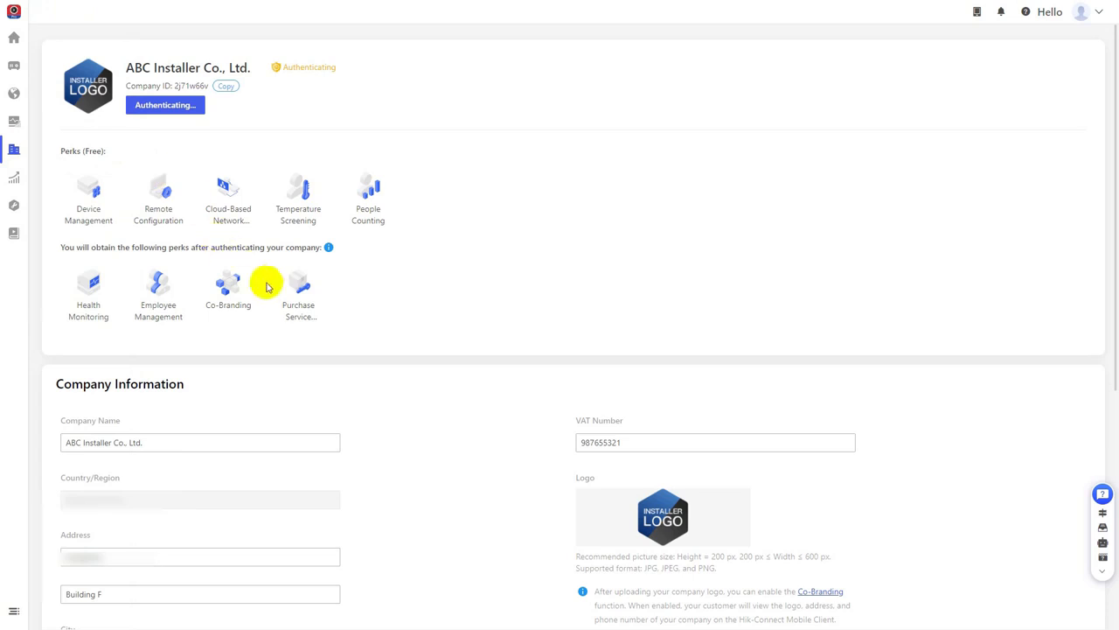
# Step: Save the company information, including the uploaded company logo
pyautogui.scroll(-5, 335, 316)
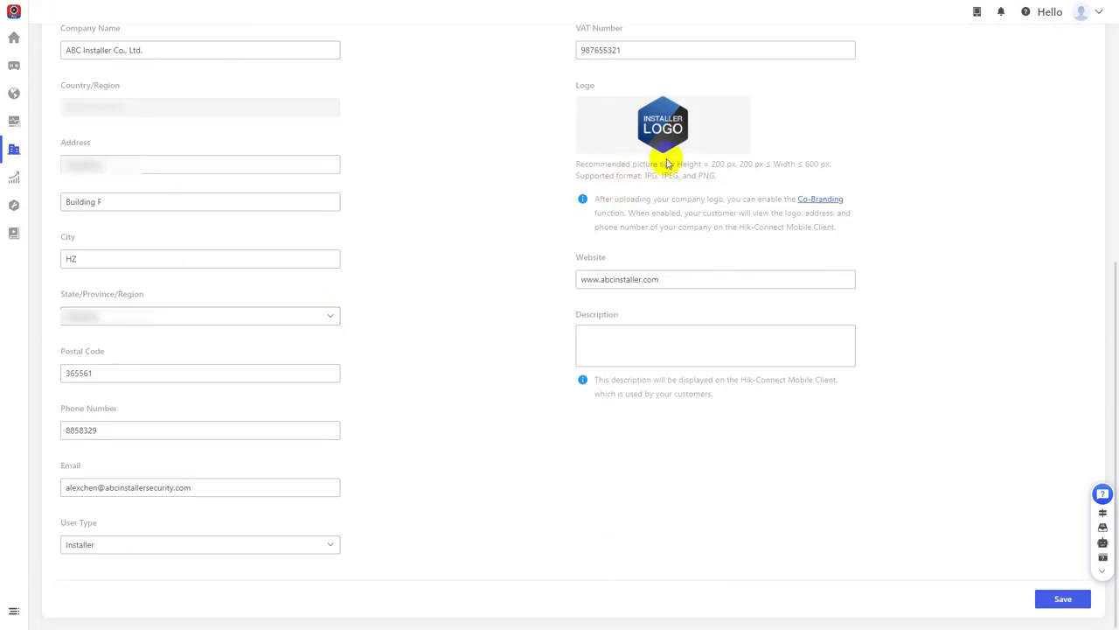
pyautogui.moveTo(676, 145)
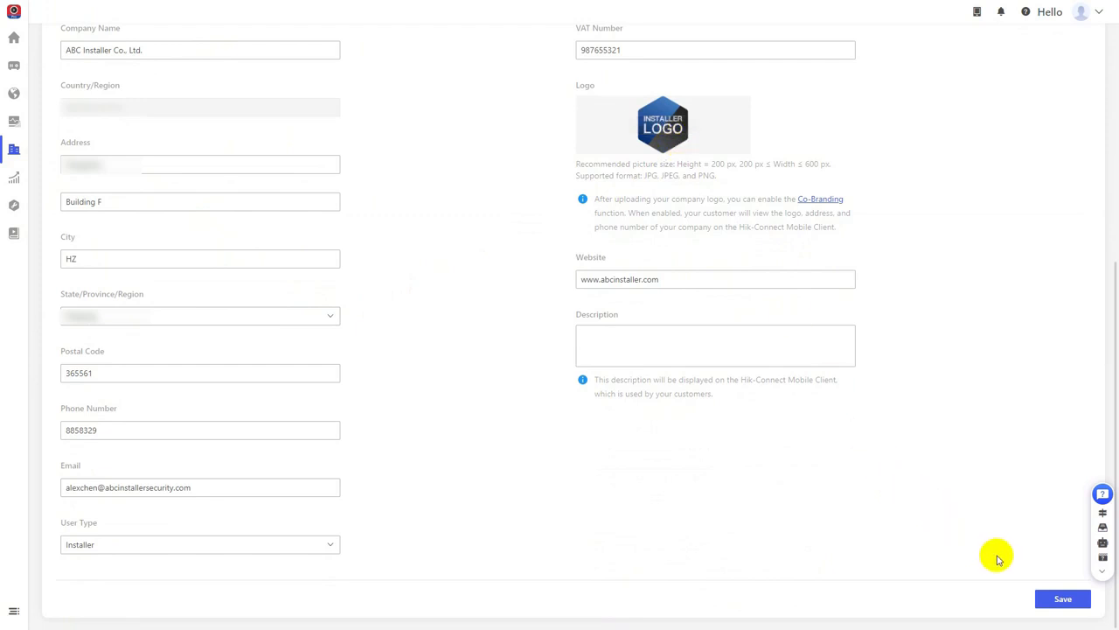
pyautogui.click(1055, 600)
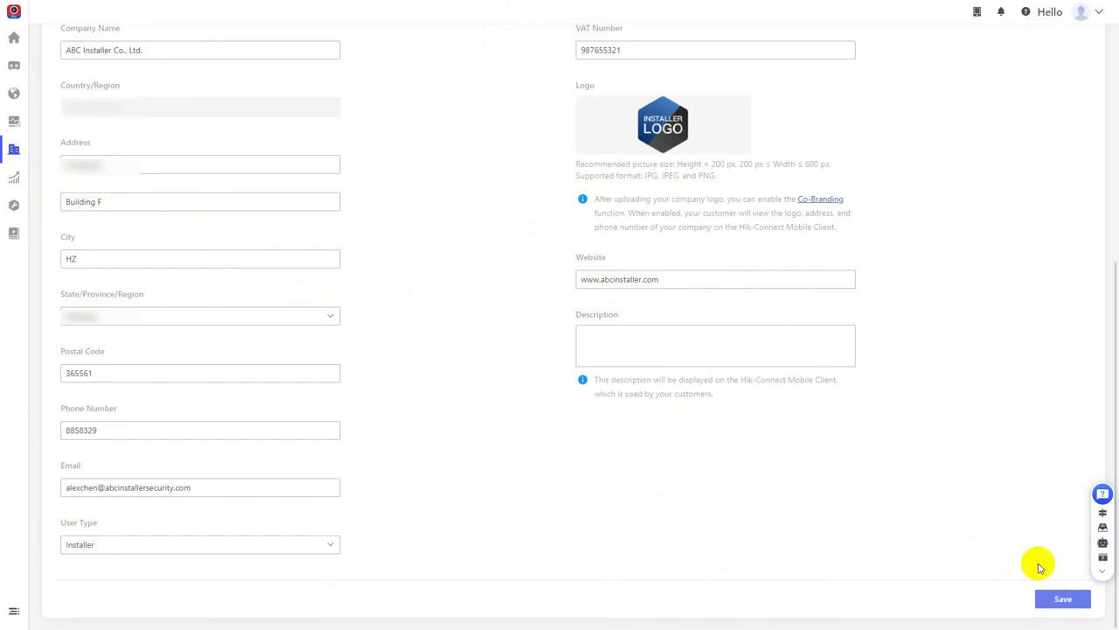
# Step: Open the Co-Branding settings from the company logo section and enable Co-Branding
pyautogui.click(820, 201)
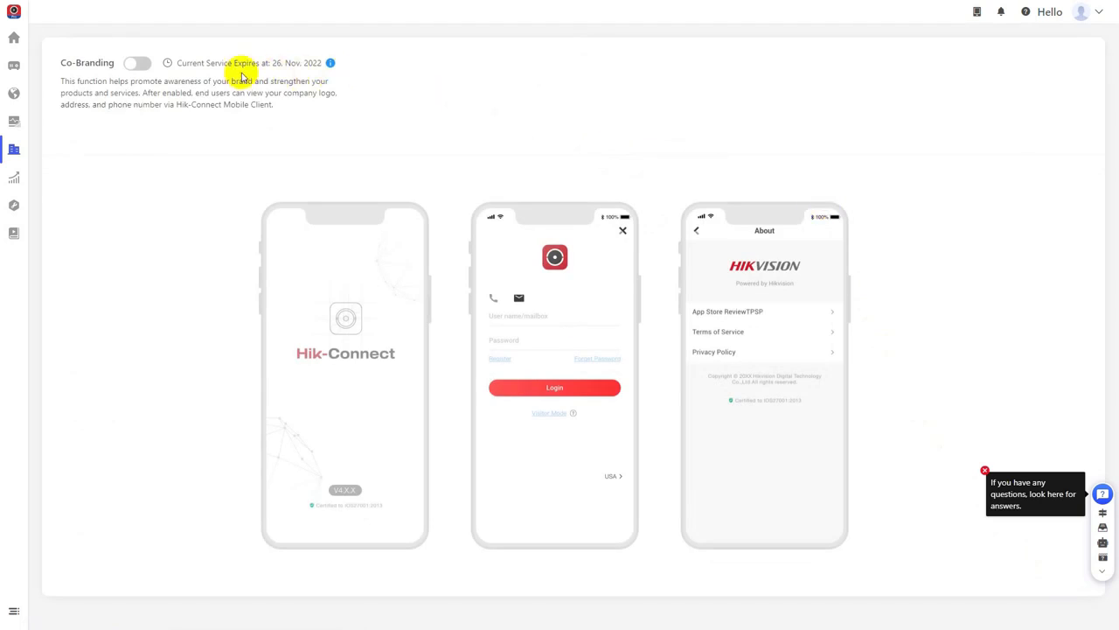
pyautogui.click(142, 64)
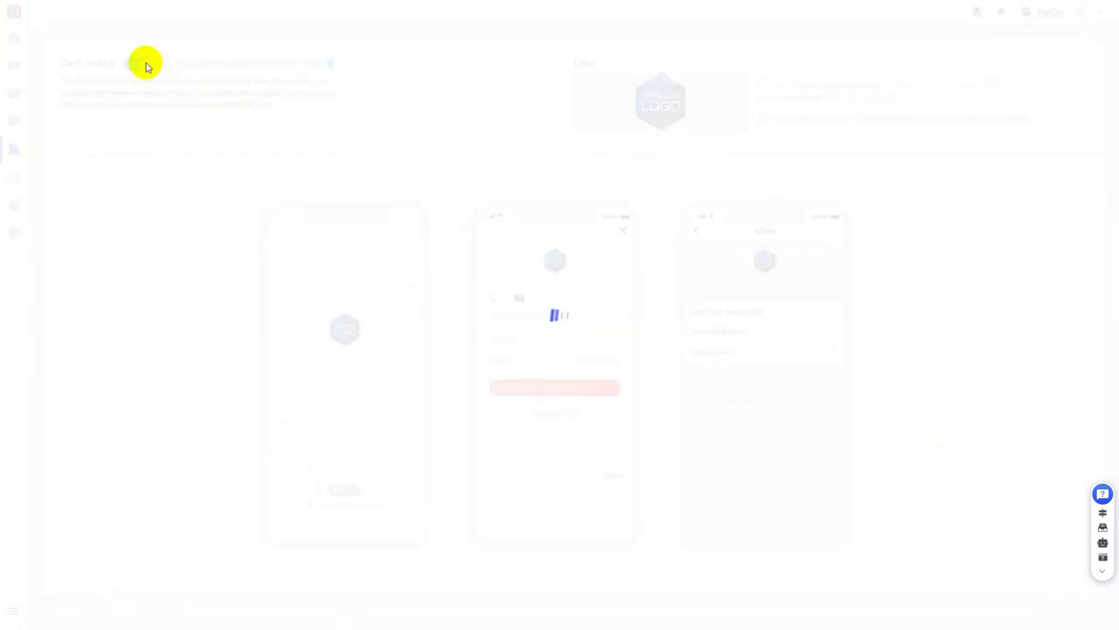
pyautogui.moveTo(622, 102)
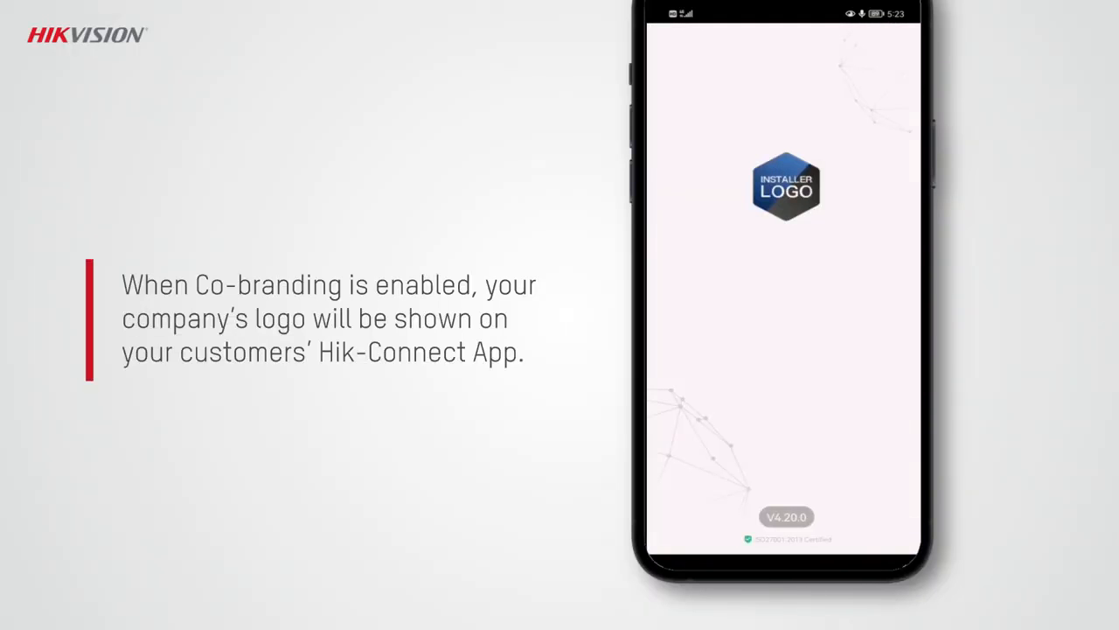
# Step: Log in to the Hik-Connect mobile app and open its About page to check the company branding
pyautogui.click(759, 396)
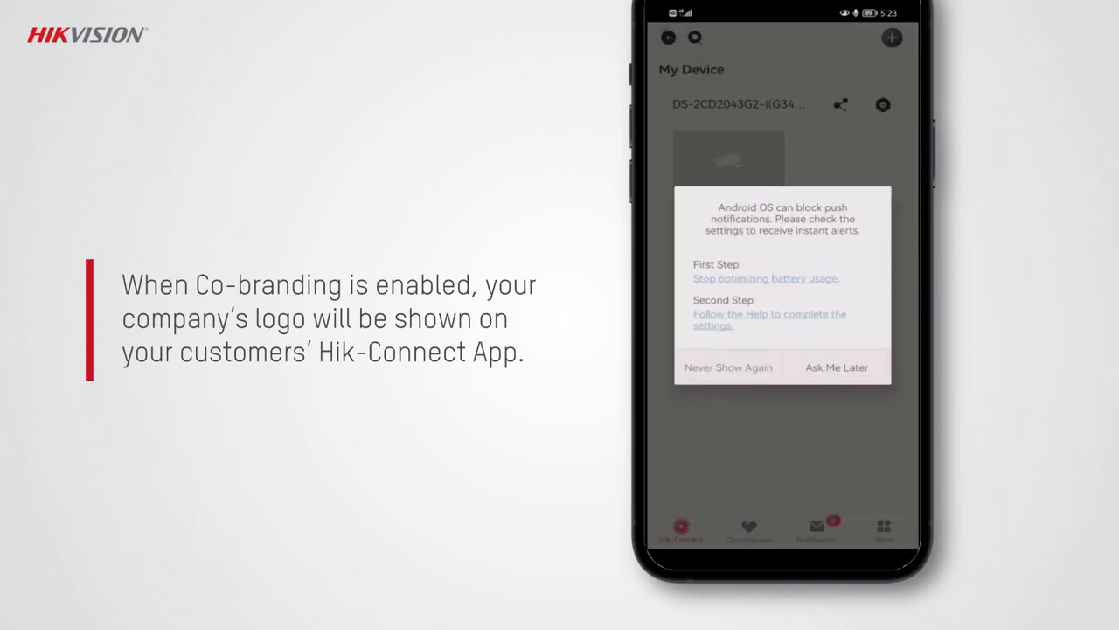
pyautogui.click(892, 540)
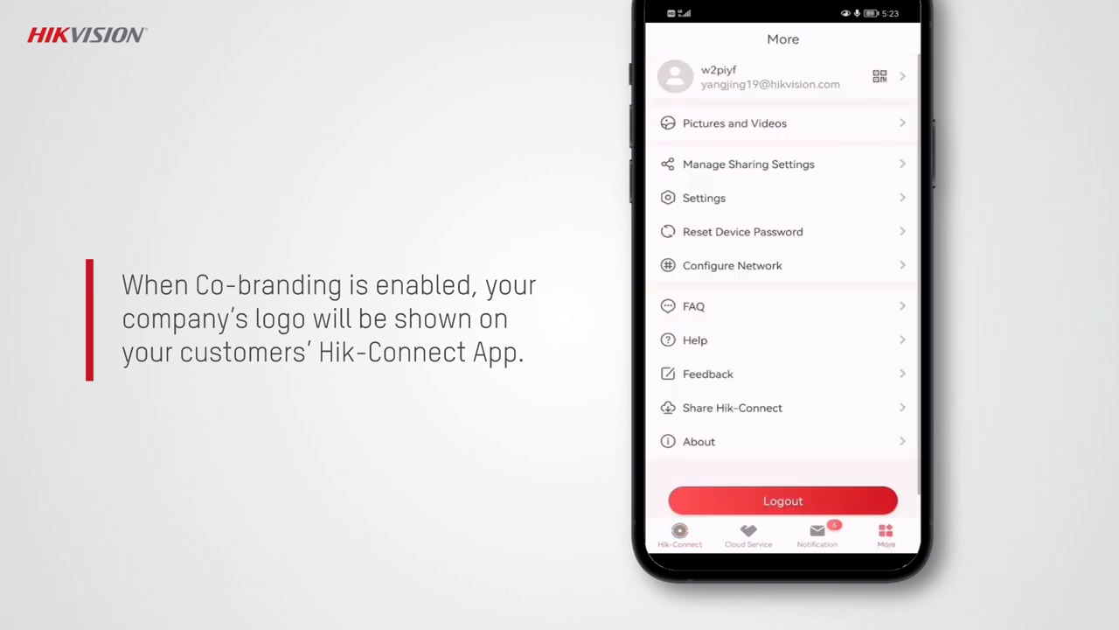
pyautogui.click(858, 442)
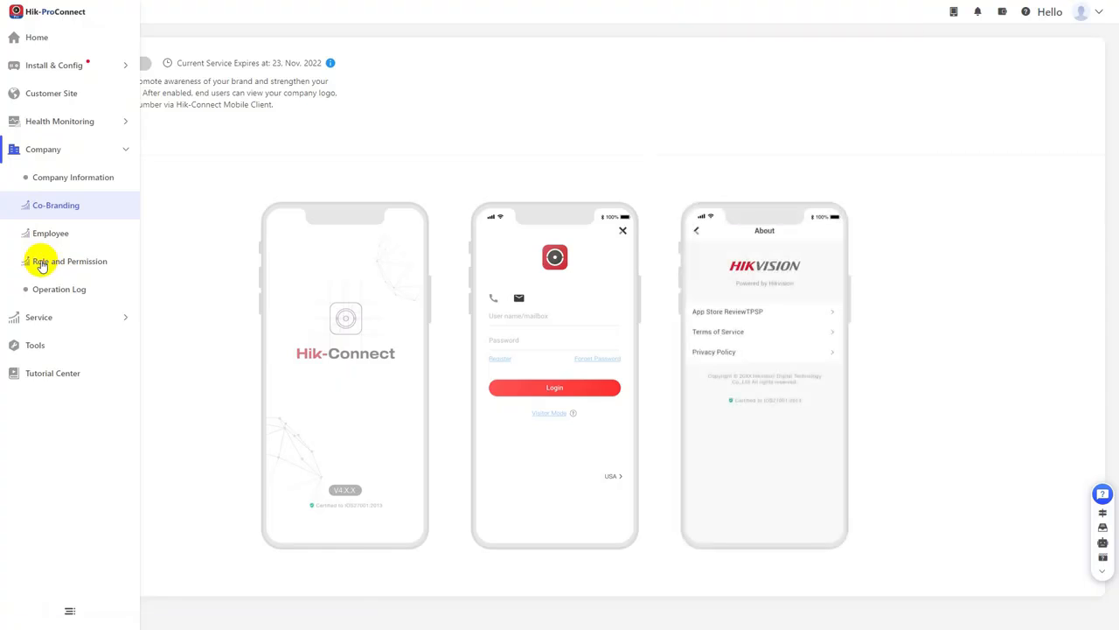
# Step: Start adding a company role under Role and Permission and name it Technical Manager
pyautogui.click(42, 265)
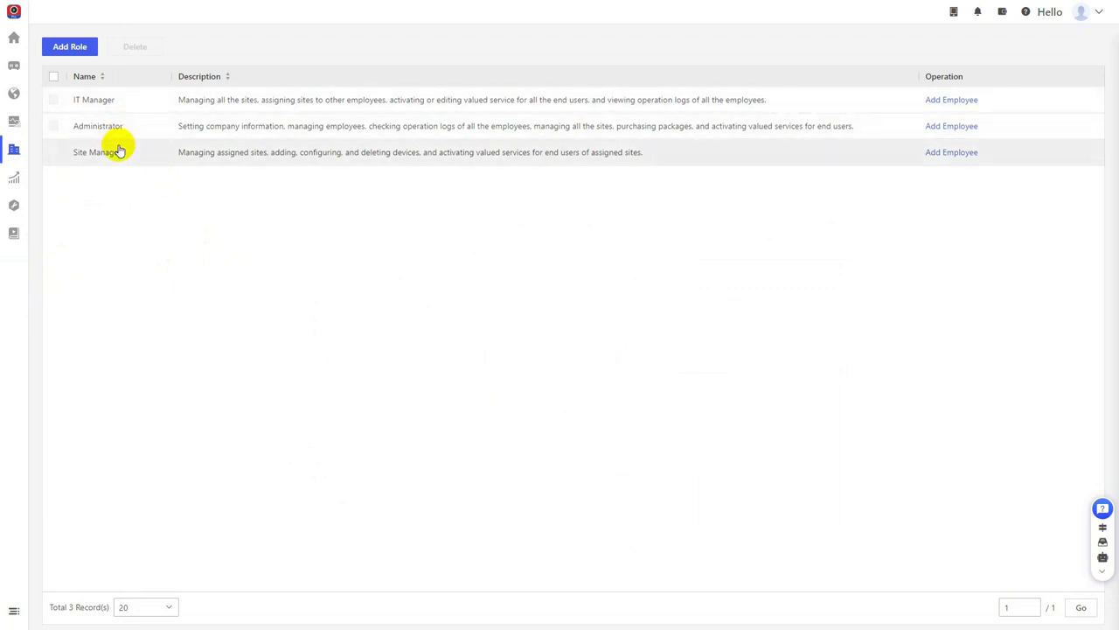
pyautogui.click(77, 51)
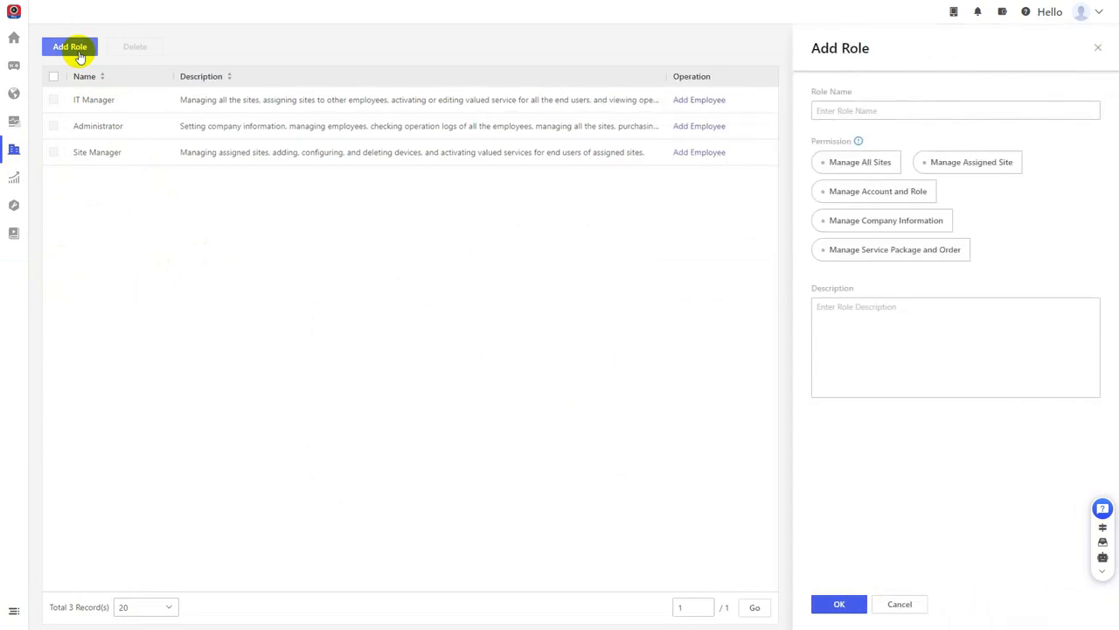
pyautogui.click(867, 111)
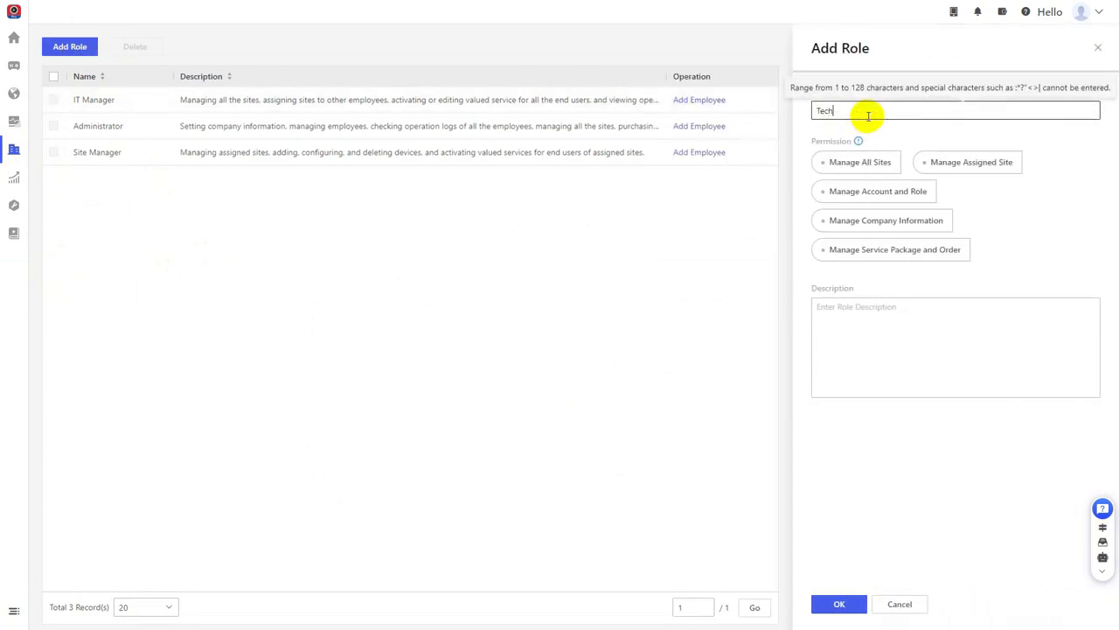
pyautogui.write('Technical Manager')
pyautogui.moveTo(858, 142)
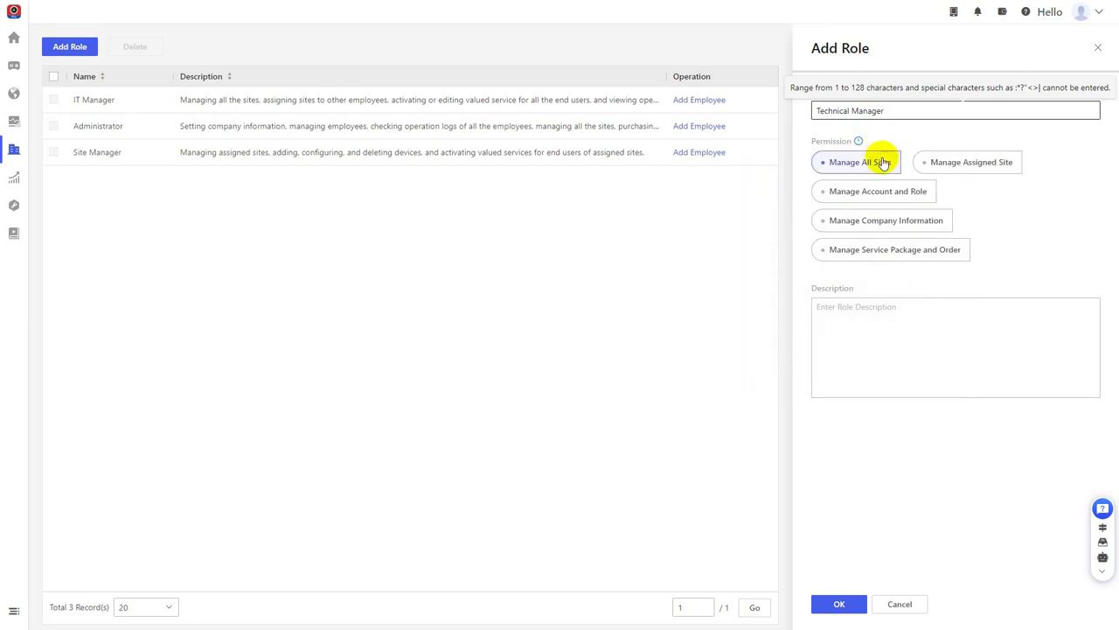
# Step: Grant Manage All Sites, Manage Account and Role, and Manage Company Information, describe these duties in the role description, and save the role
pyautogui.click(878, 162)
pyautogui.click(883, 190)
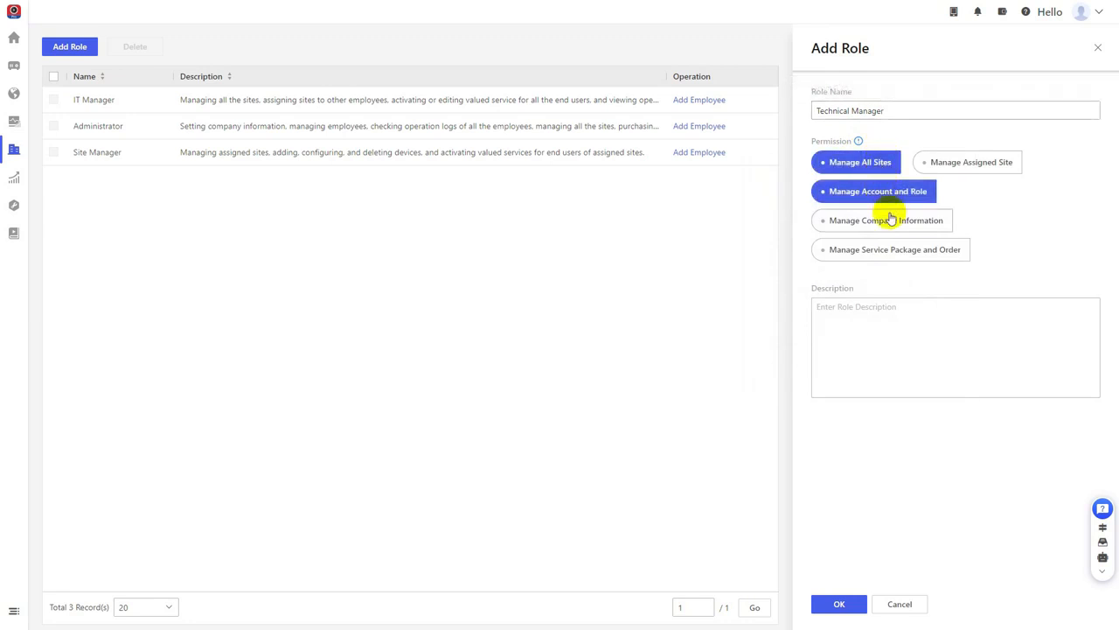
pyautogui.click(889, 221)
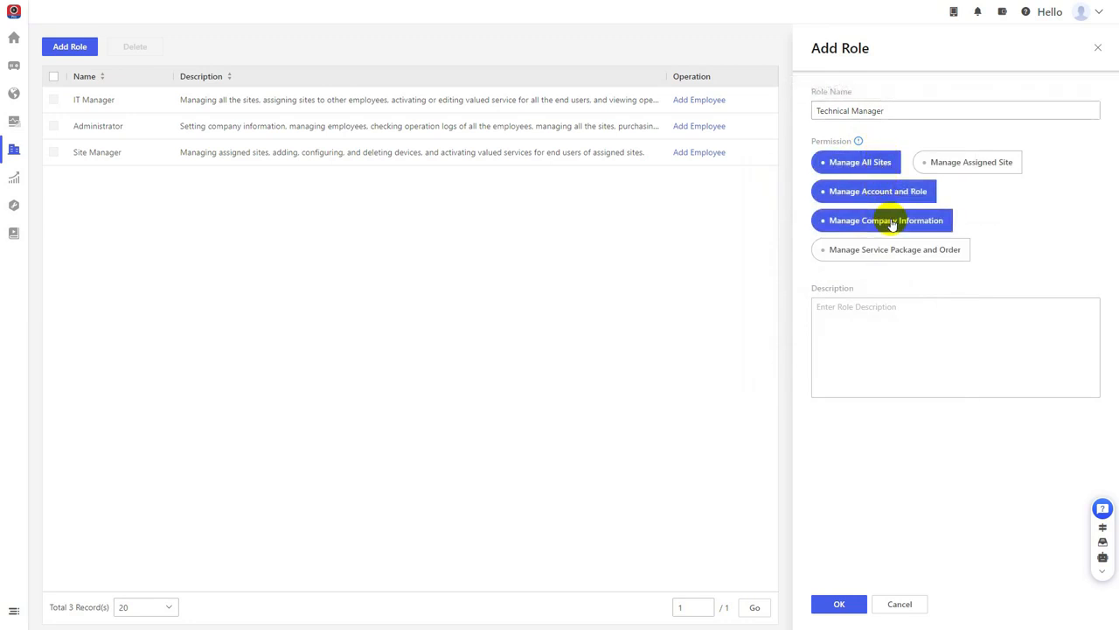
pyautogui.click(886, 307)
pyautogui.write('Managing all the sites, account and role, and the company information.')
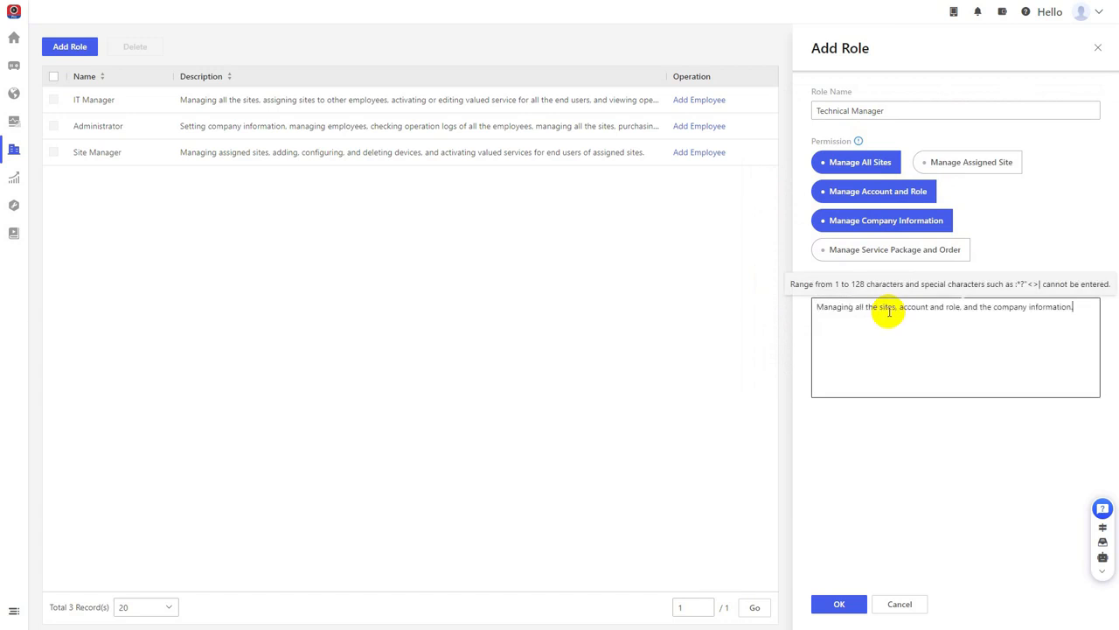
pyautogui.click(841, 603)
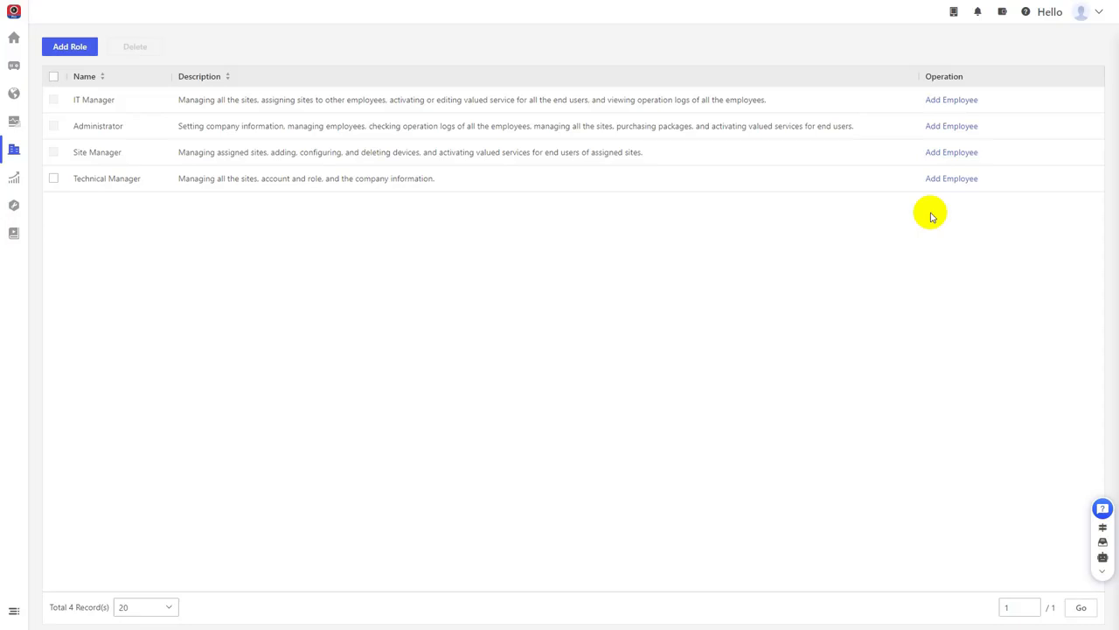
# Step: Add an employee to the Technical Manager role by email address and send the registration invitation
pyautogui.click(950, 181)
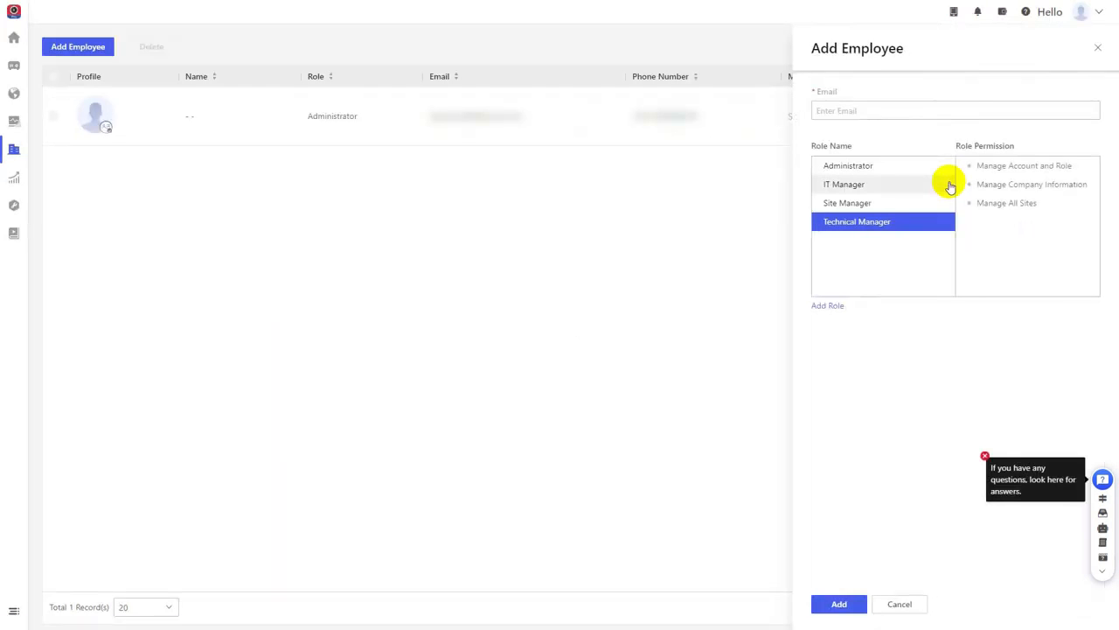
pyautogui.click(882, 111)
pyautogui.hotkey('ctrl', 'v')
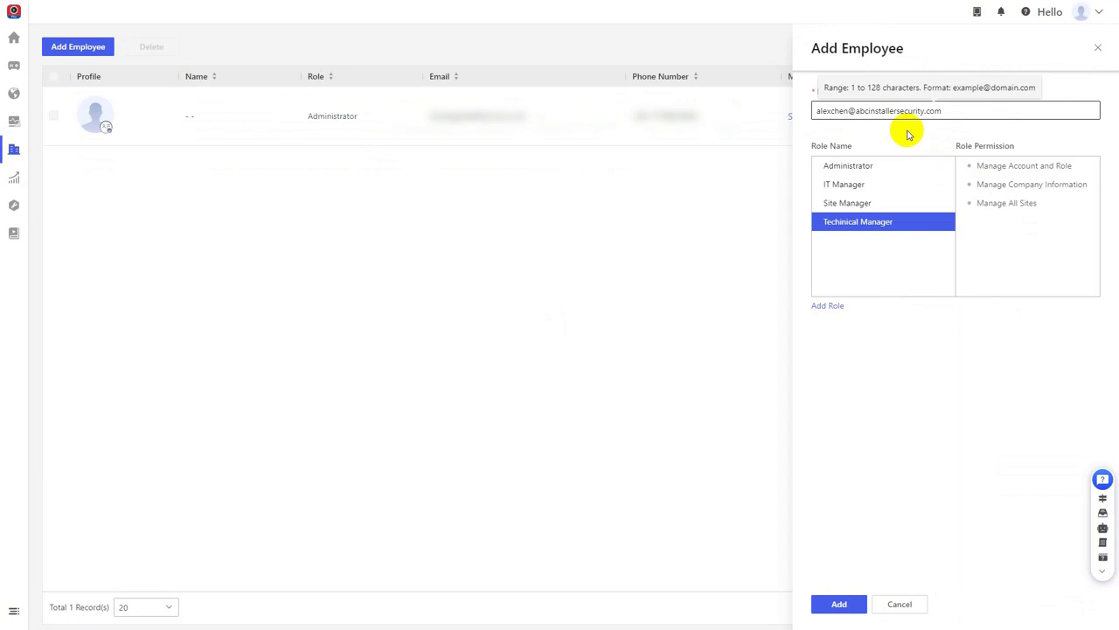
pyautogui.click(903, 223)
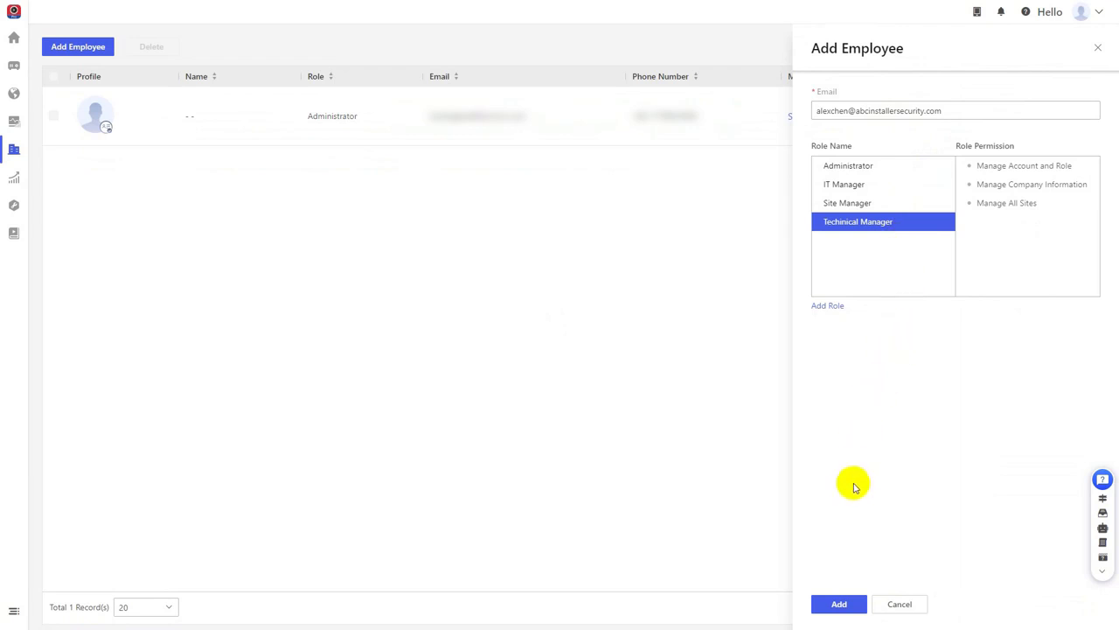
pyautogui.click(847, 604)
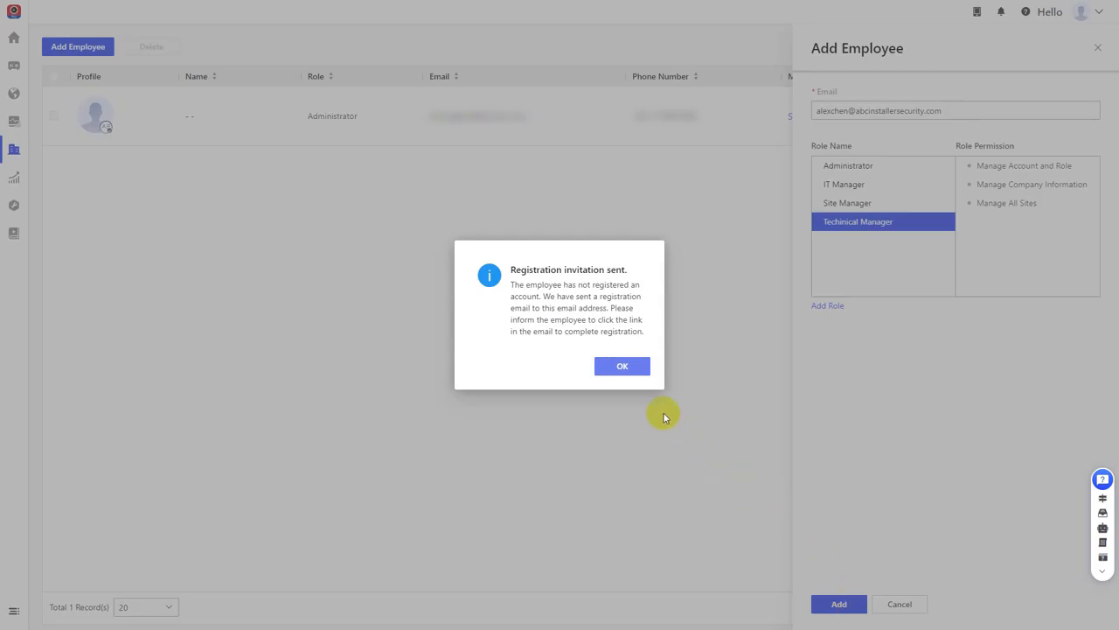
pyautogui.click(634, 370)
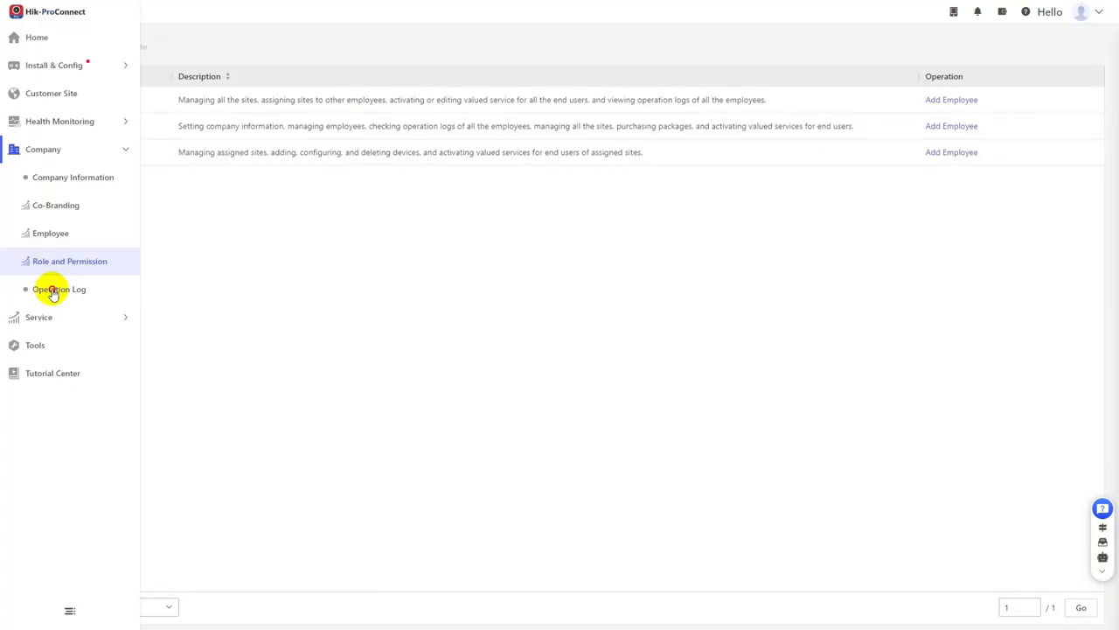
# Step: Search the company operation log for all employees' records from Yesterday
pyautogui.click(51, 288)
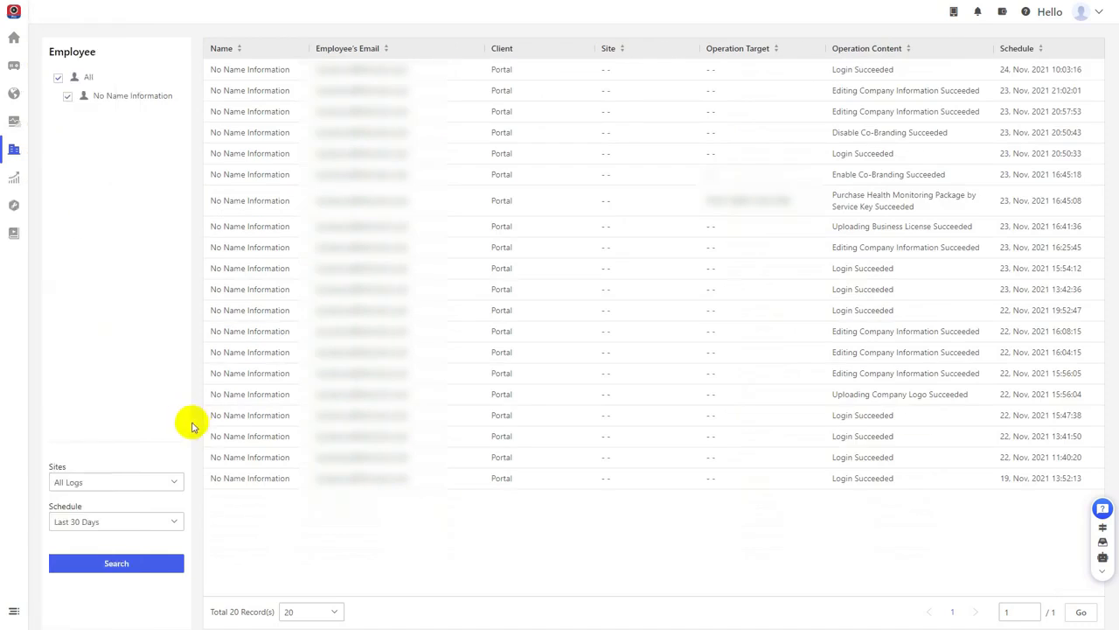
pyautogui.click(175, 522)
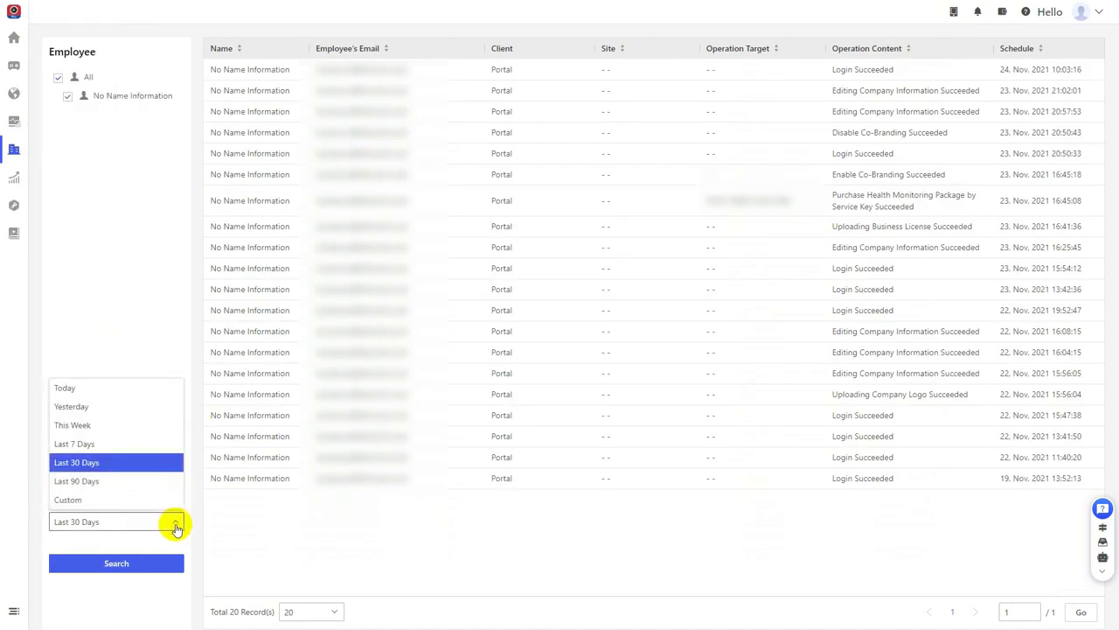
pyautogui.click(96, 406)
pyautogui.click(122, 563)
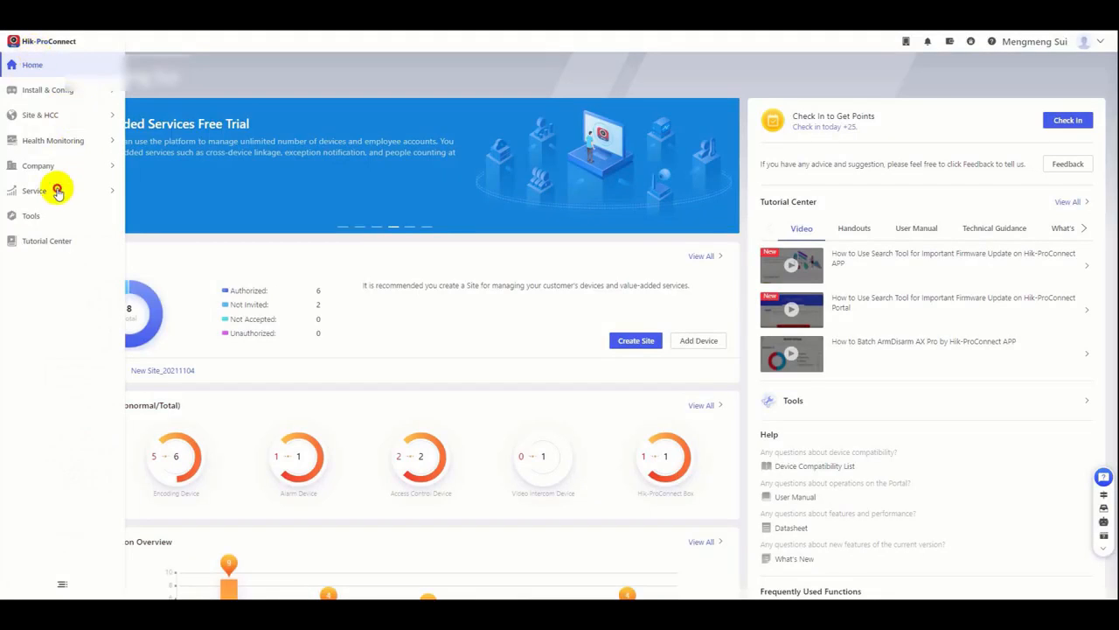
# Step: Open the online purchase page for the Health Monitoring Package from the Service Market
pyautogui.click(57, 191)
pyautogui.click(51, 215)
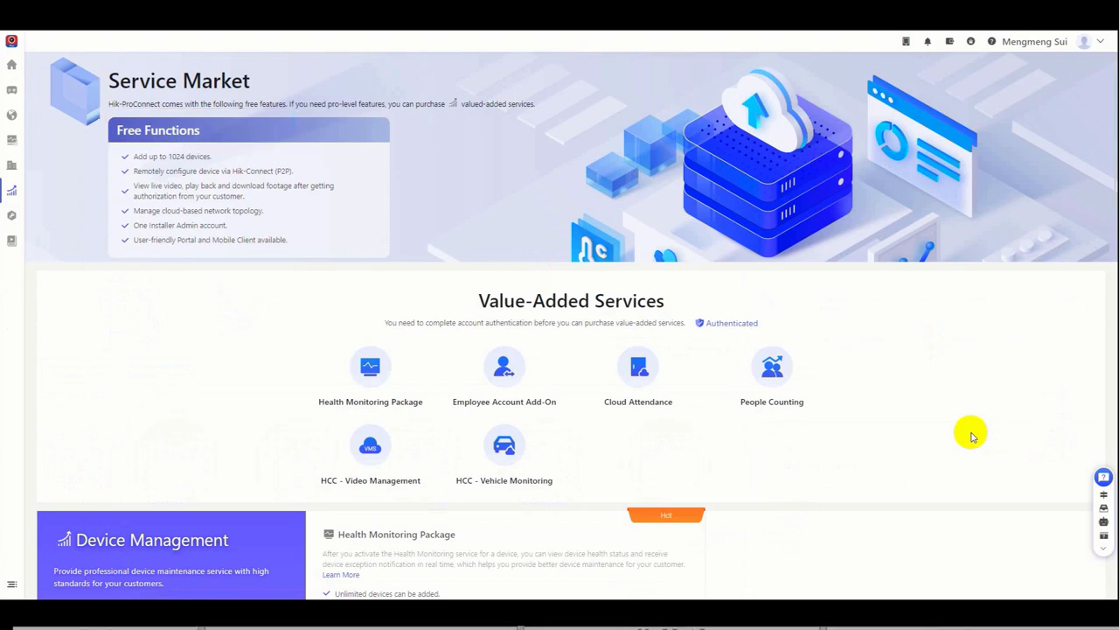
pyautogui.scroll(-5, 973, 435)
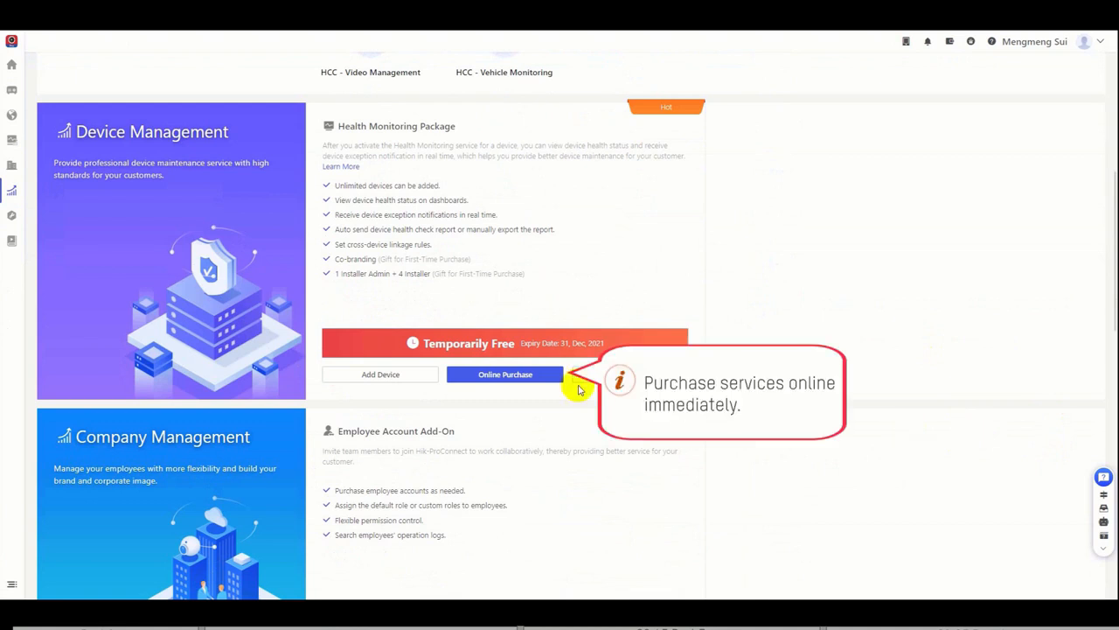
pyautogui.click(519, 374)
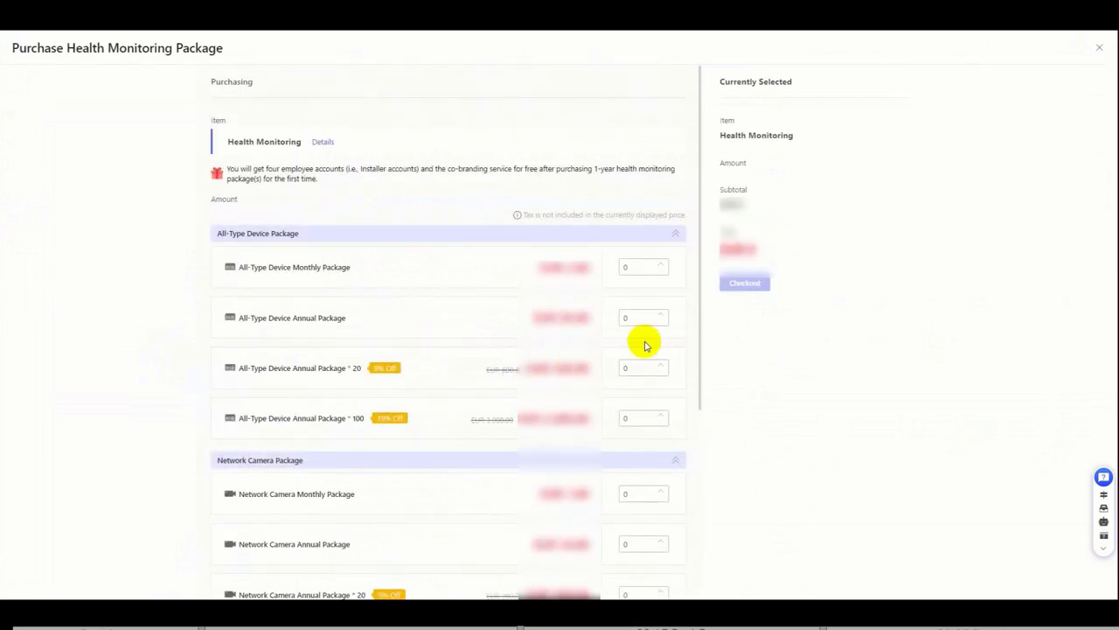
# Step: Select one All-Type Device Monthly Package, one Annual Package and one Annual Package * 20, and proceed to checkout
pyautogui.click(661, 262)
pyautogui.click(661, 312)
pyautogui.click(661, 363)
pyautogui.scroll(-4, 670, 382)
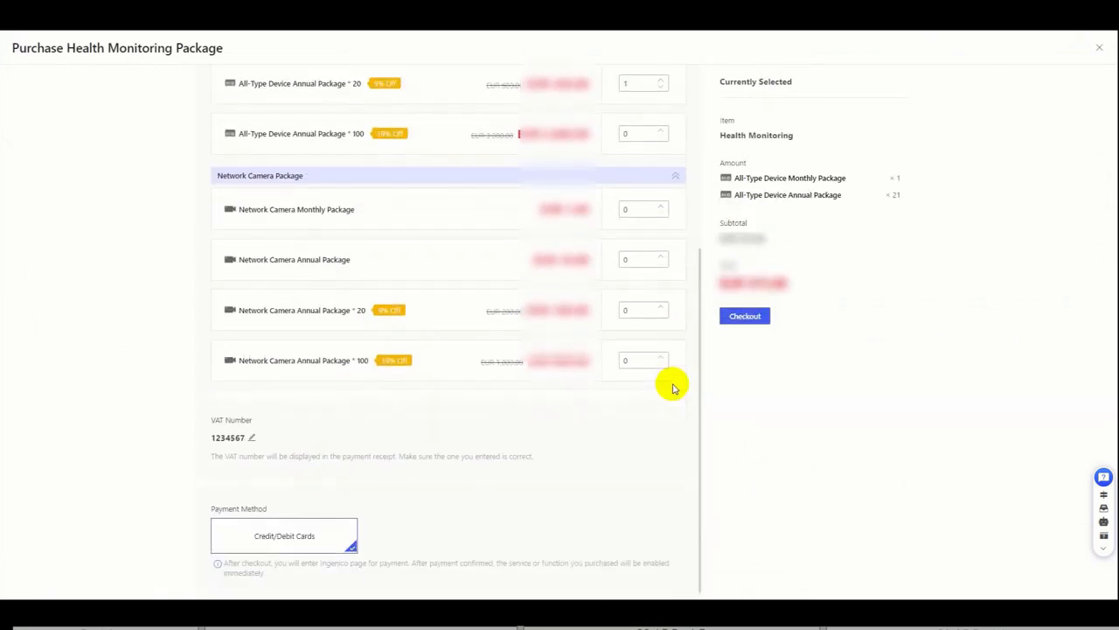
pyautogui.click(750, 318)
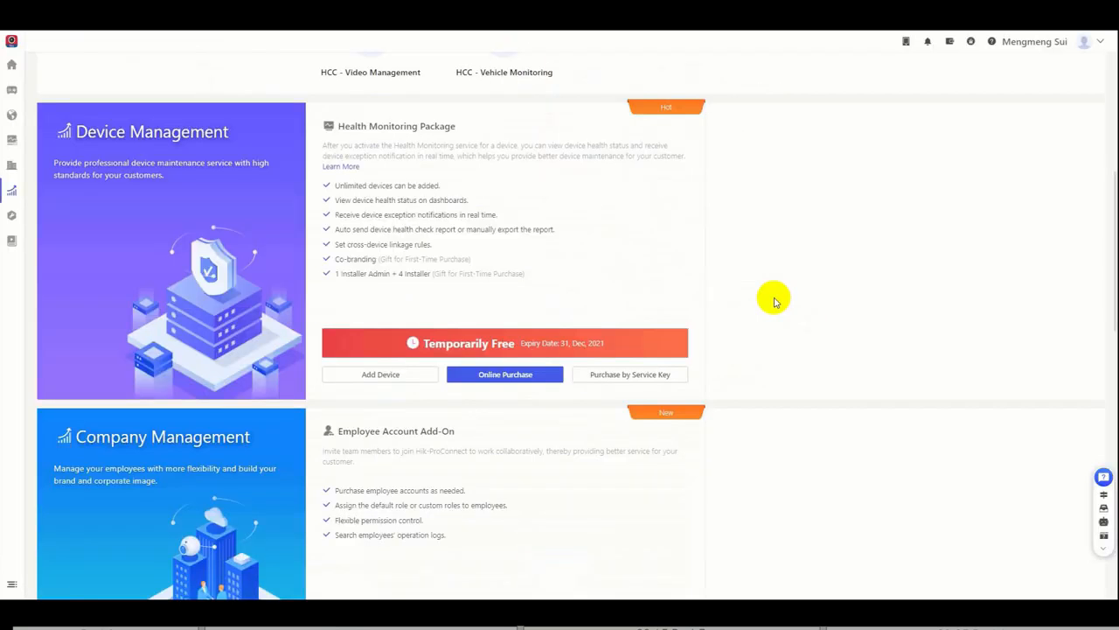
# Step: Enter a service key for purchasing Health Monitoring, and close the dialog without submitting it
pyautogui.click(618, 378)
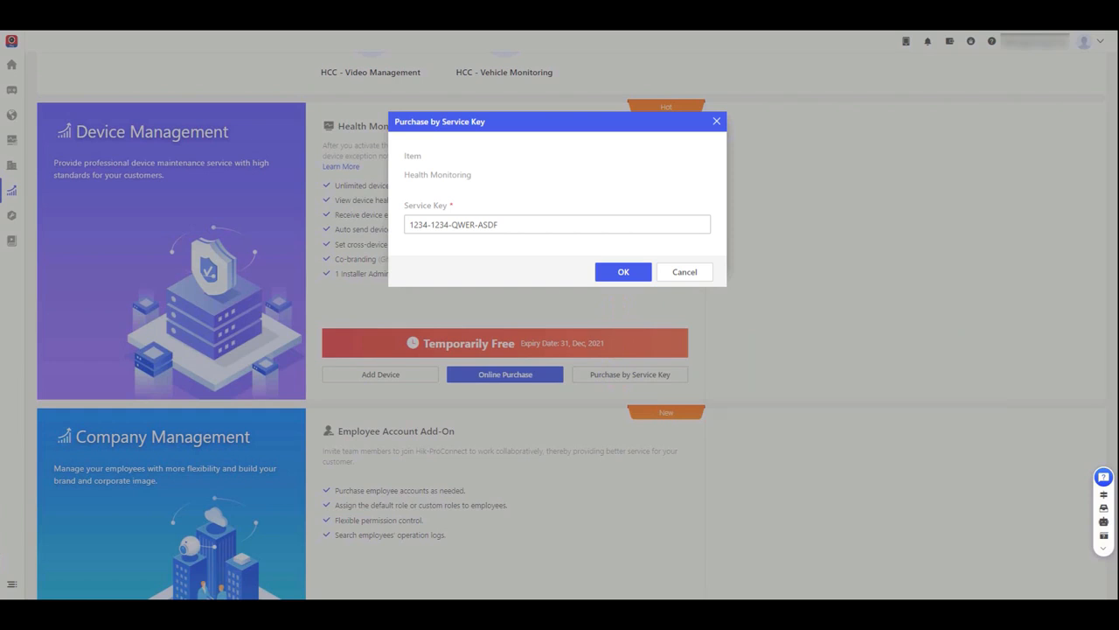
pyautogui.click(717, 123)
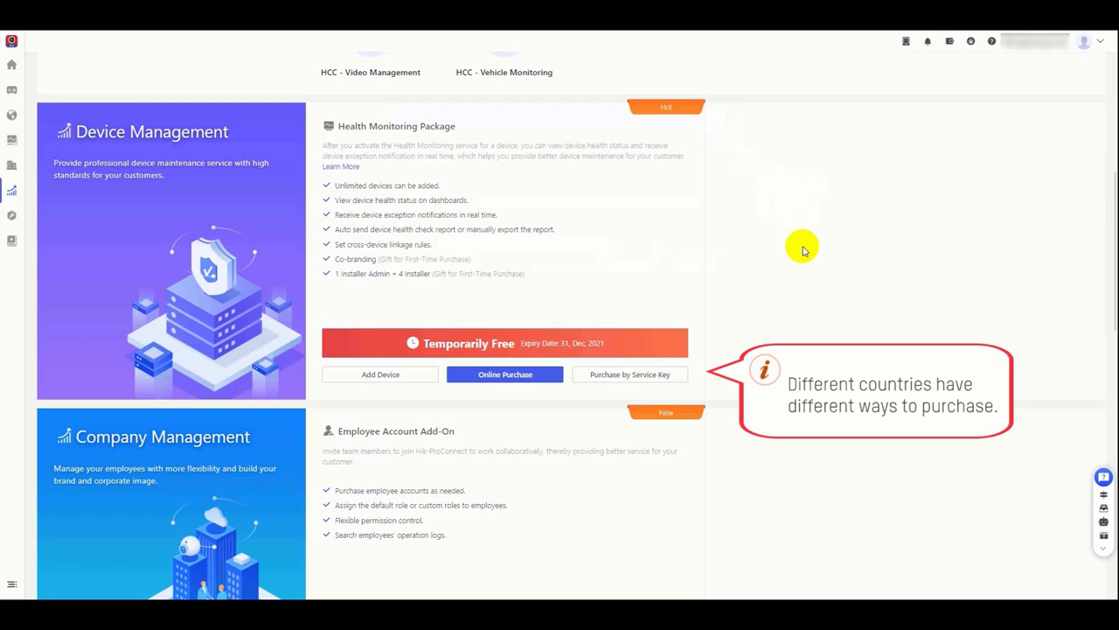
# Step: Open My Service and review the free, health monitoring and cloud storage packages
pyautogui.moveTo(17, 53)
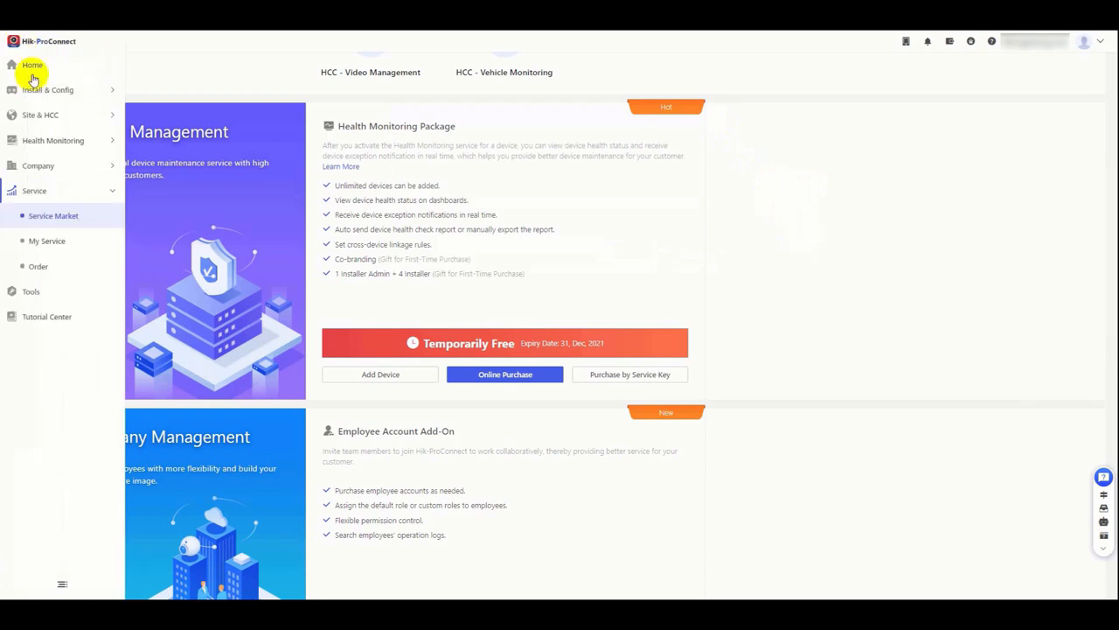
pyautogui.click(48, 243)
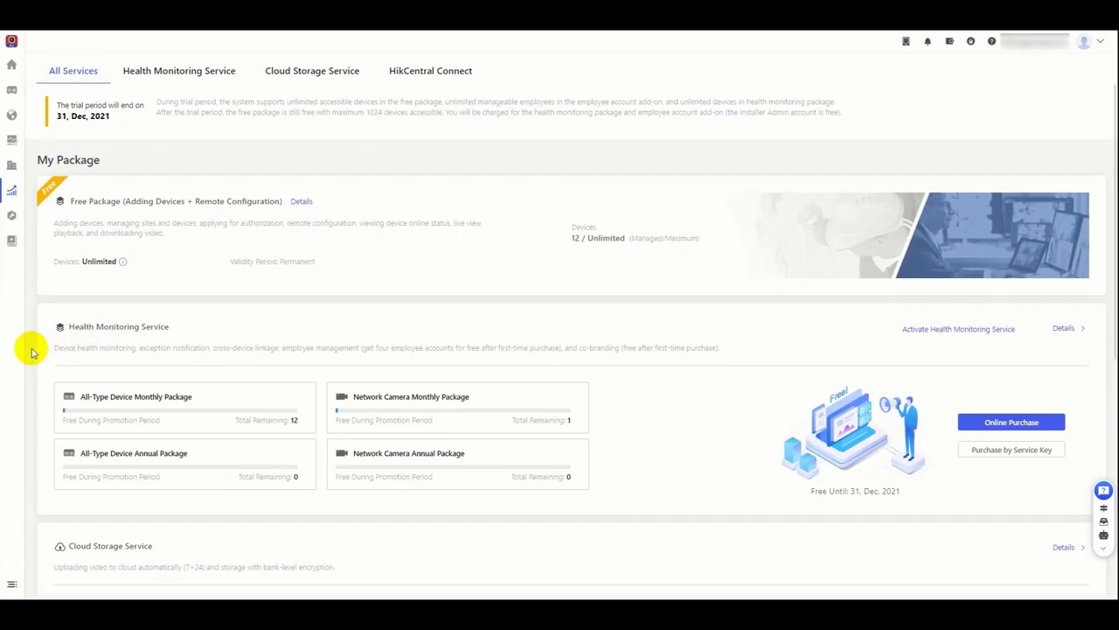
pyautogui.scroll(-1, 31, 353)
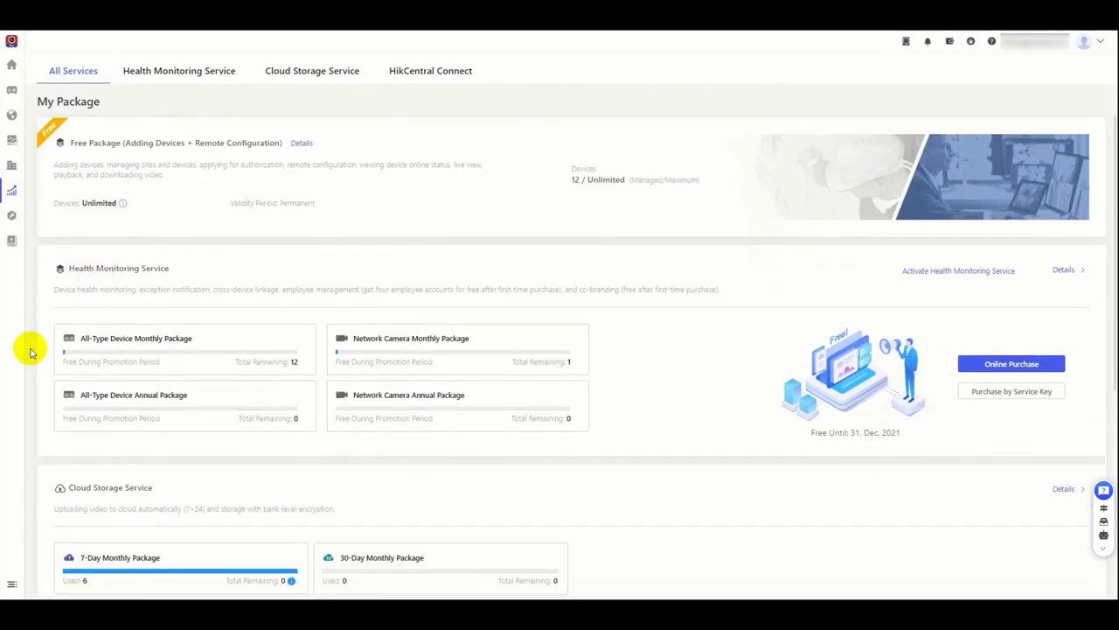
# Step: Review the package overview for all services down to the Employee Account Add-on
pyautogui.scroll(-1, 31, 352)
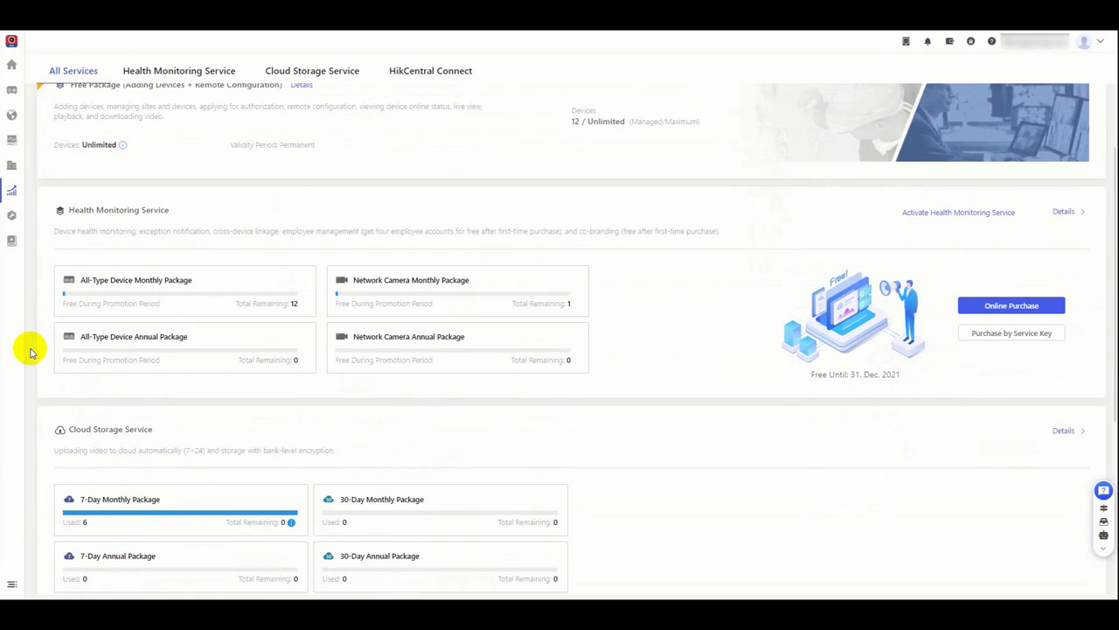
pyautogui.scroll(2, 31, 352)
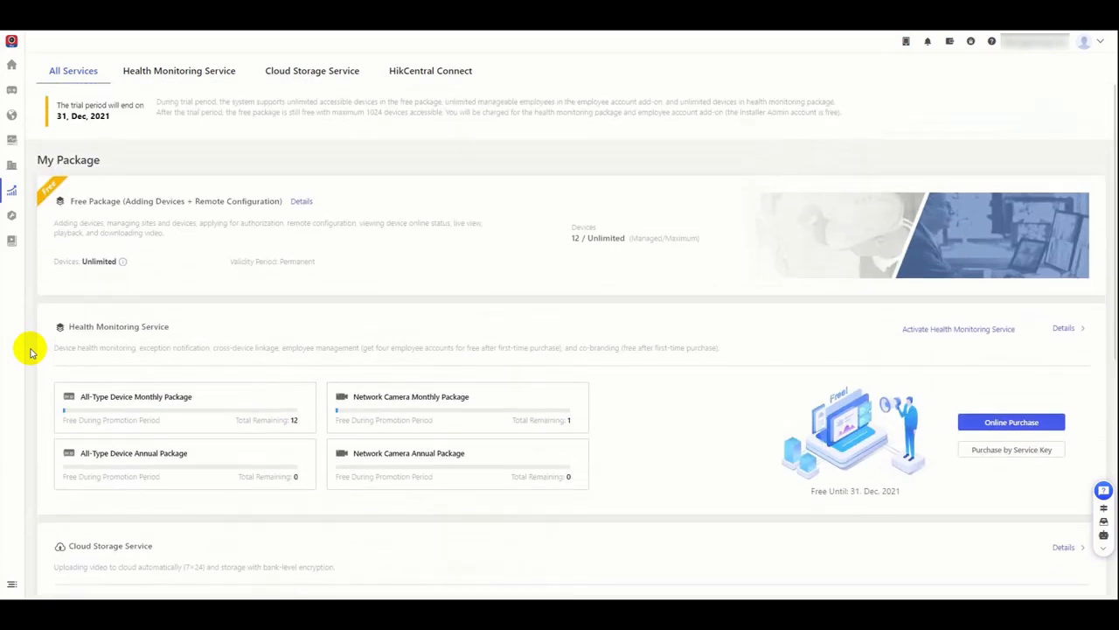
pyautogui.scroll(-3, 30, 352)
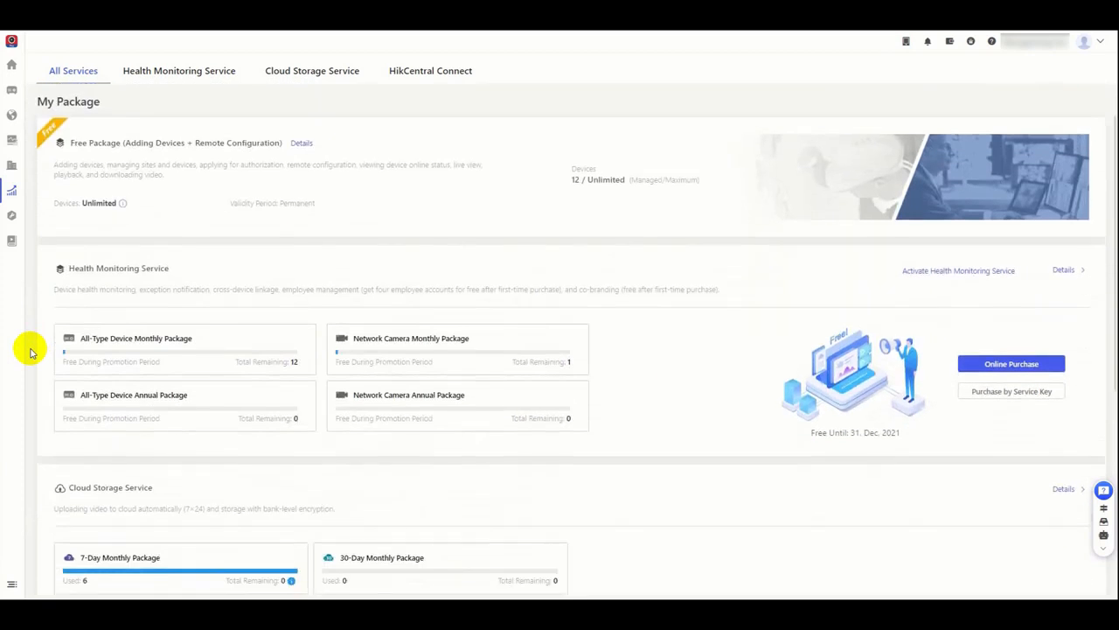
pyautogui.scroll(-1, 31, 353)
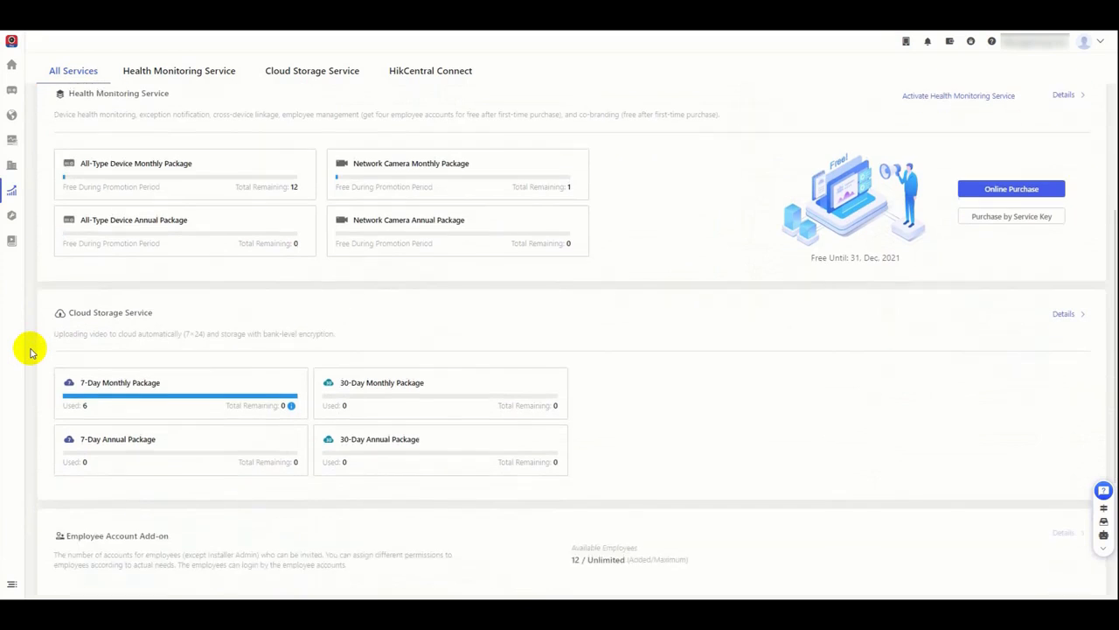
pyautogui.scroll(-4, 29, 349)
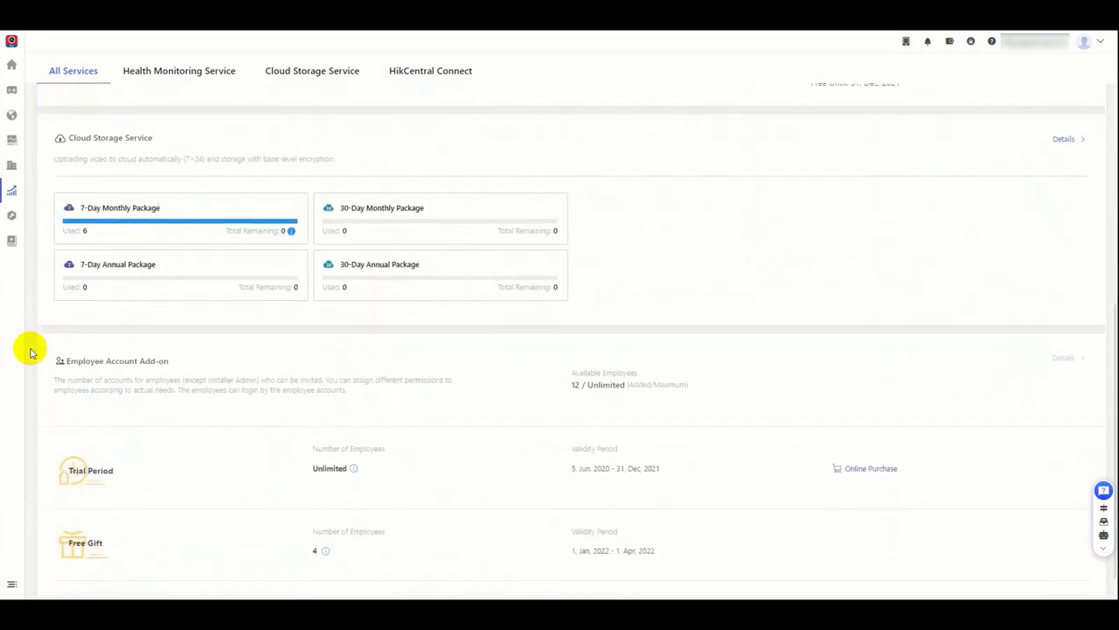
# Step: View the Health Monitoring Service device list and the renewal options of a network camera valid until 31 Jan, 2022, without renewing it
pyautogui.click(165, 74)
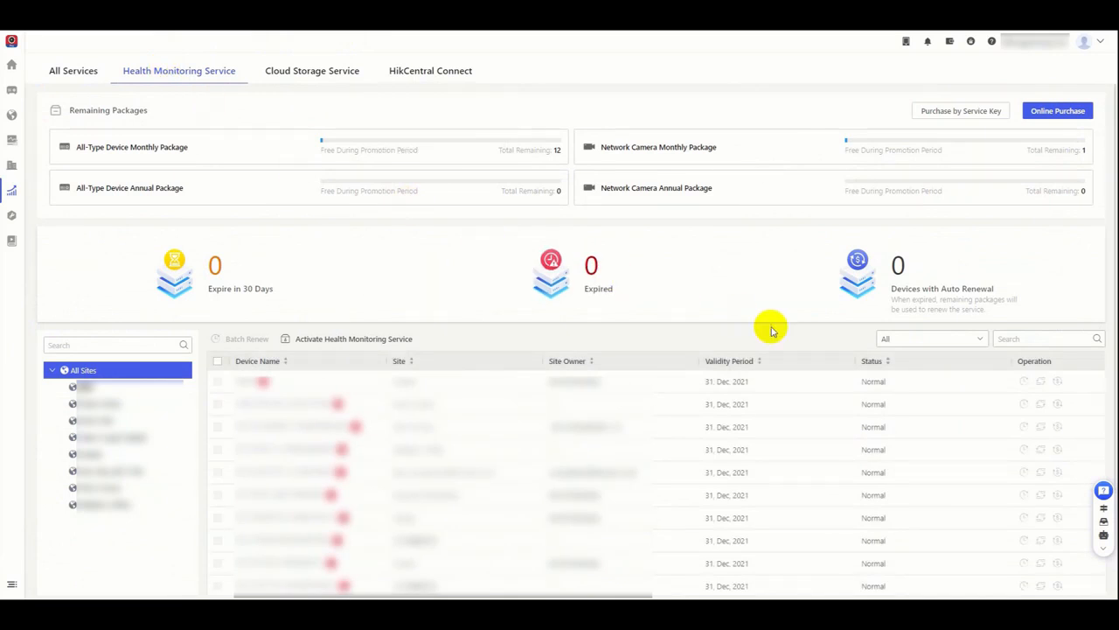
pyautogui.scroll(-5, 769, 324)
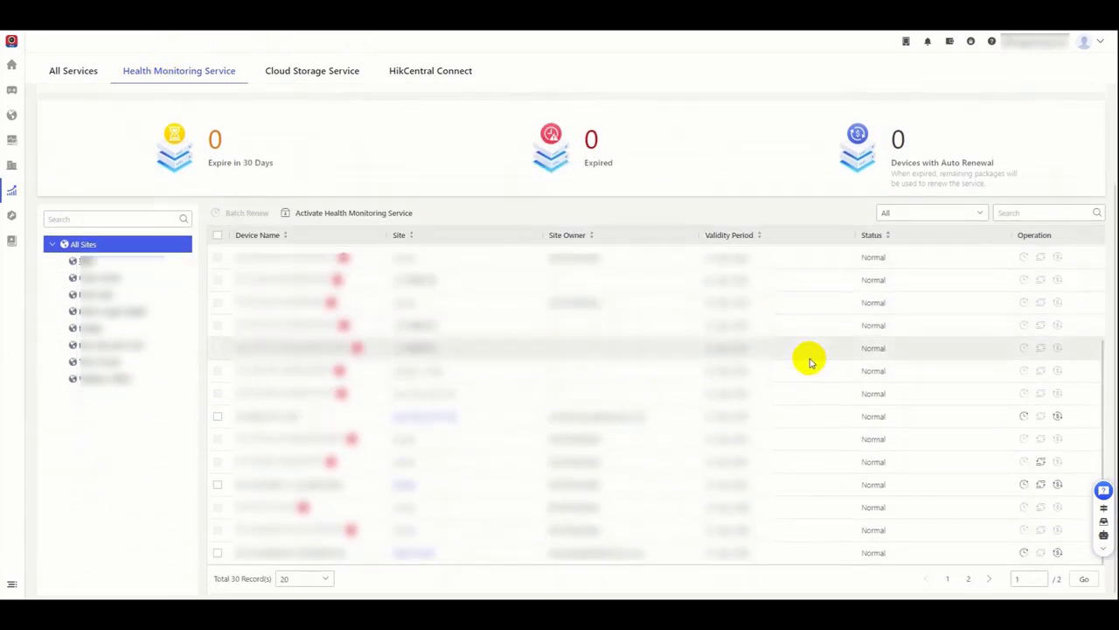
pyautogui.click(1024, 485)
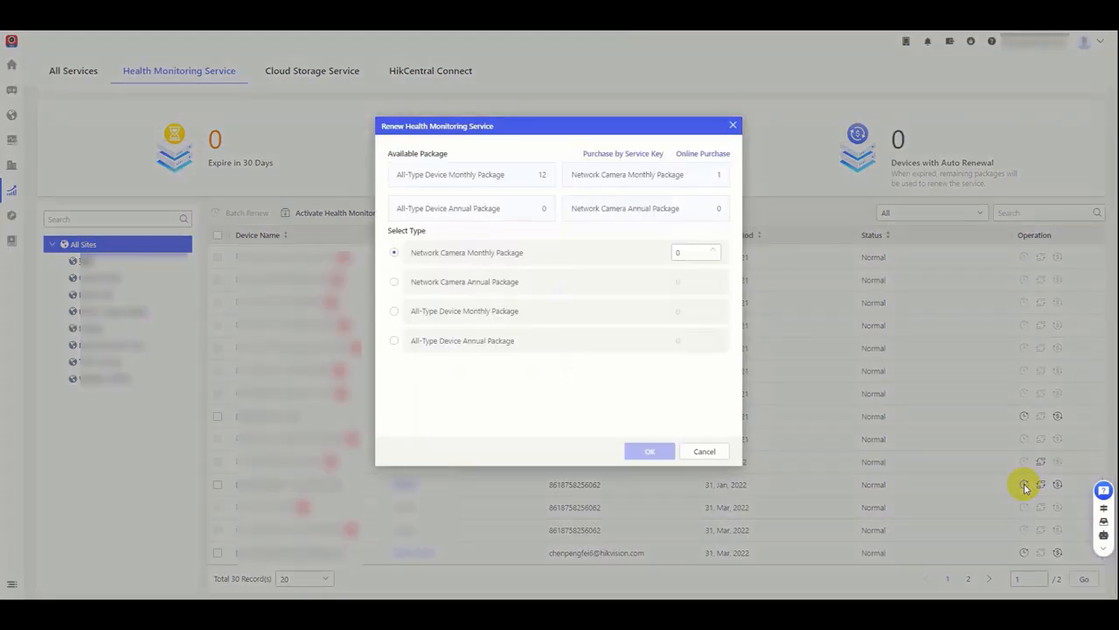
pyautogui.click(707, 451)
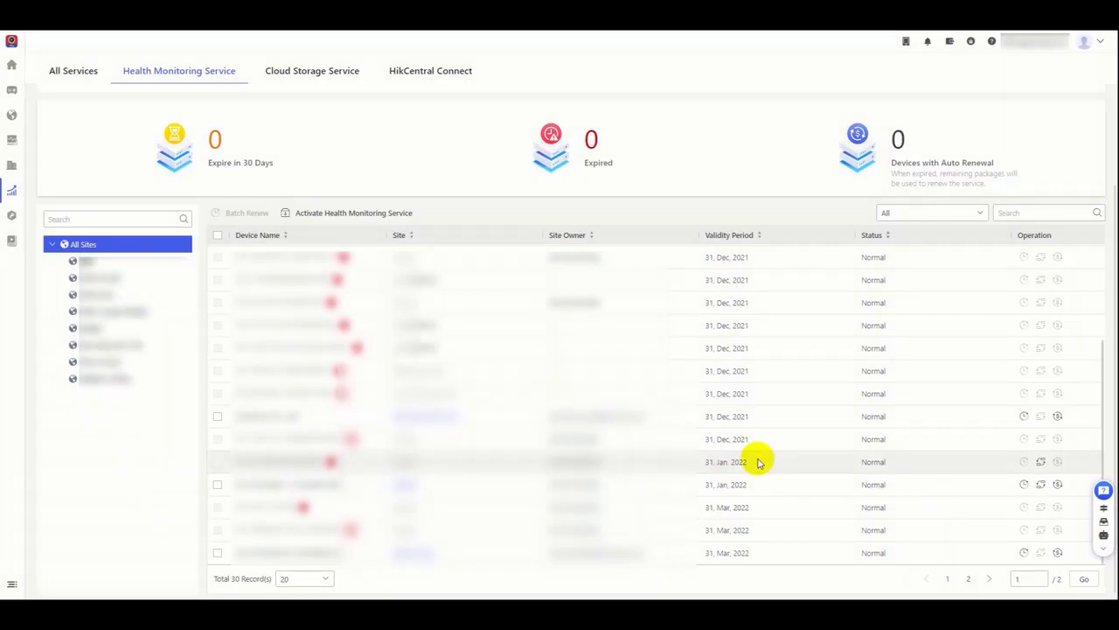
# Step: View the same camera's Auto Renew and Transfer Health Monitoring Service settings, cancelling both without changes
pyautogui.click(1058, 484)
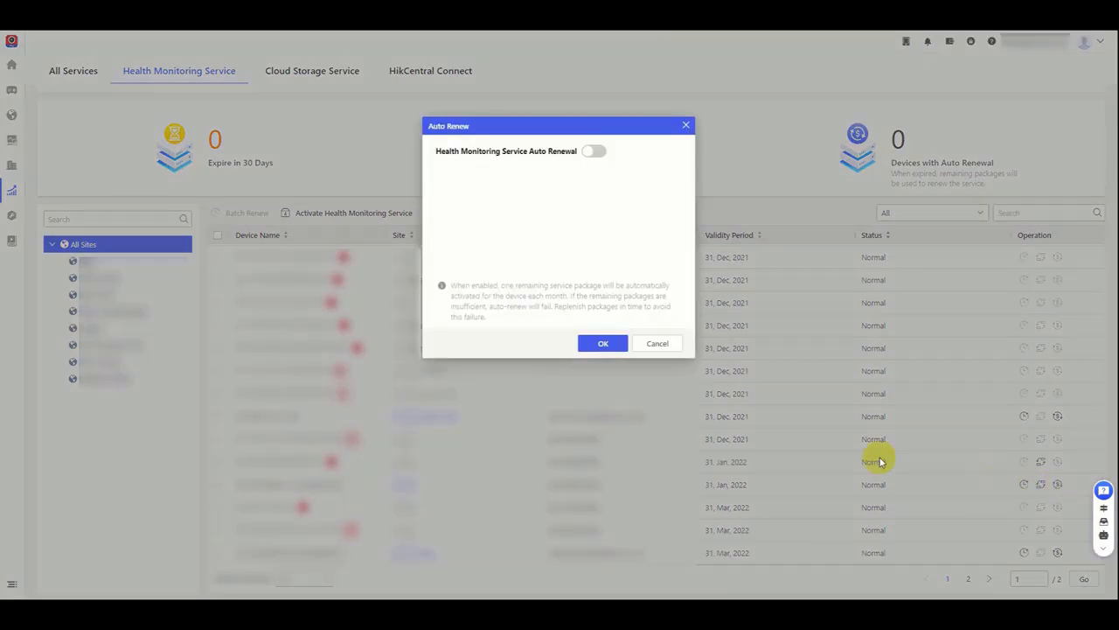
pyautogui.click(656, 344)
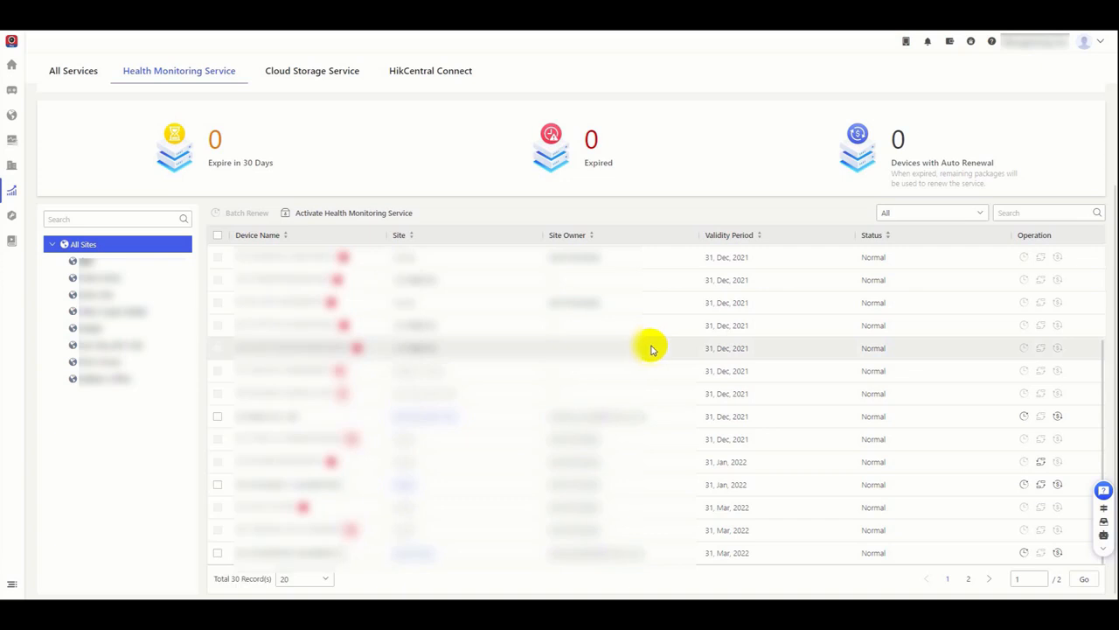
pyautogui.click(1041, 485)
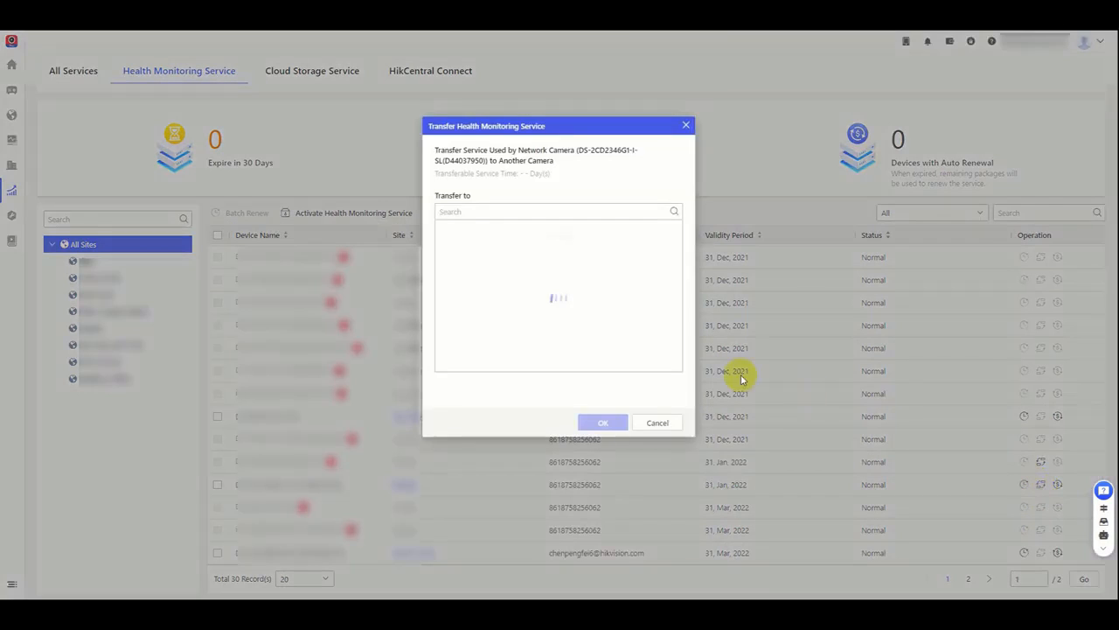
pyautogui.click(656, 423)
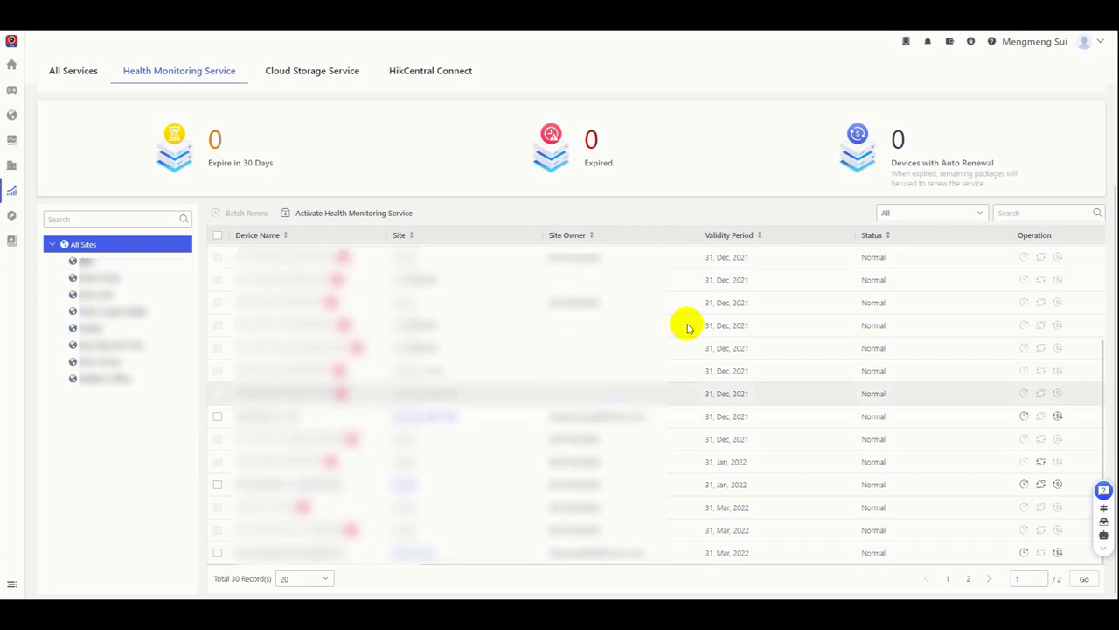
# Step: Open the service orders and review the online purchase records, followed by the purchases by service key
pyautogui.moveTo(12, 191)
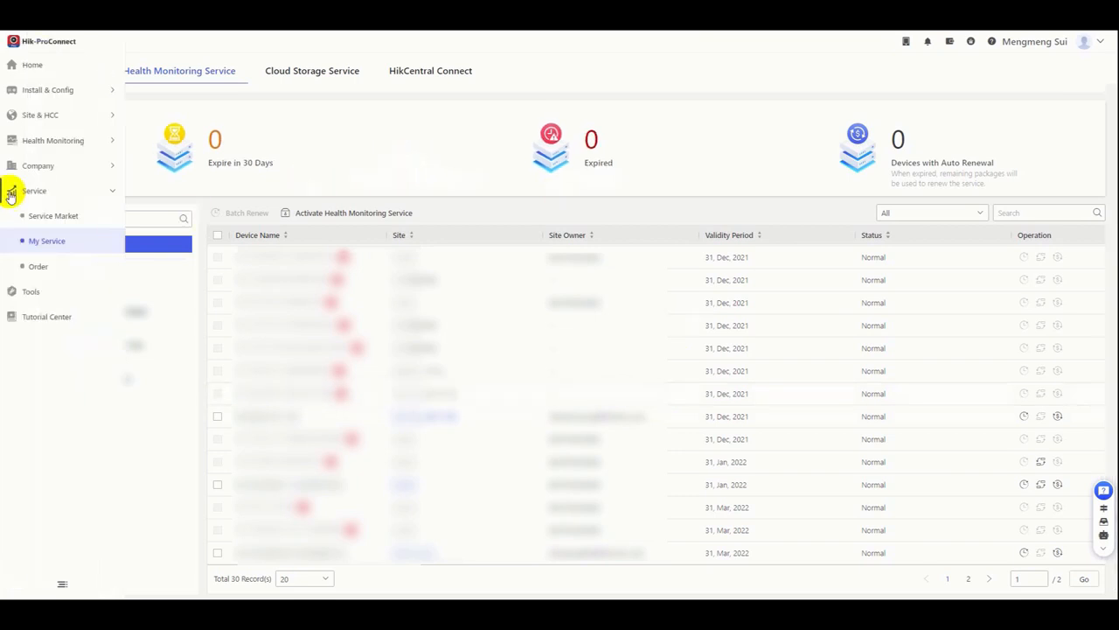
pyautogui.click(42, 267)
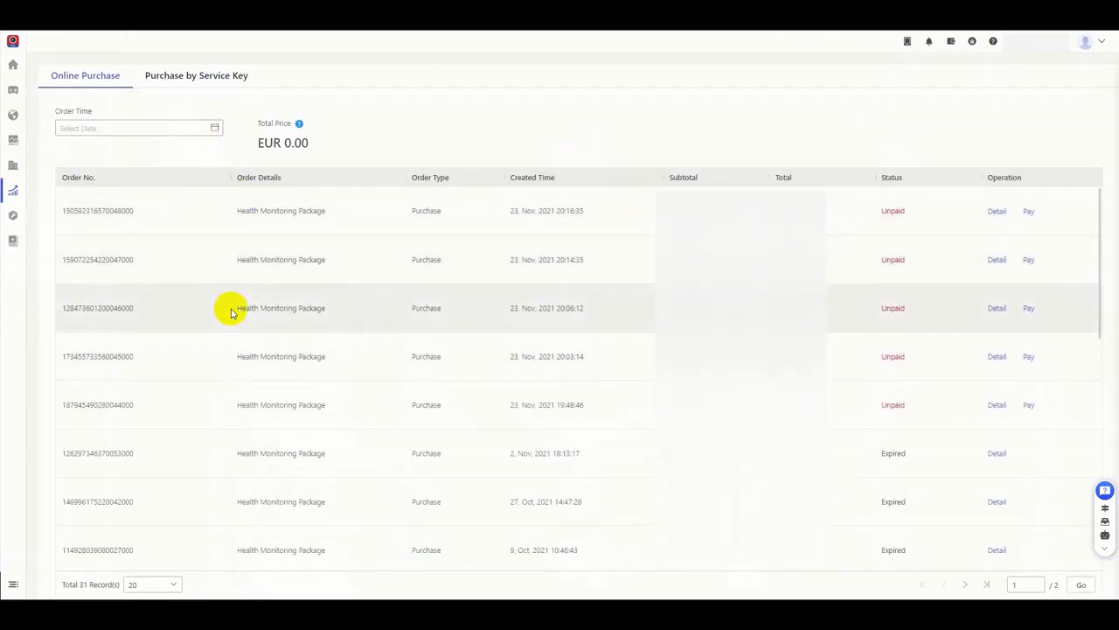
pyautogui.scroll(-3, 230, 312)
pyautogui.scroll(-3, 230, 311)
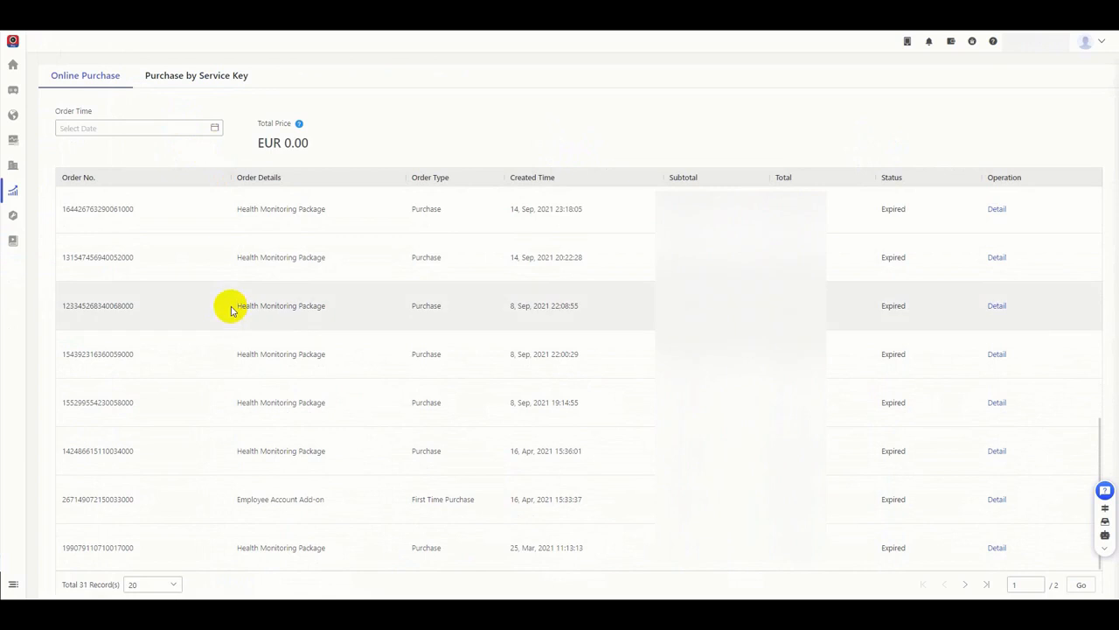
pyautogui.click(189, 77)
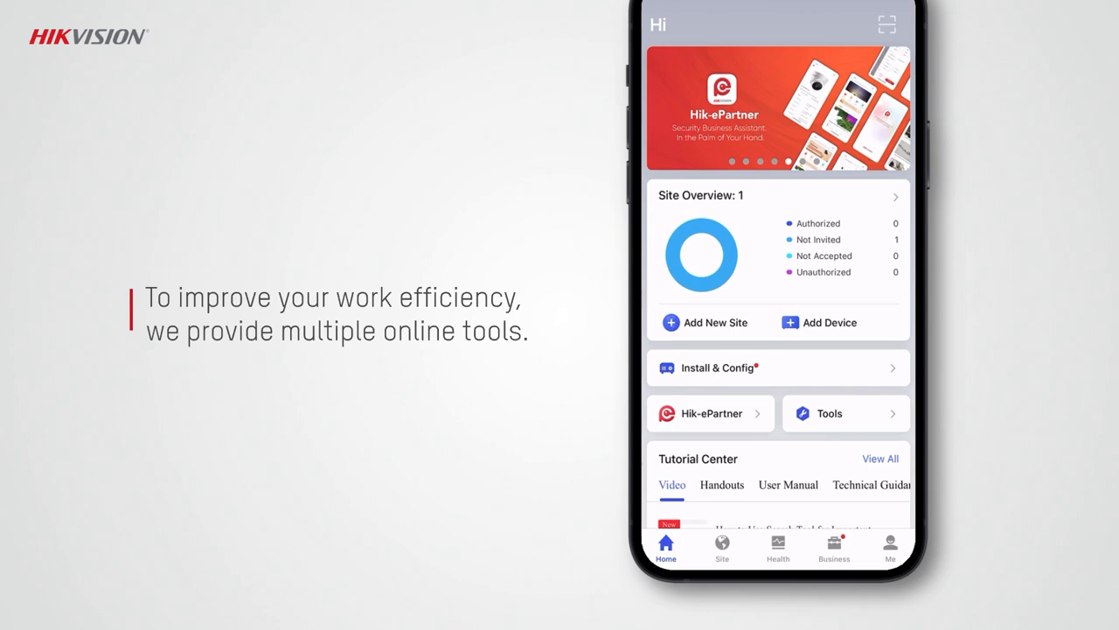
# Step: In the Hik-ProConnect mobile app's Tools, view the important firmware update search and the disk, NVR channel, focal length and bandwidth calculators
pyautogui.click(825, 413)
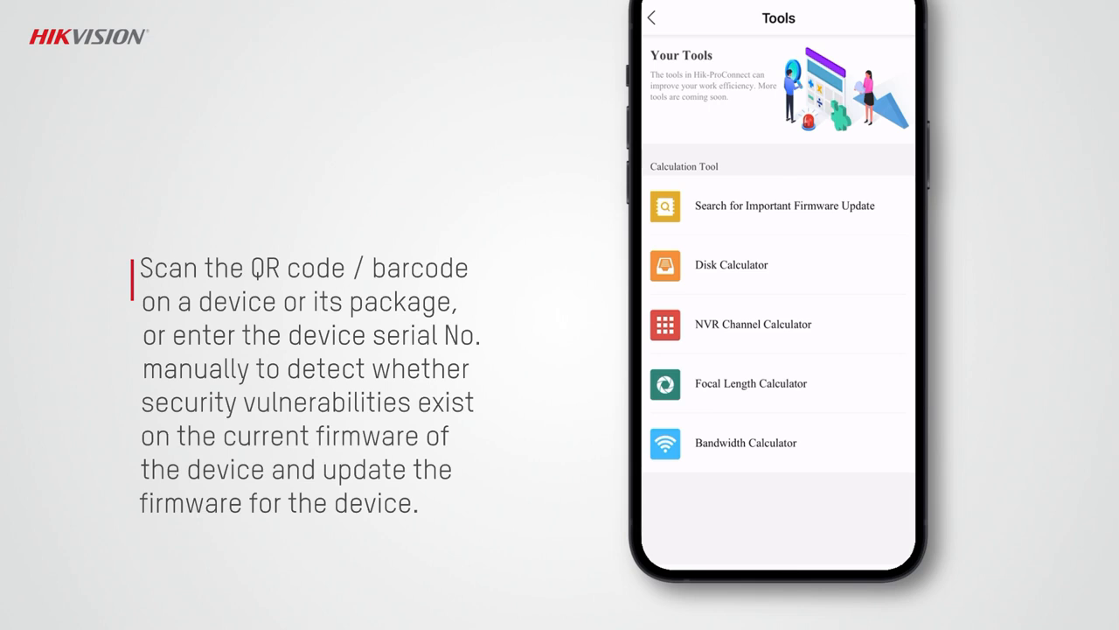
pyautogui.click(767, 203)
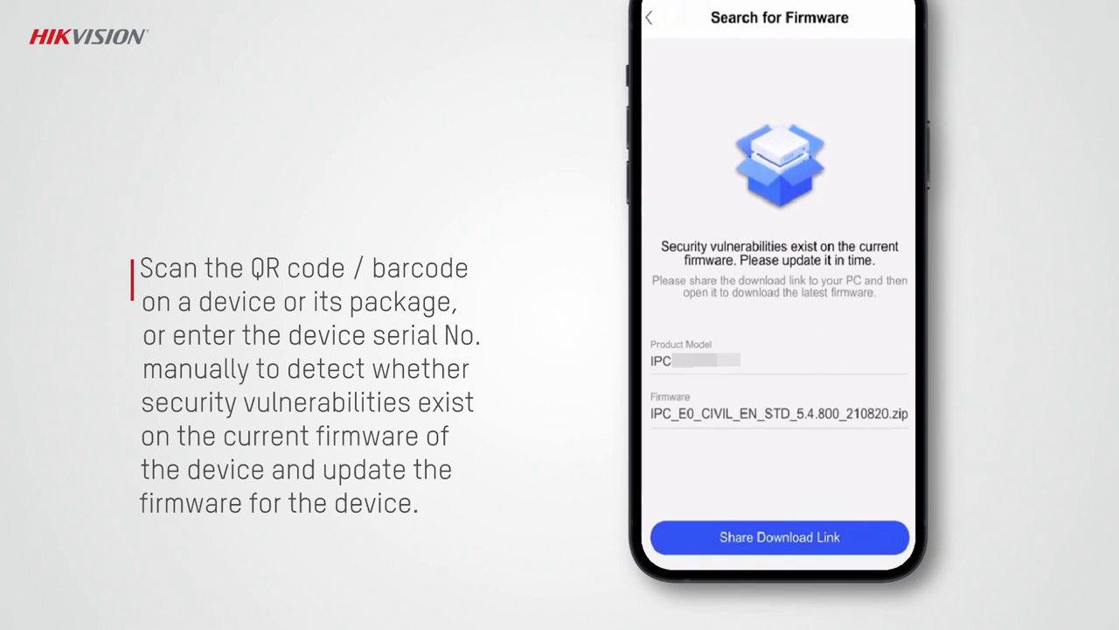
pyautogui.click(733, 268)
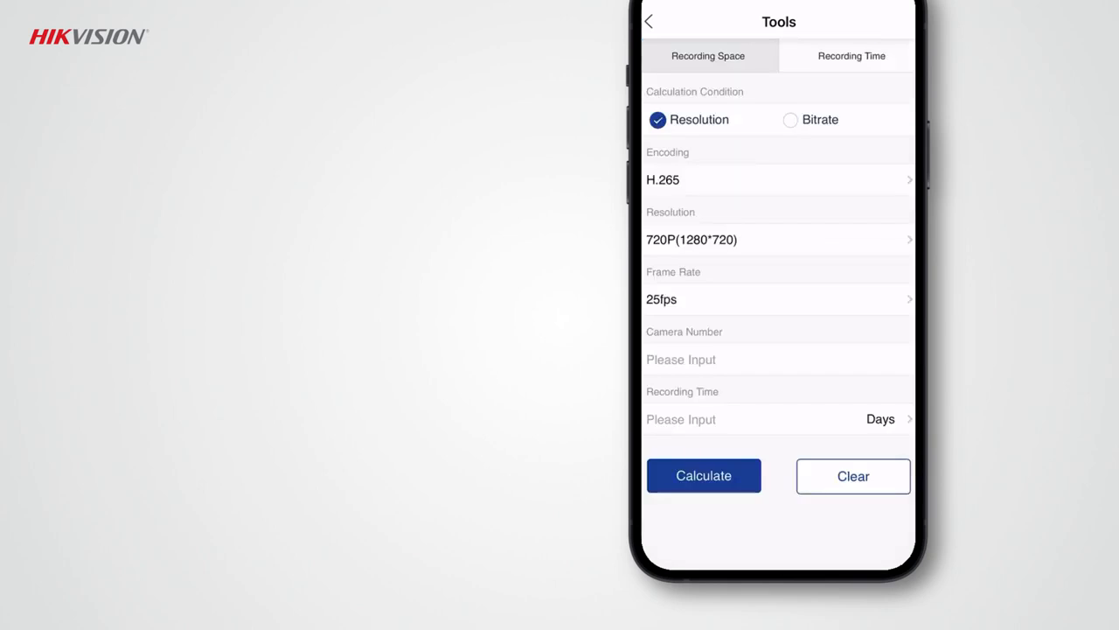
pyautogui.click(743, 327)
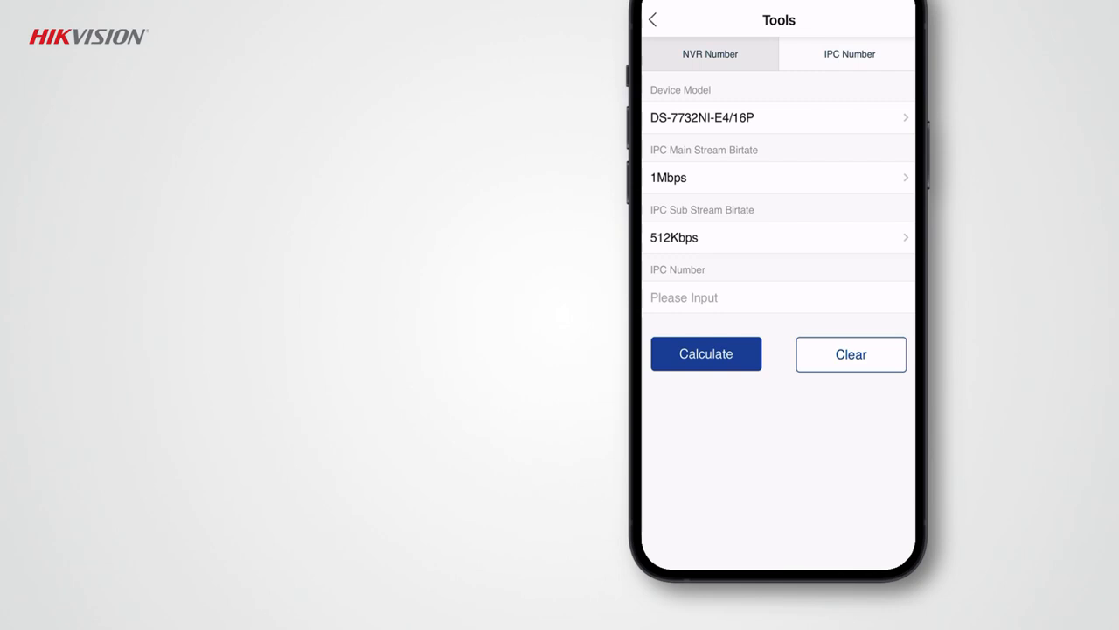
pyautogui.click(748, 398)
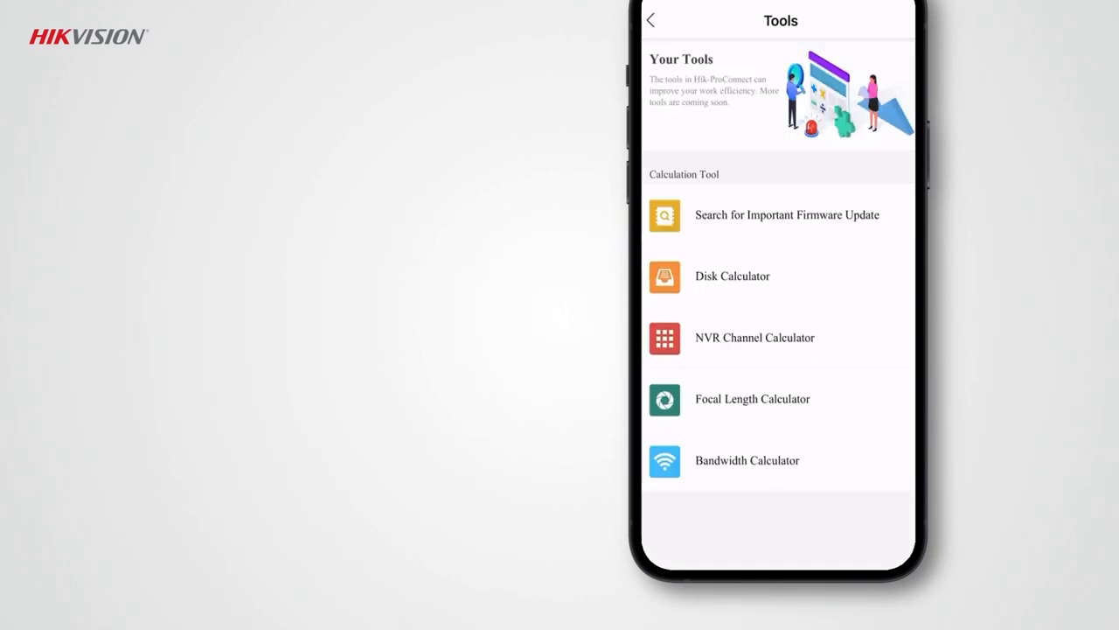
pyautogui.click(744, 457)
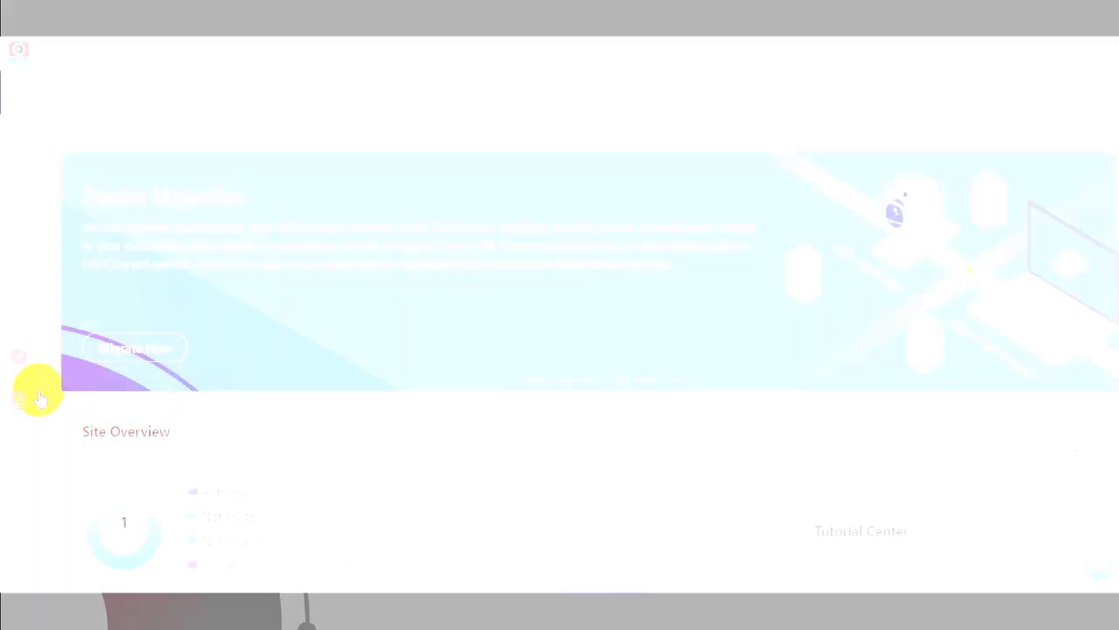
# Step: In the Hik-ProConnect portal, open the Tutorial Center and browse its video tutorials
pyautogui.moveTo(22, 404)
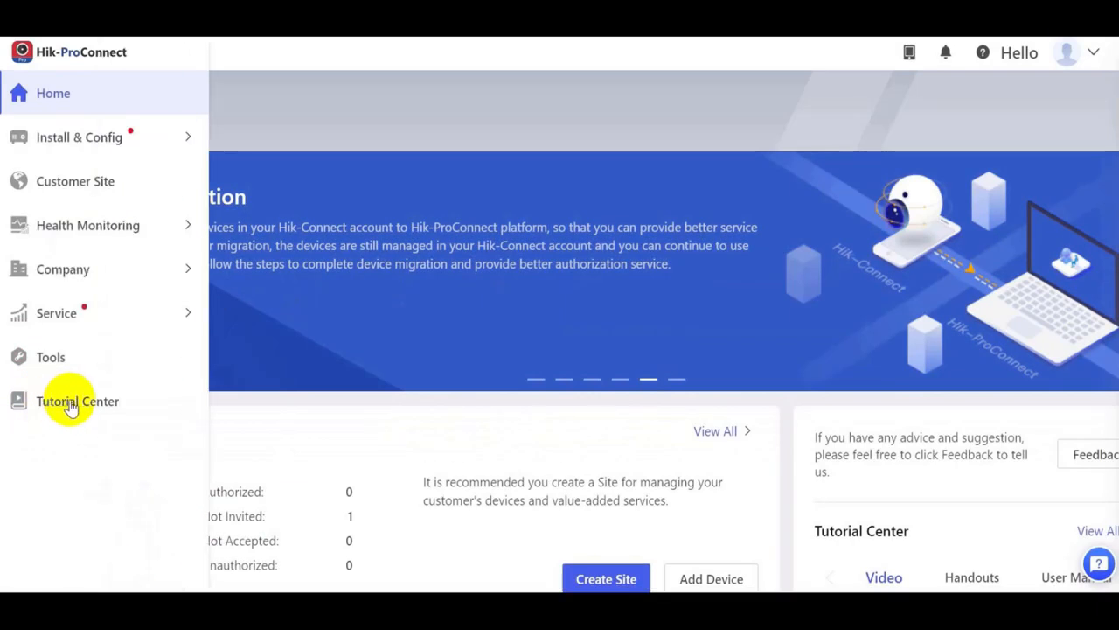
pyautogui.click(69, 406)
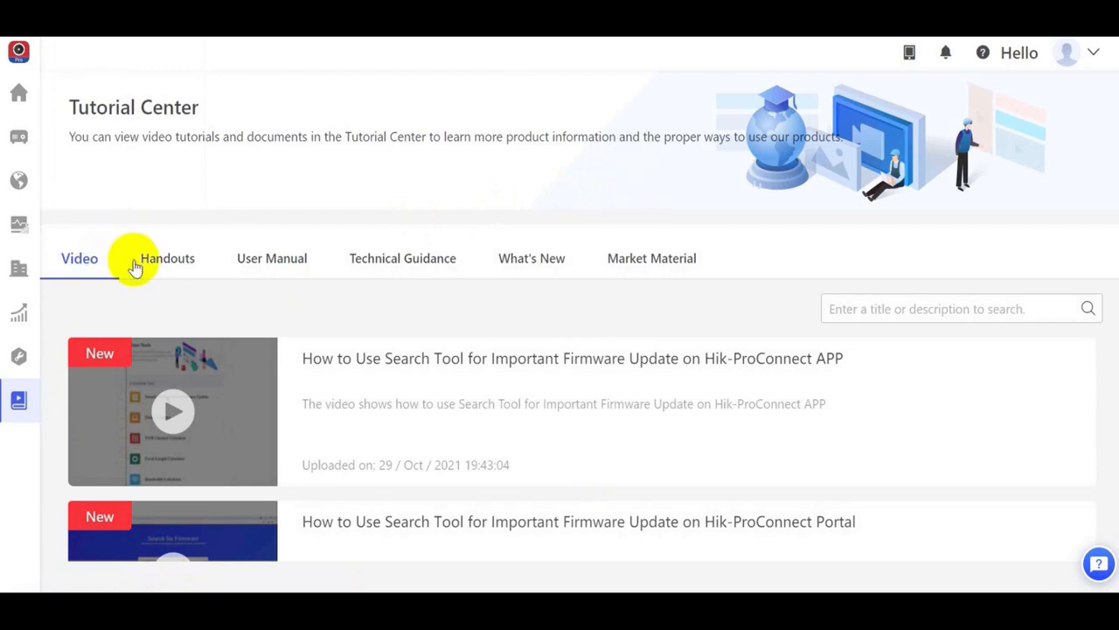
pyautogui.scroll(-5, 759, 432)
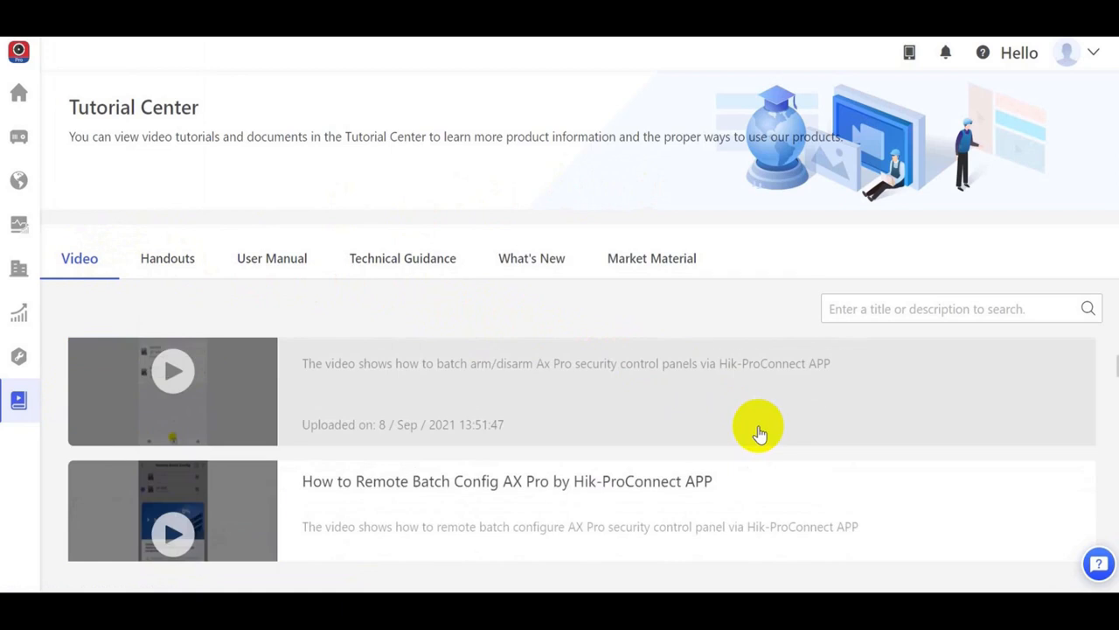
pyautogui.scroll(-5, 758, 428)
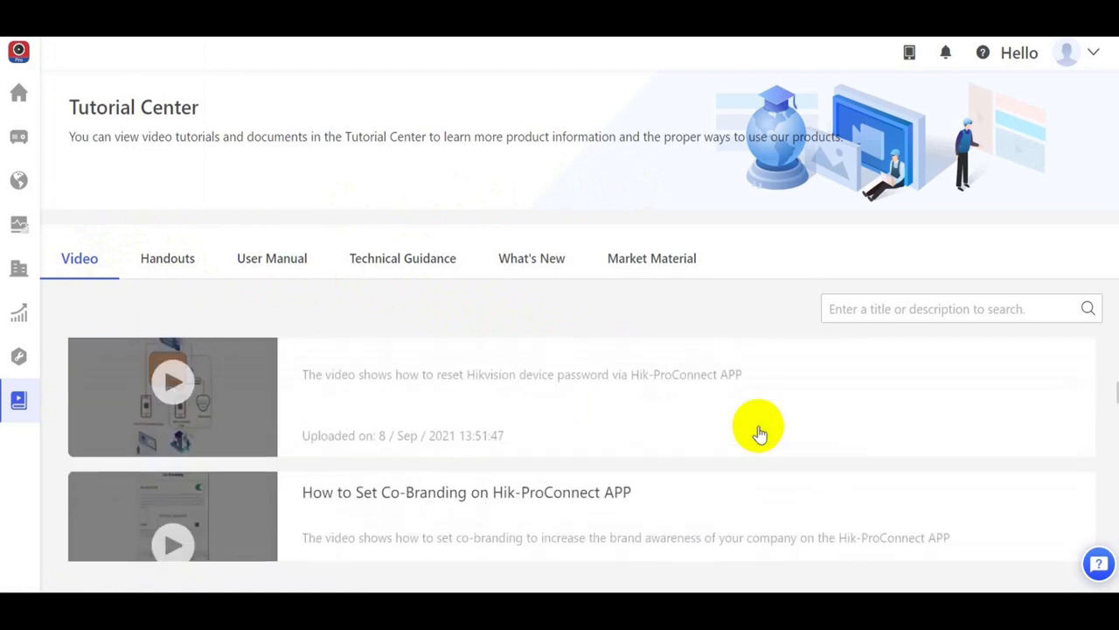
# Step: Browse the Handouts and User Manual documents in the Tutorial Center
pyautogui.click(168, 263)
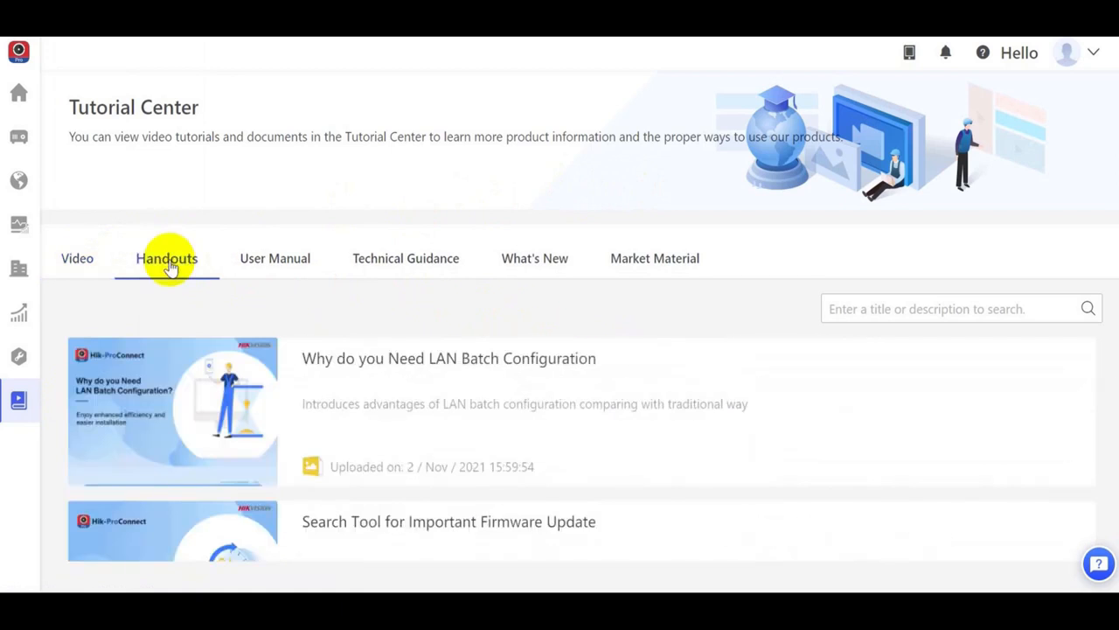
pyautogui.scroll(-3, 656, 432)
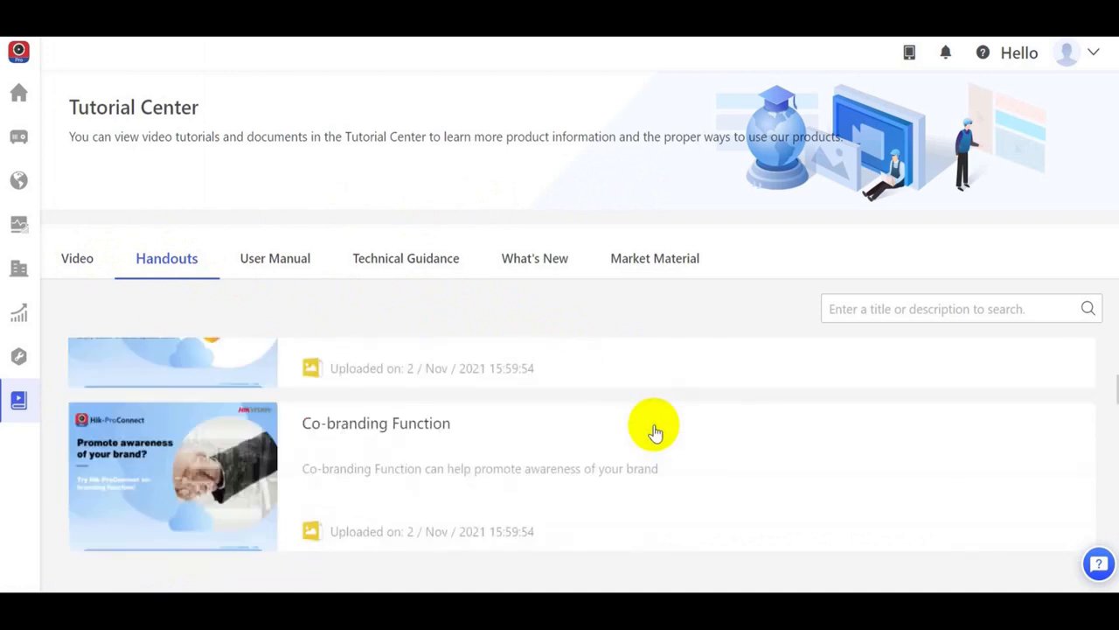
pyautogui.click(274, 261)
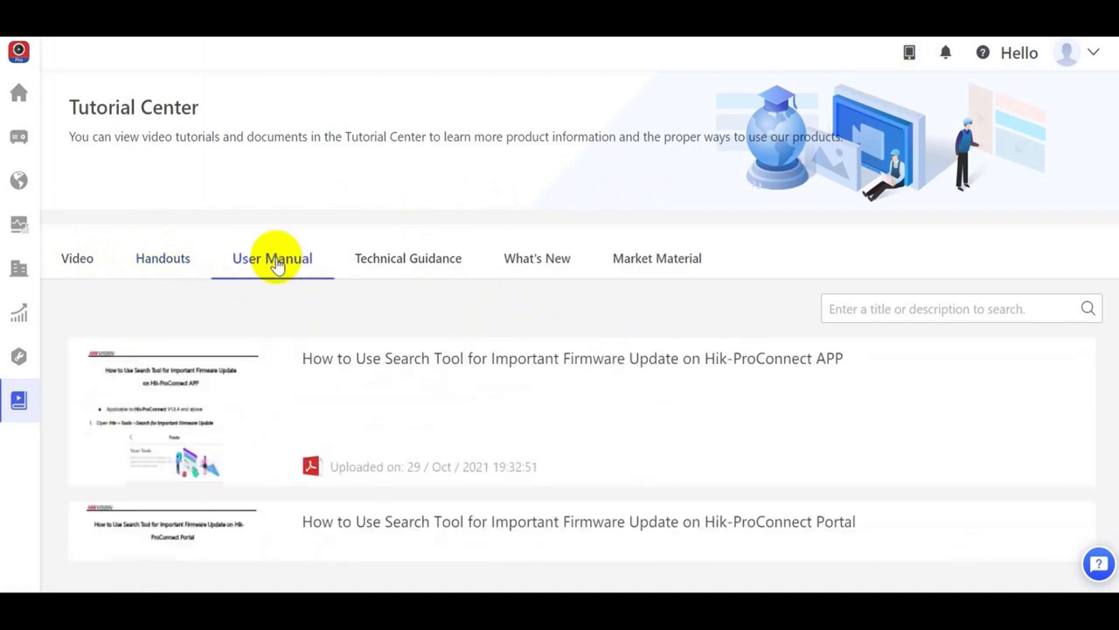
pyautogui.scroll(-3, 679, 442)
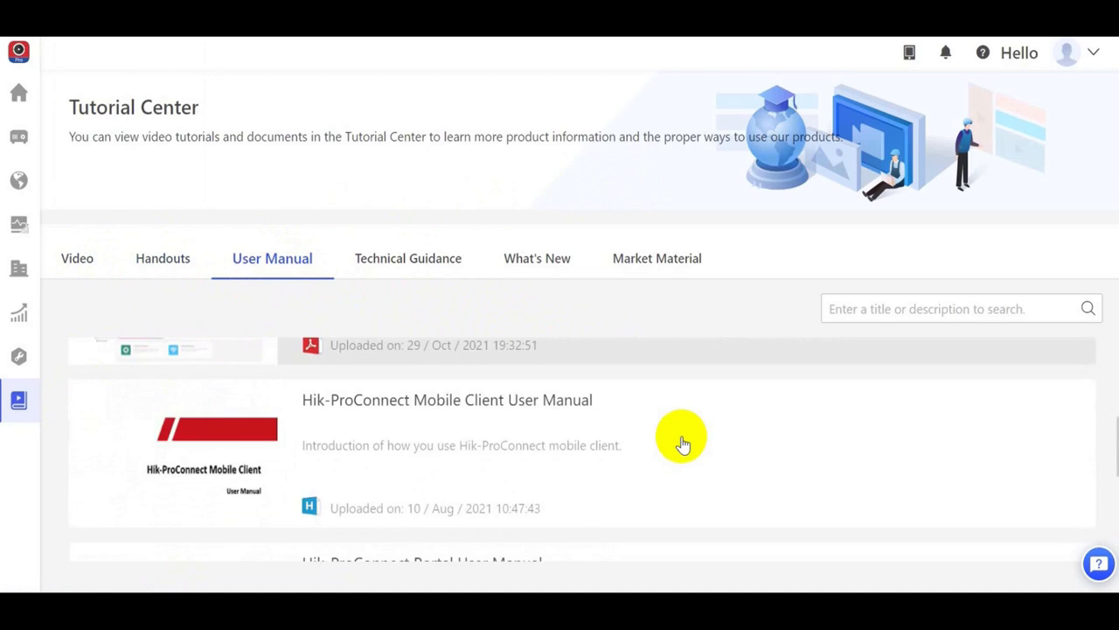
pyautogui.scroll(-3, 683, 444)
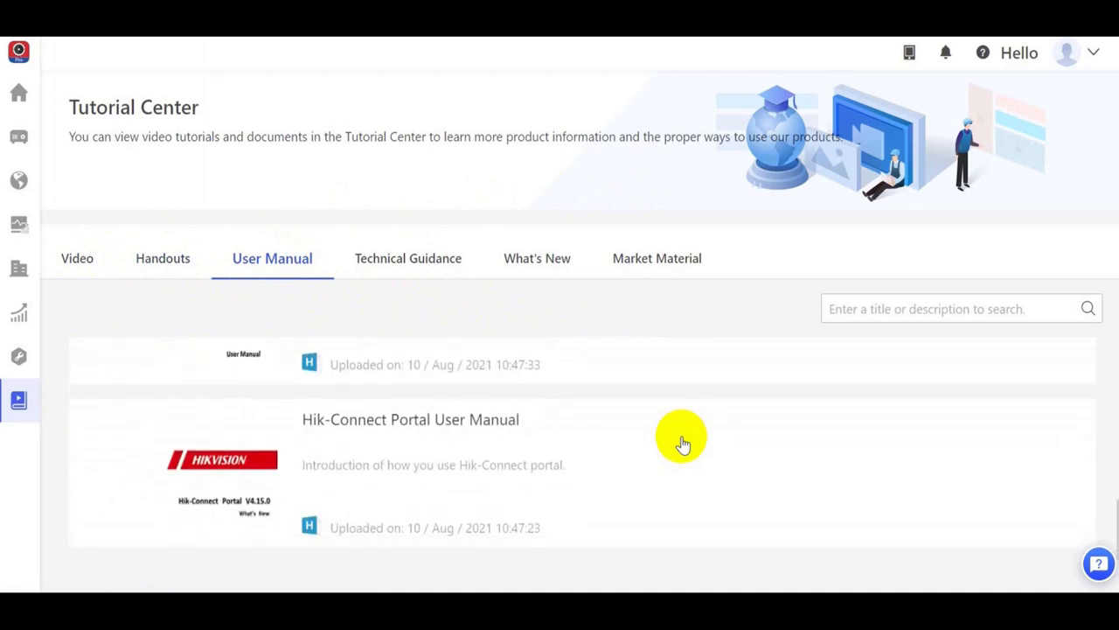
# Step: Browse the Technical Guidance documents and view the What's New section of the Tutorial Center
pyautogui.click(415, 260)
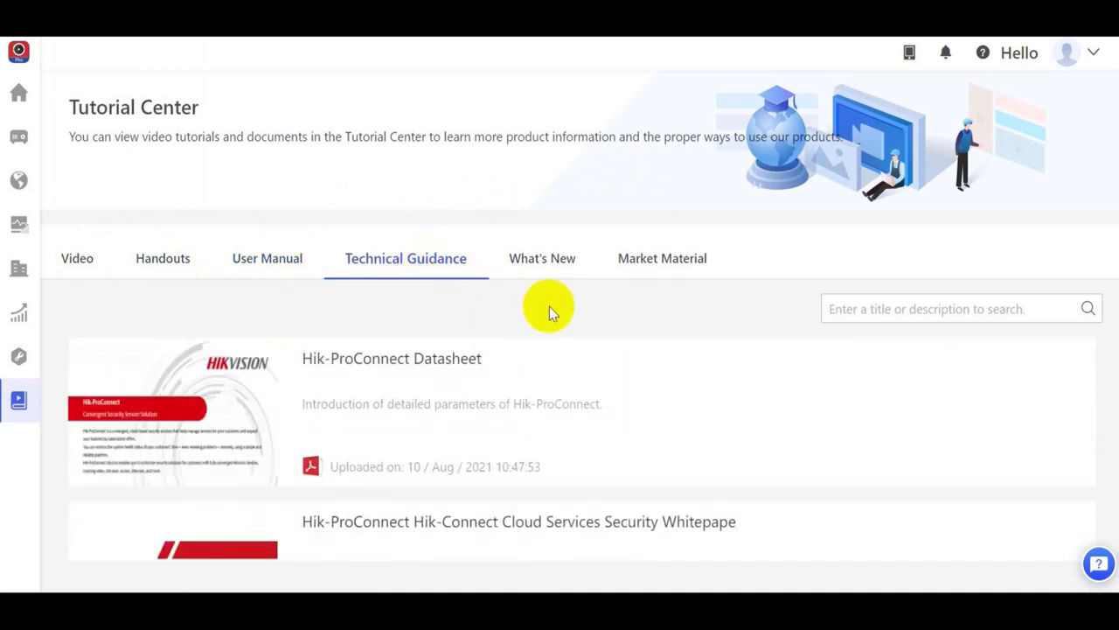
pyautogui.scroll(-3, 665, 415)
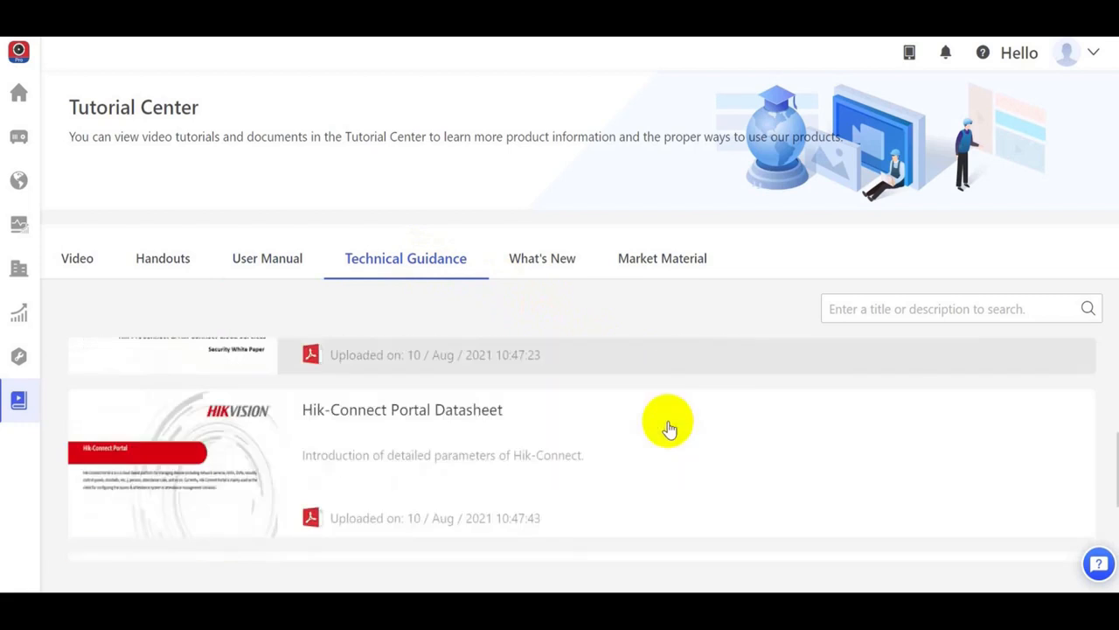
pyautogui.click(542, 259)
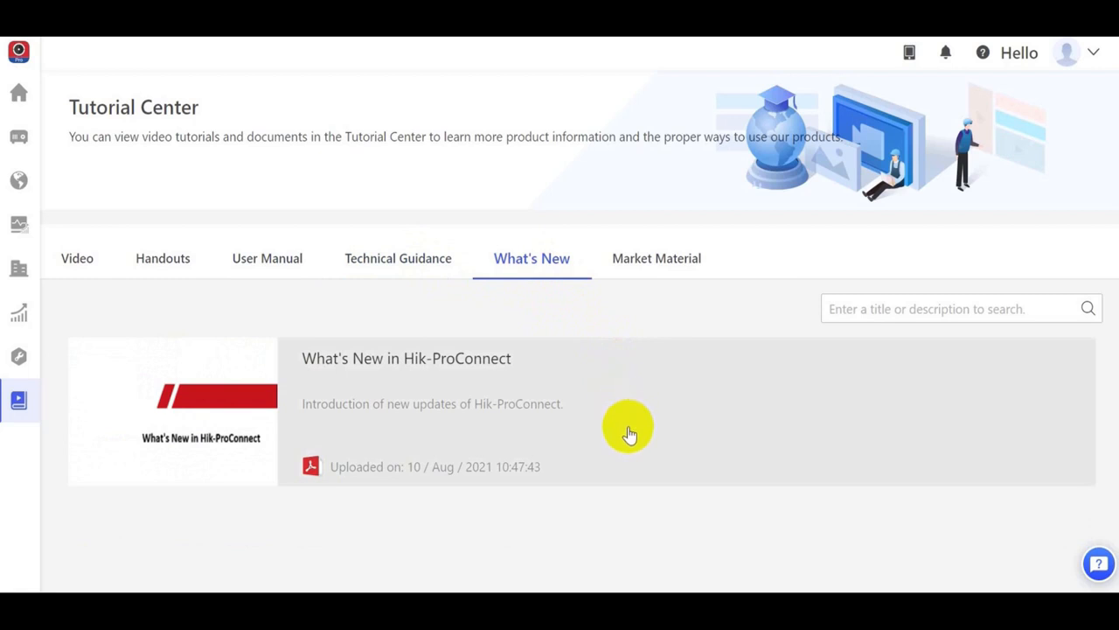
# Step: Browse the Market Material section of the Tutorial Center, including the brochure, infographic and flyer entries
pyautogui.click(664, 263)
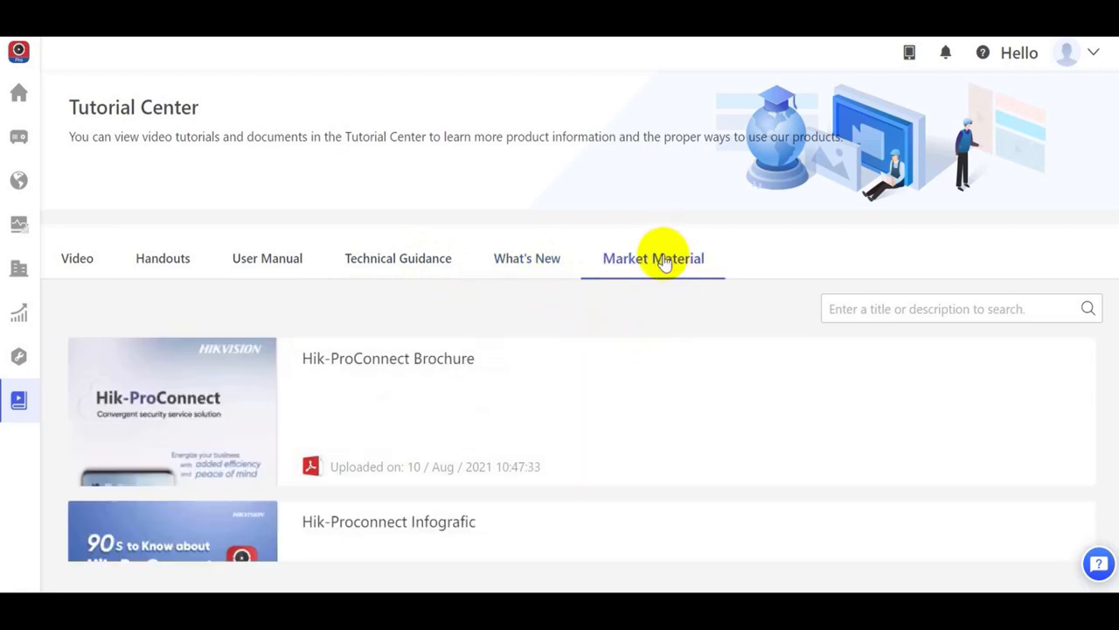
pyautogui.scroll(-1, 630, 408)
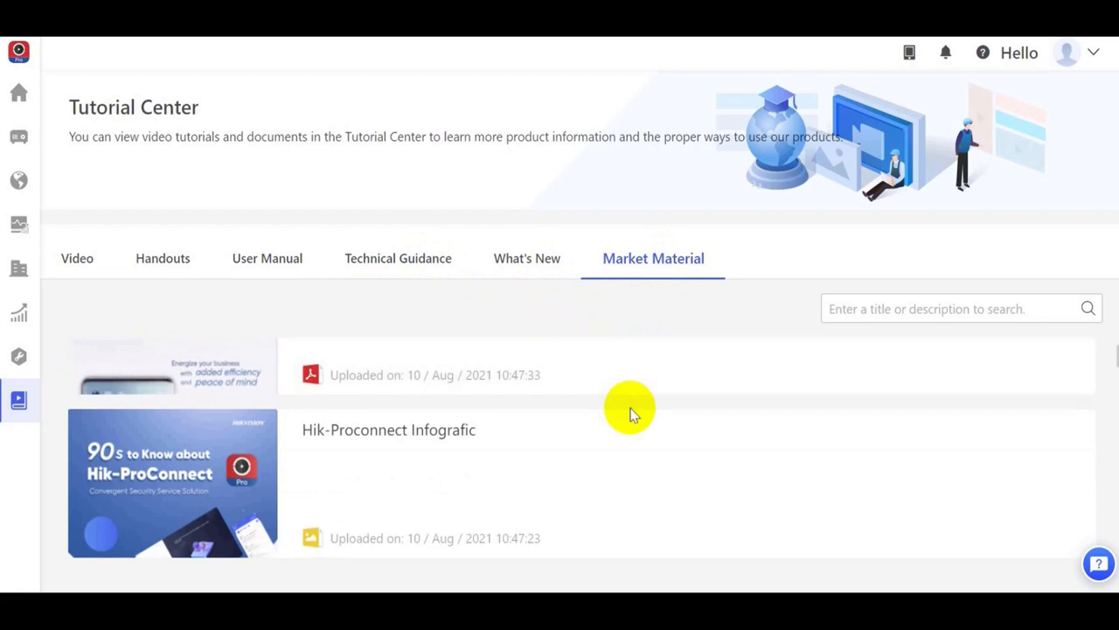
pyautogui.scroll(-4, 632, 413)
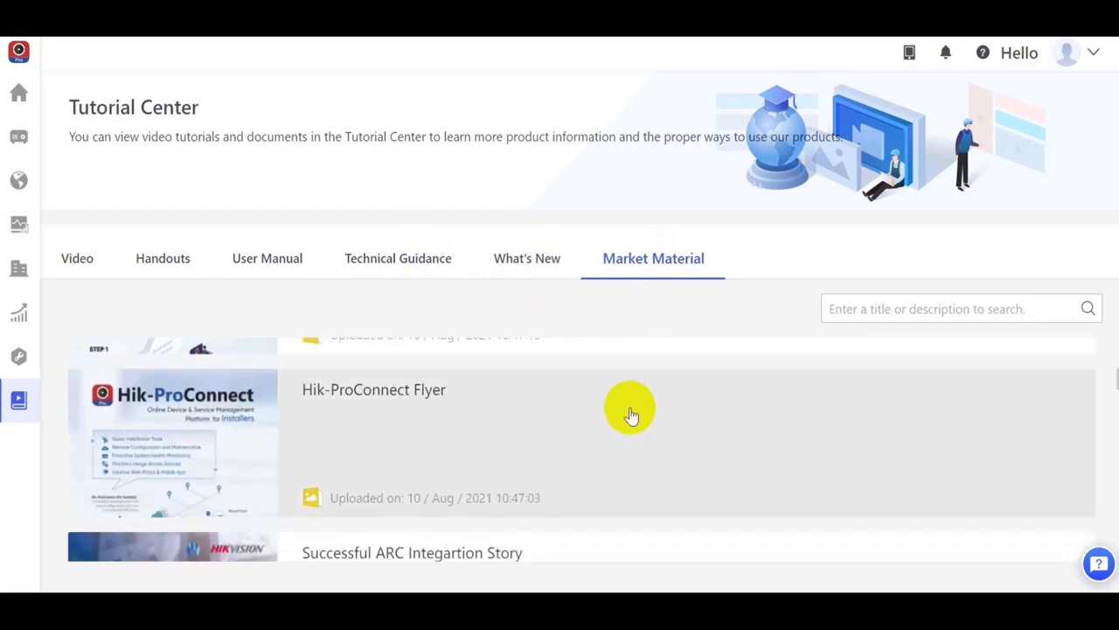
pyautogui.scroll(-2, 632, 413)
pyautogui.scroll(2, 631, 414)
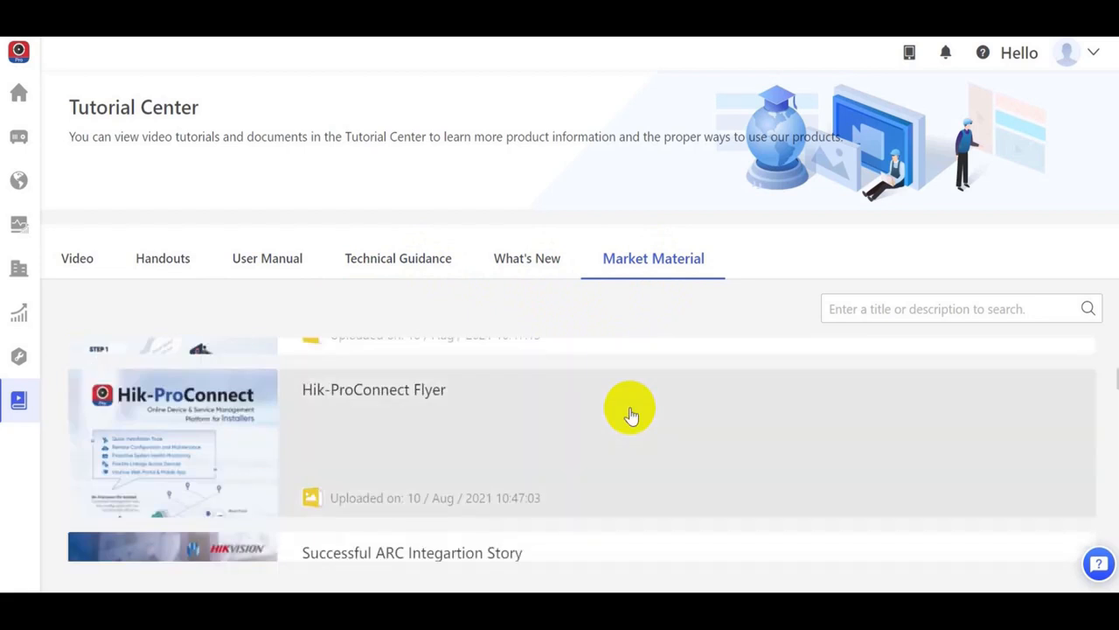